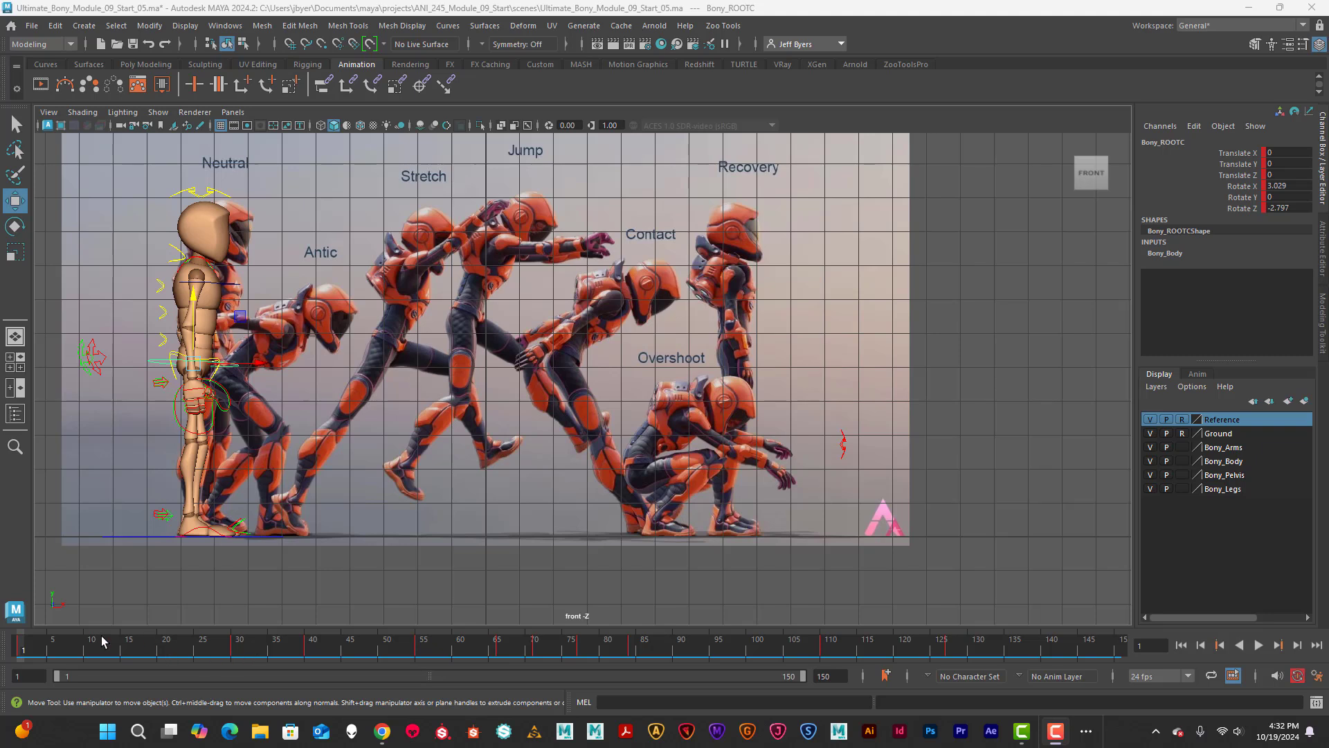
Review the rig's poses at frames 30, 40, 55, 66 and 71 against the reference image, comparing frames 66 and 71
{"action": "left_click", "coordinate": [235, 649]}
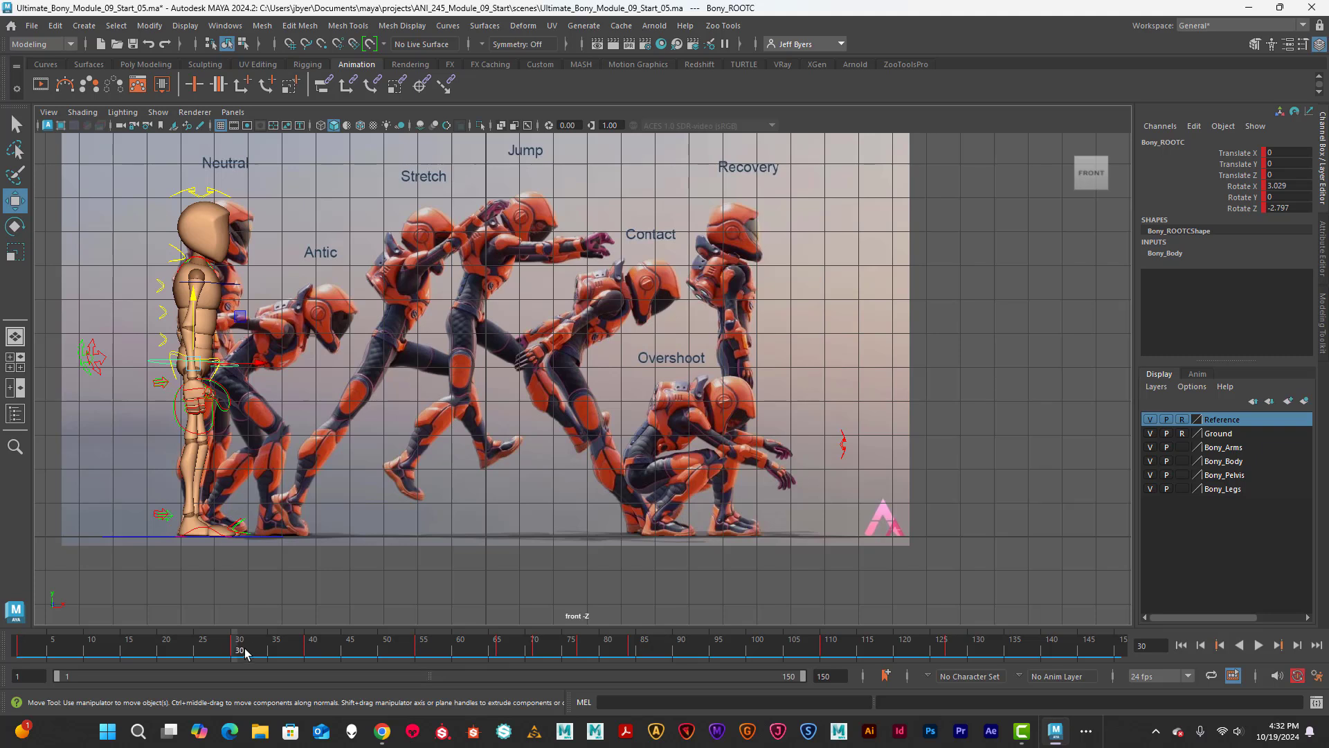
{"action": "left_click", "coordinate": [309, 654]}
{"action": "left_click", "coordinate": [422, 651]}
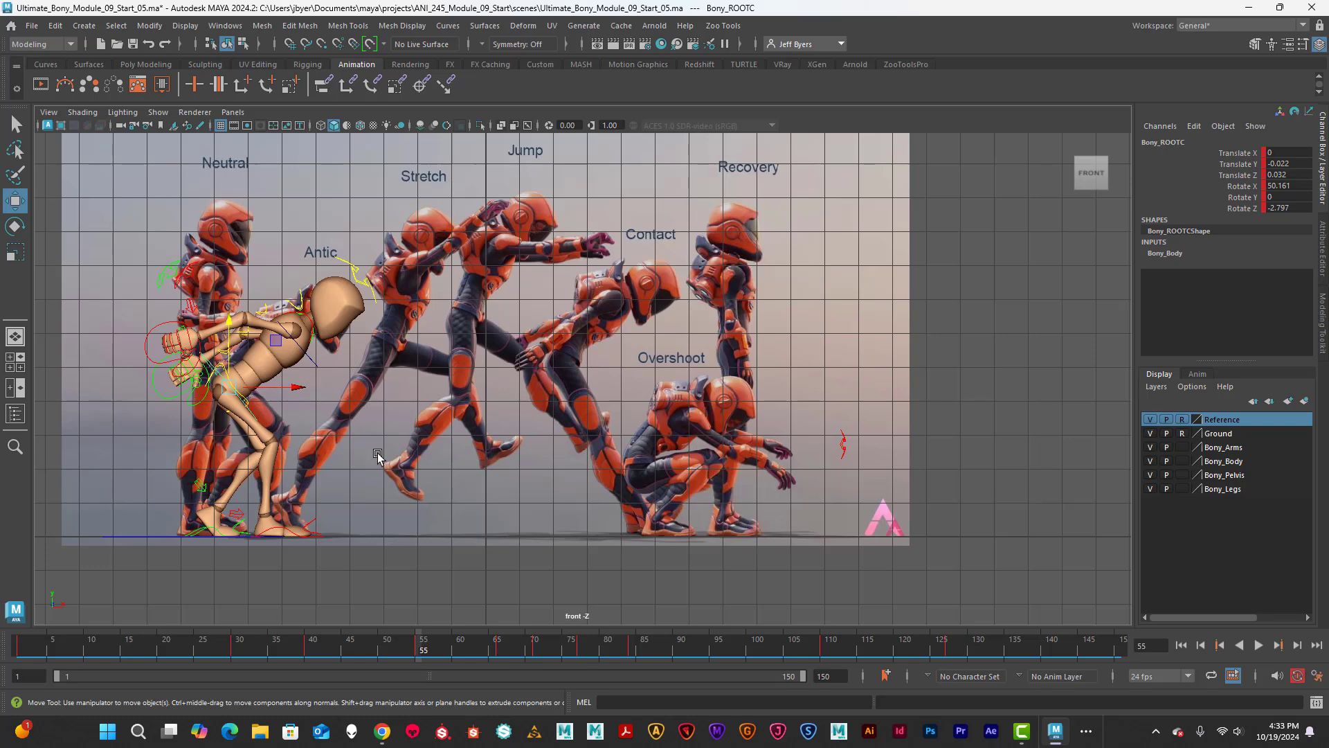
{"action": "left_click", "coordinate": [499, 650]}
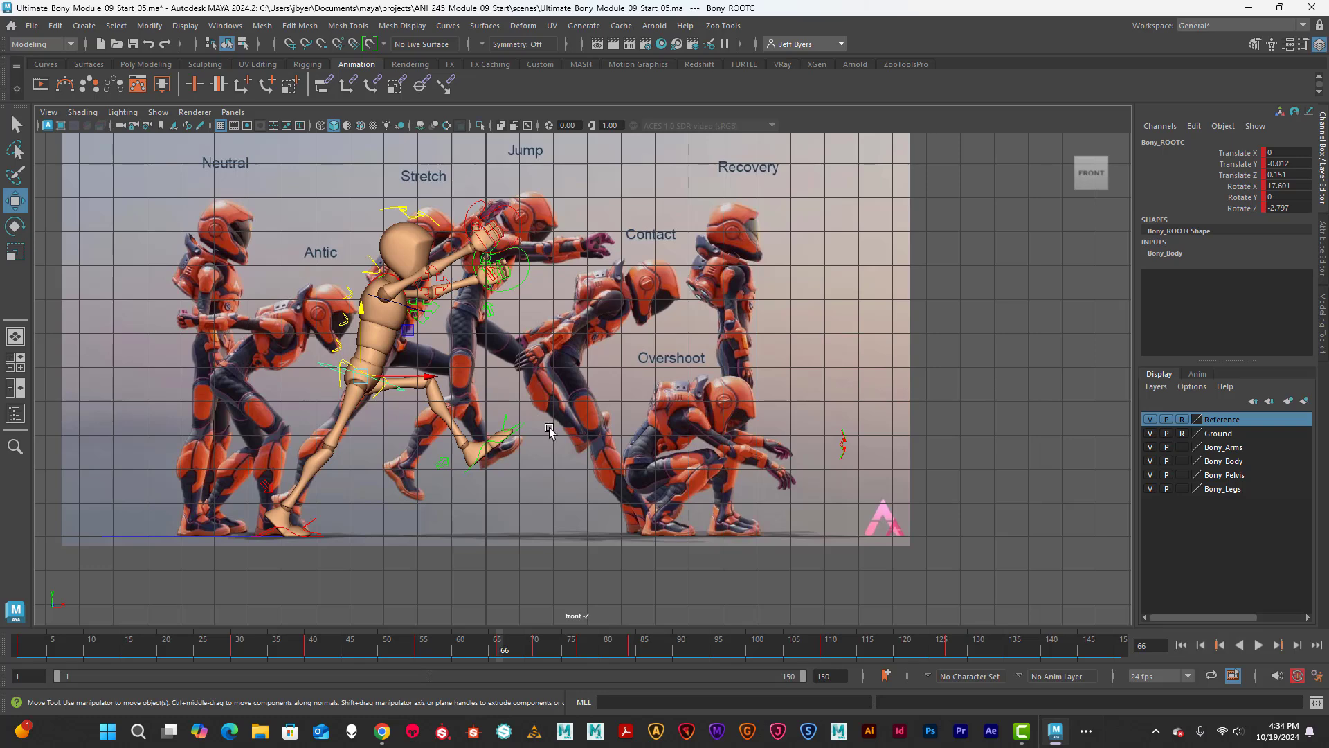
{"action": "left_click", "coordinate": [535, 653]}
{"action": "left_click", "coordinate": [500, 653]}
{"action": "left_click", "coordinate": [537, 653]}
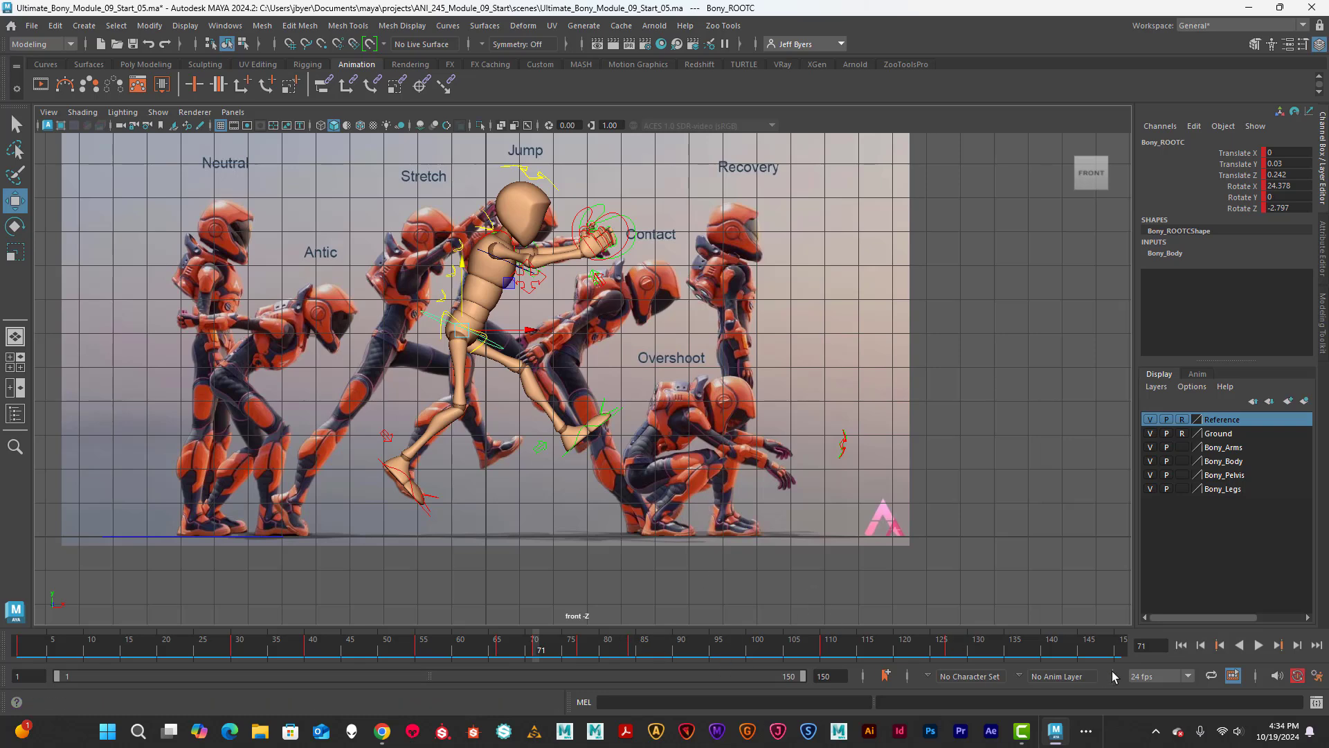
Examine the Contact, Overshoot and Recovery poses at keyframes 77, 84, 110 and 127
{"action": "left_click", "coordinate": [1277, 645]}
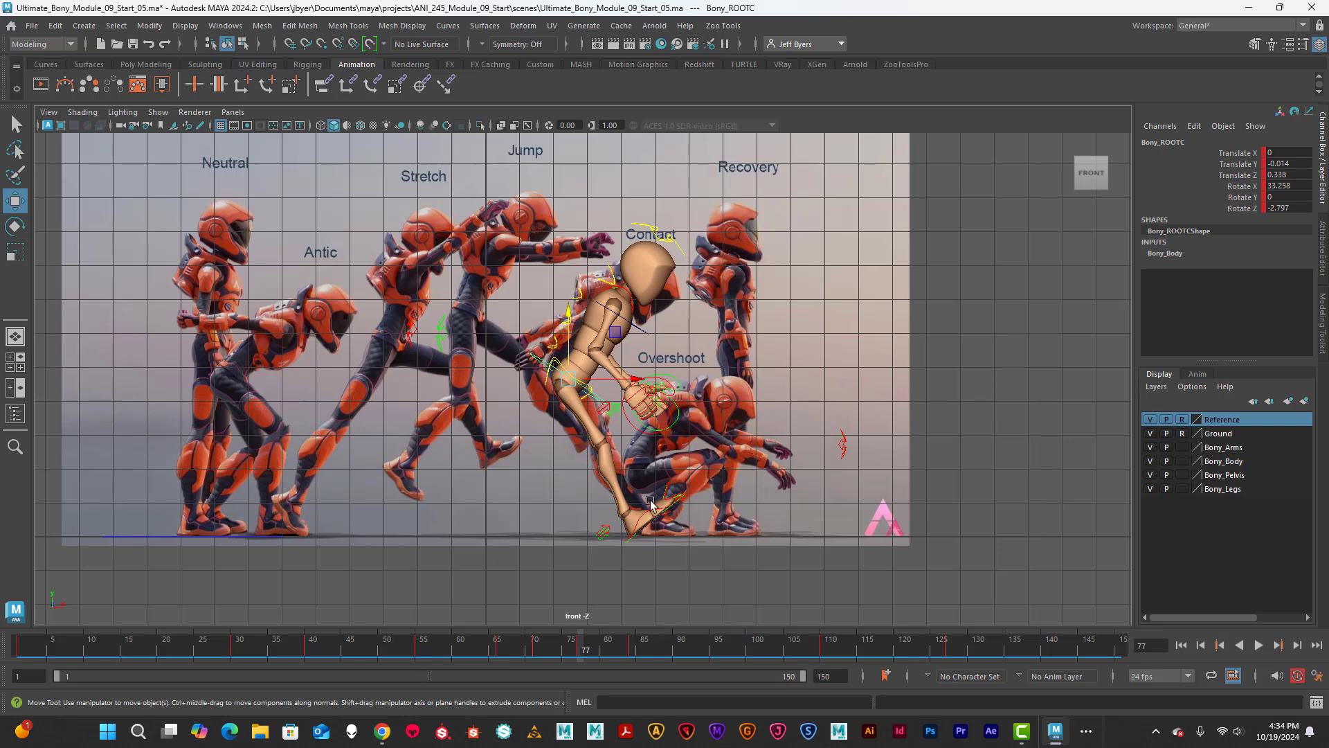
{"action": "left_click", "coordinate": [633, 647]}
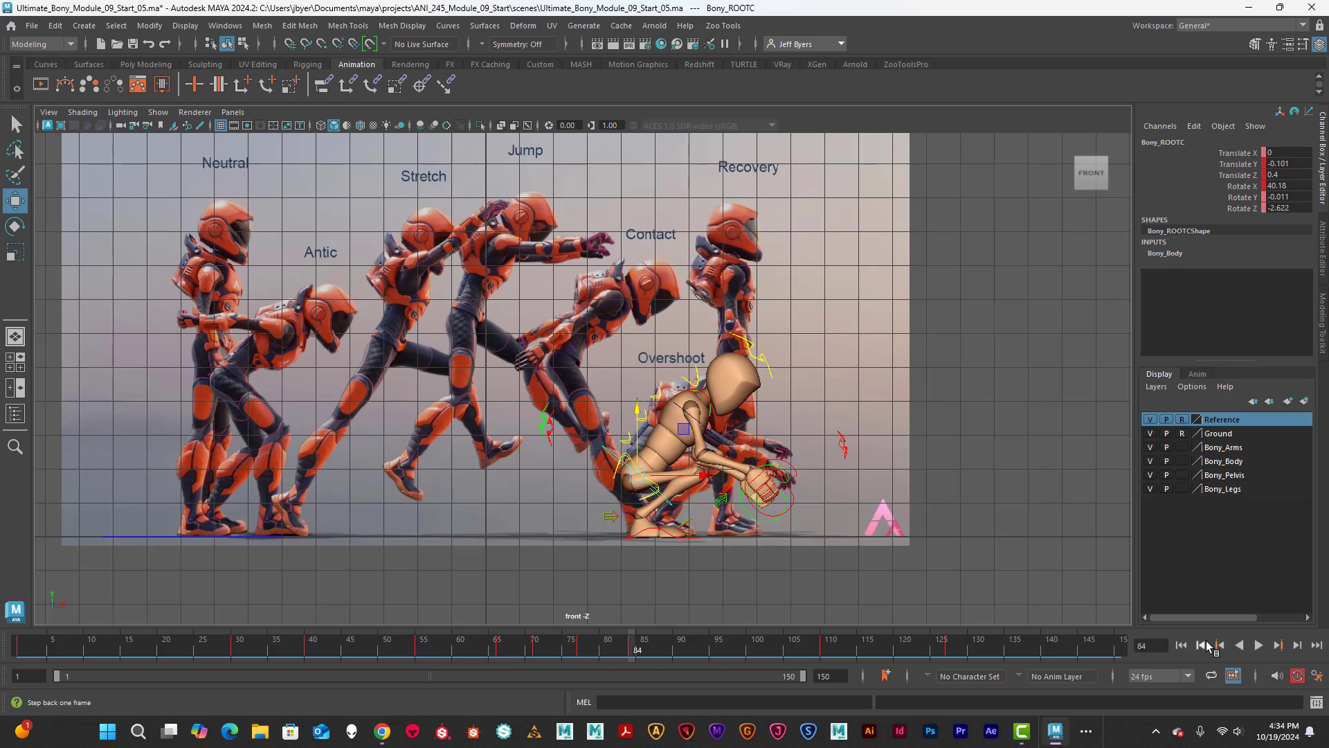
{"action": "left_click", "coordinate": [1278, 647]}
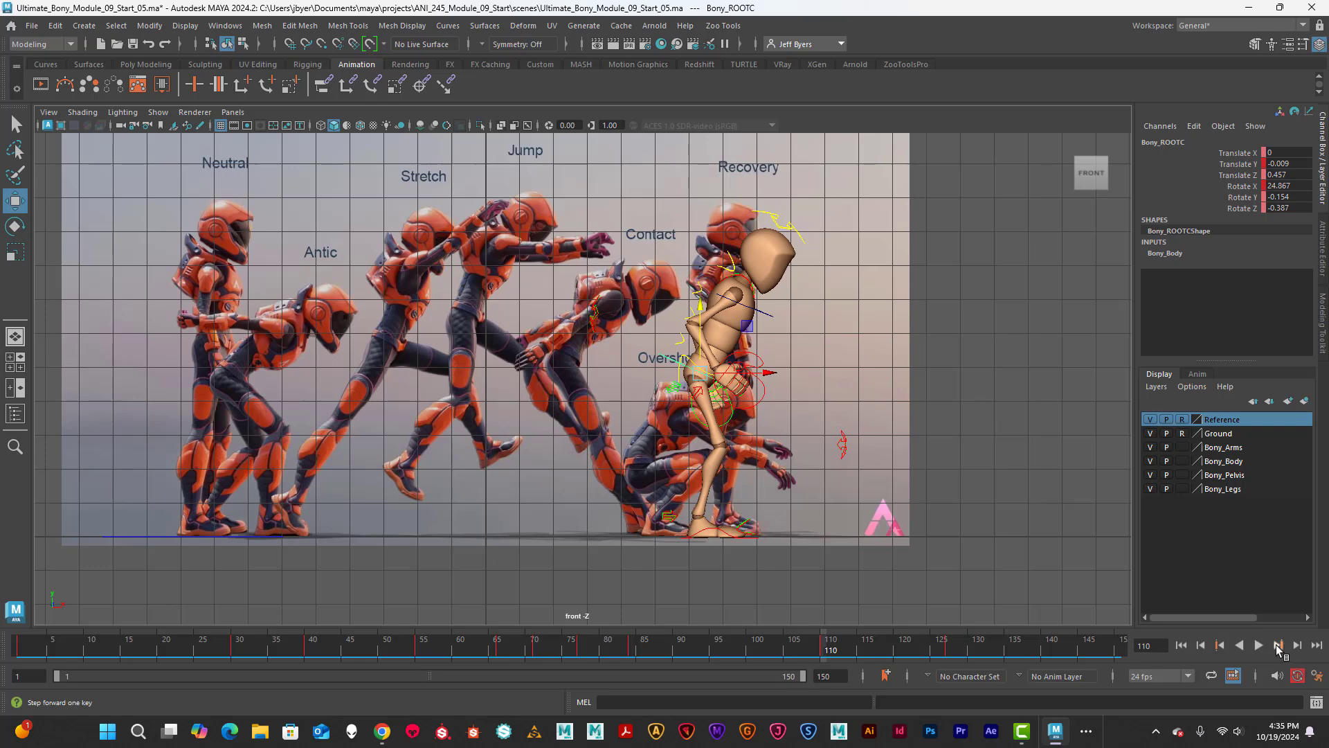
{"action": "left_click", "coordinate": [1278, 645]}
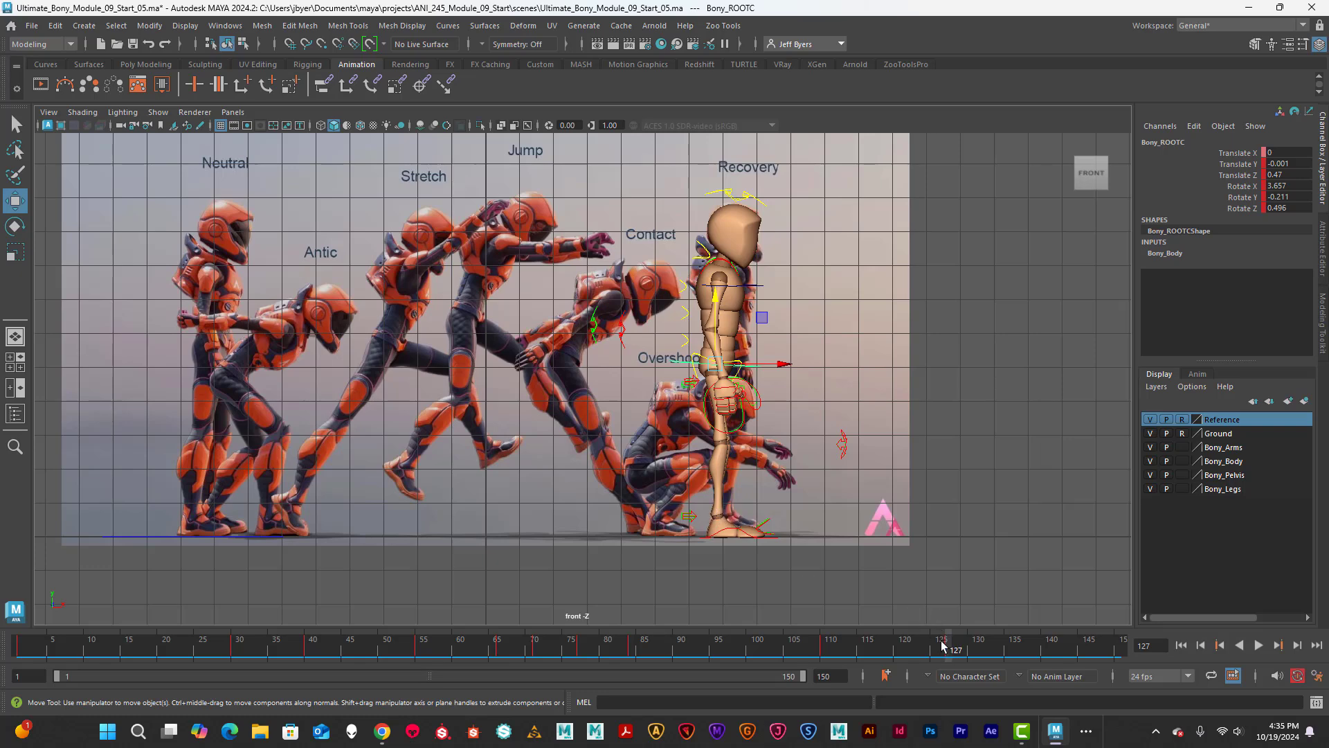
Return to frame 1 and step through the keyframes at 30 and 40 to the Antic pose at frame 55
{"action": "left_click_drag", "start_coordinate": [943, 641], "coordinate": [10, 627]}
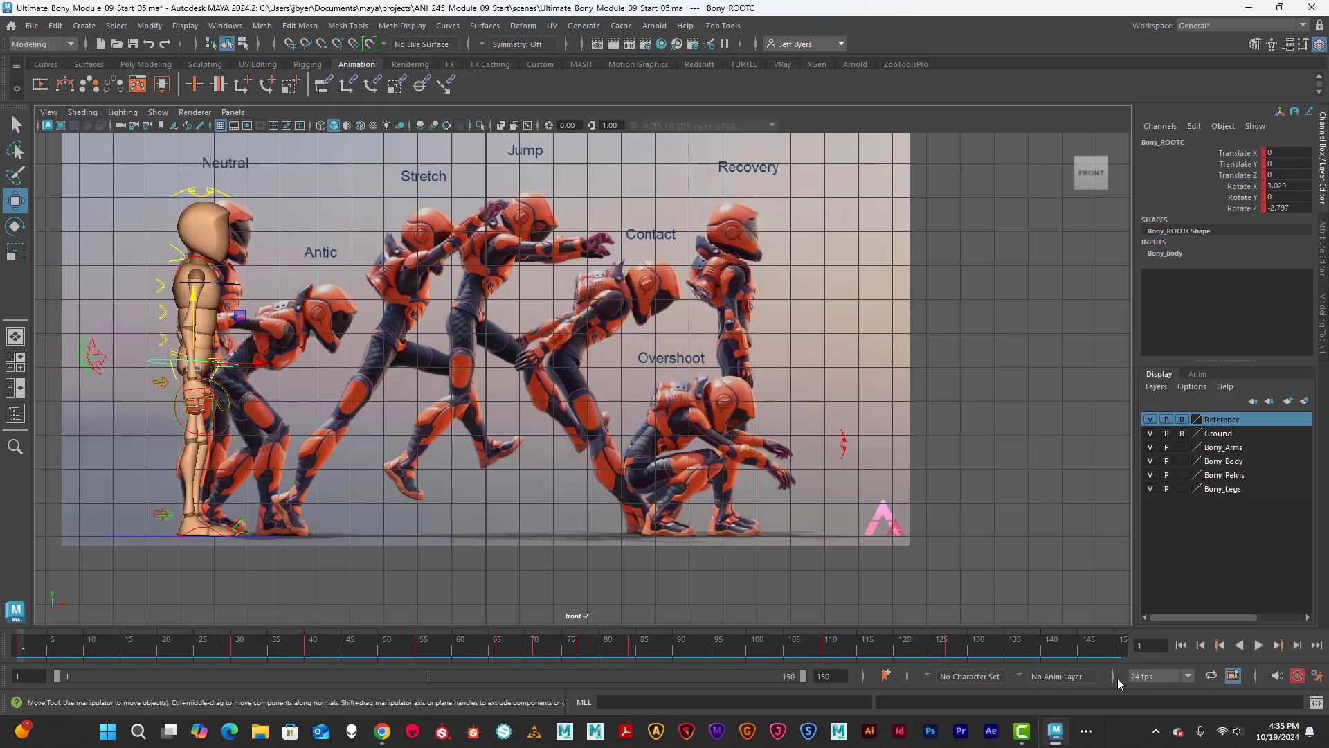
{"action": "left_click", "coordinate": [1278, 645]}
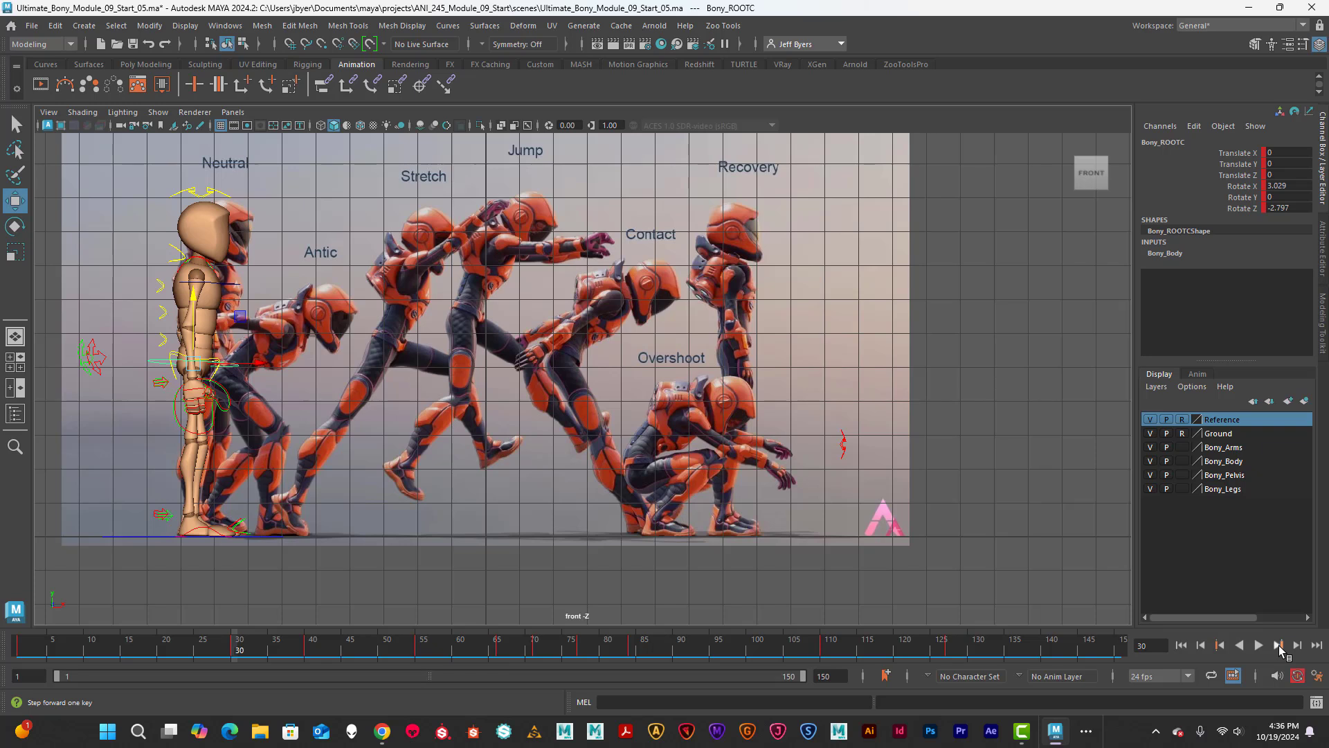
{"action": "left_click", "coordinate": [1278, 645]}
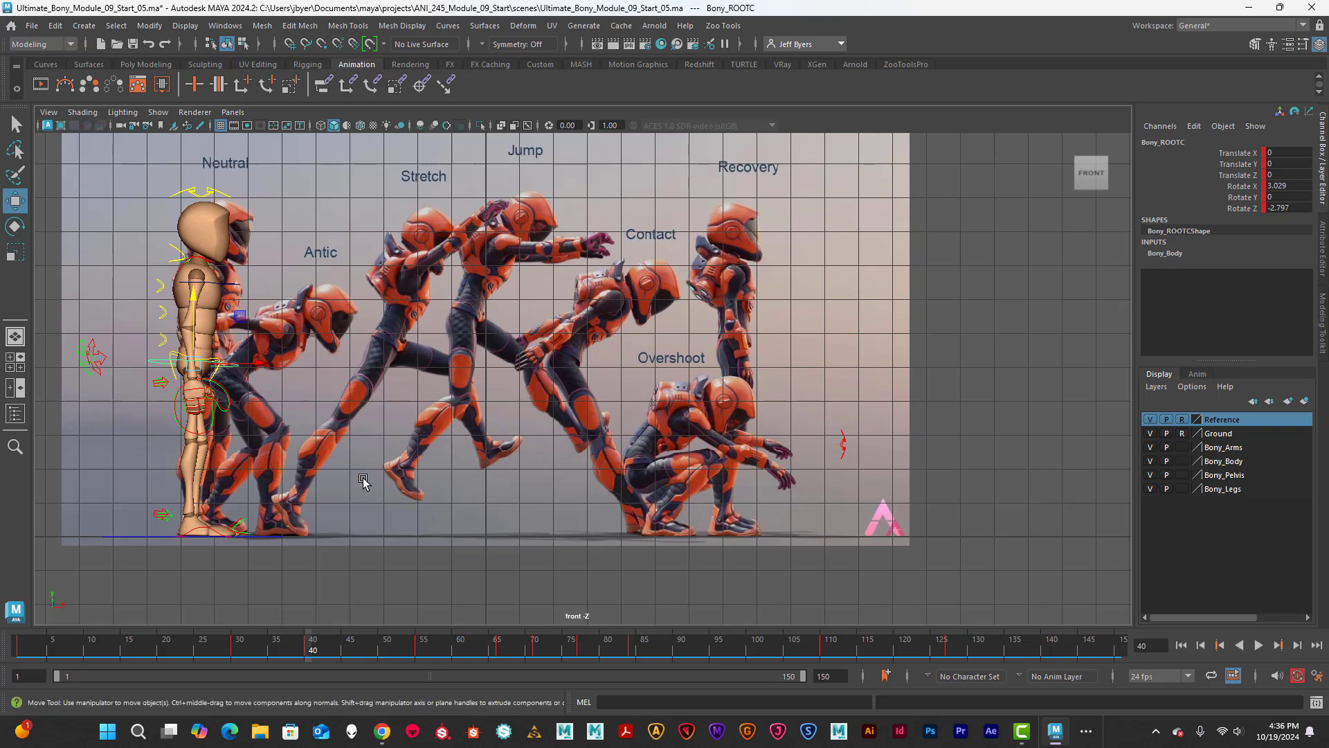
{"action": "left_click", "coordinate": [199, 315]}
{"action": "left_click", "coordinate": [1278, 645]}
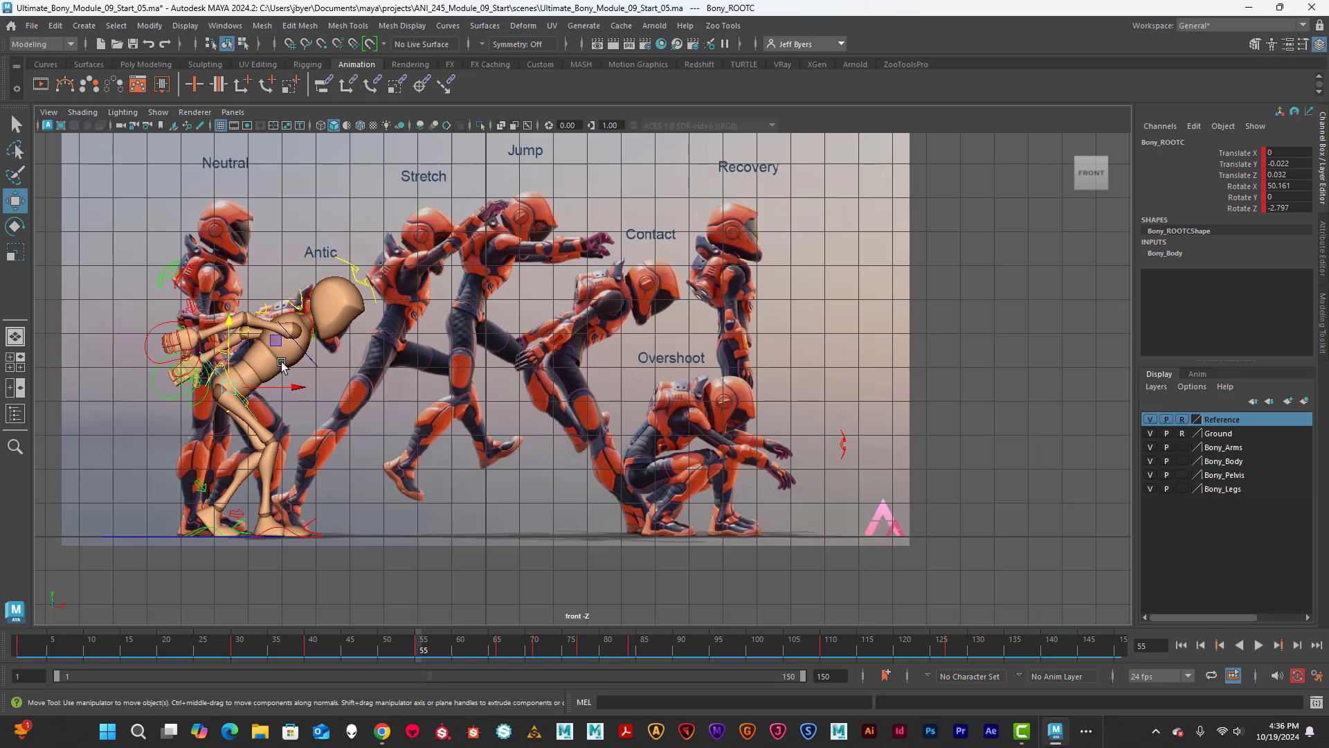
Step forward through the Stretch, Jump, Contact and Overshoot keys to the rising pose at frame 110
{"action": "left_click", "coordinate": [1276, 642]}
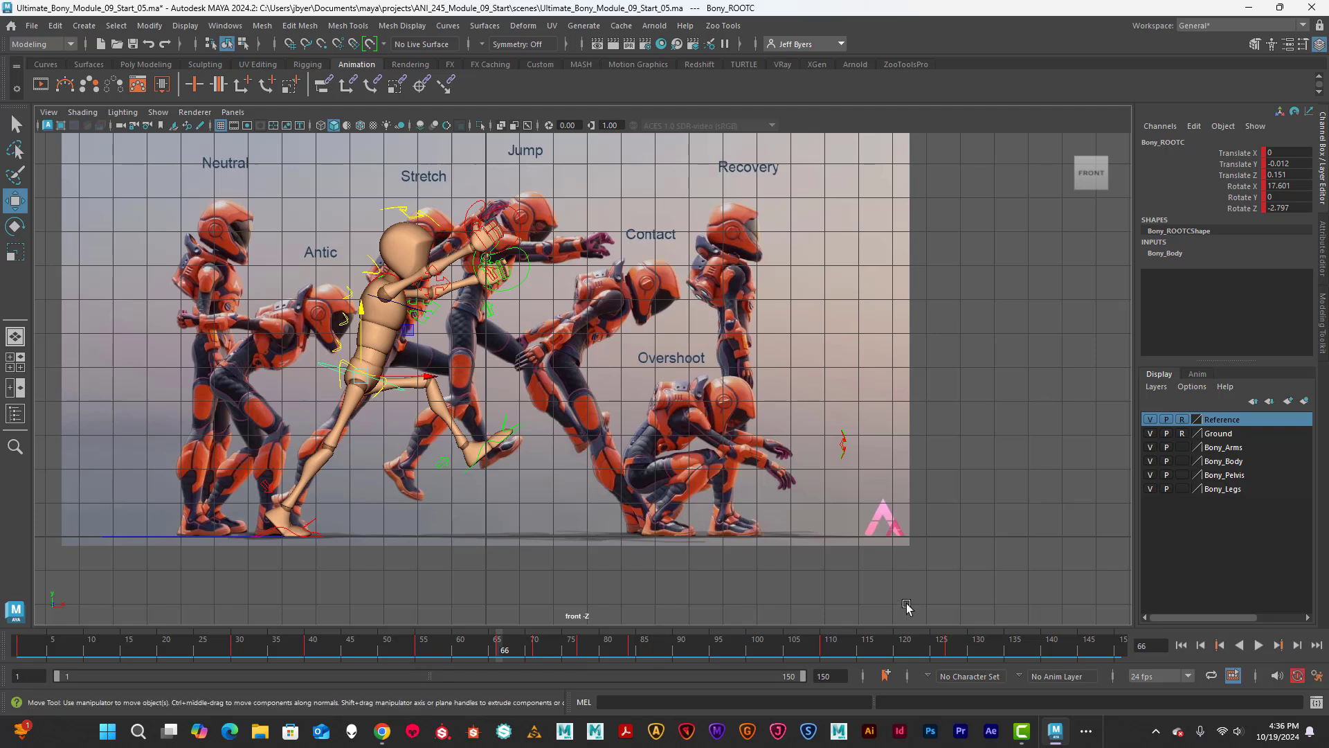
{"action": "left_click", "coordinate": [1278, 646]}
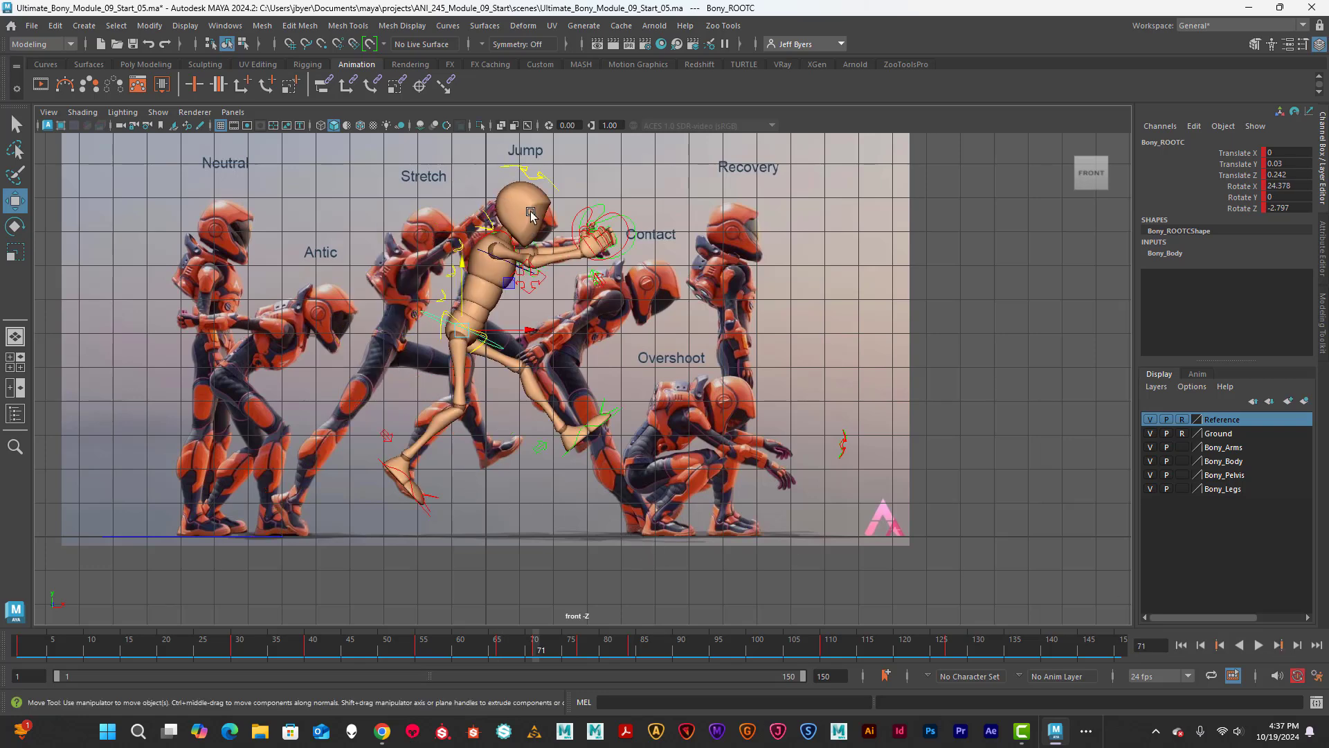
{"action": "left_click", "coordinate": [1279, 645]}
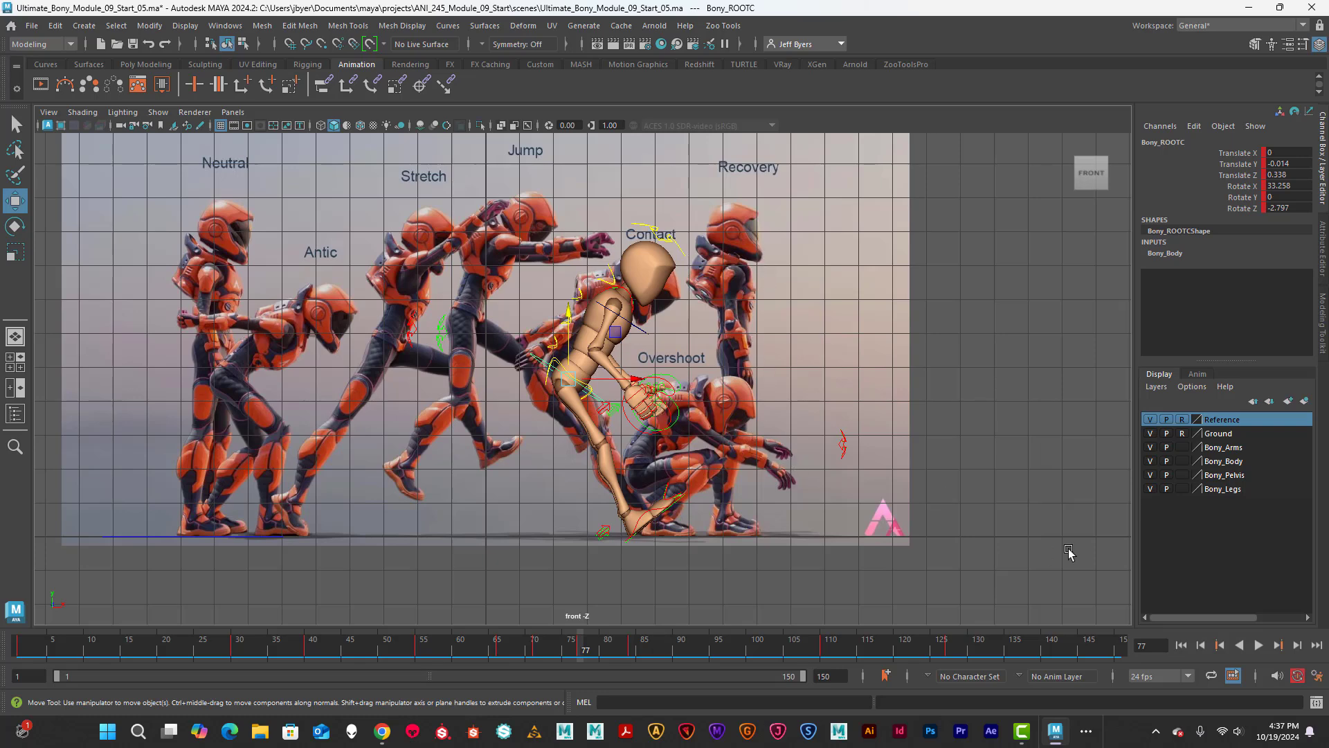
{"action": "left_click", "coordinate": [1277, 646]}
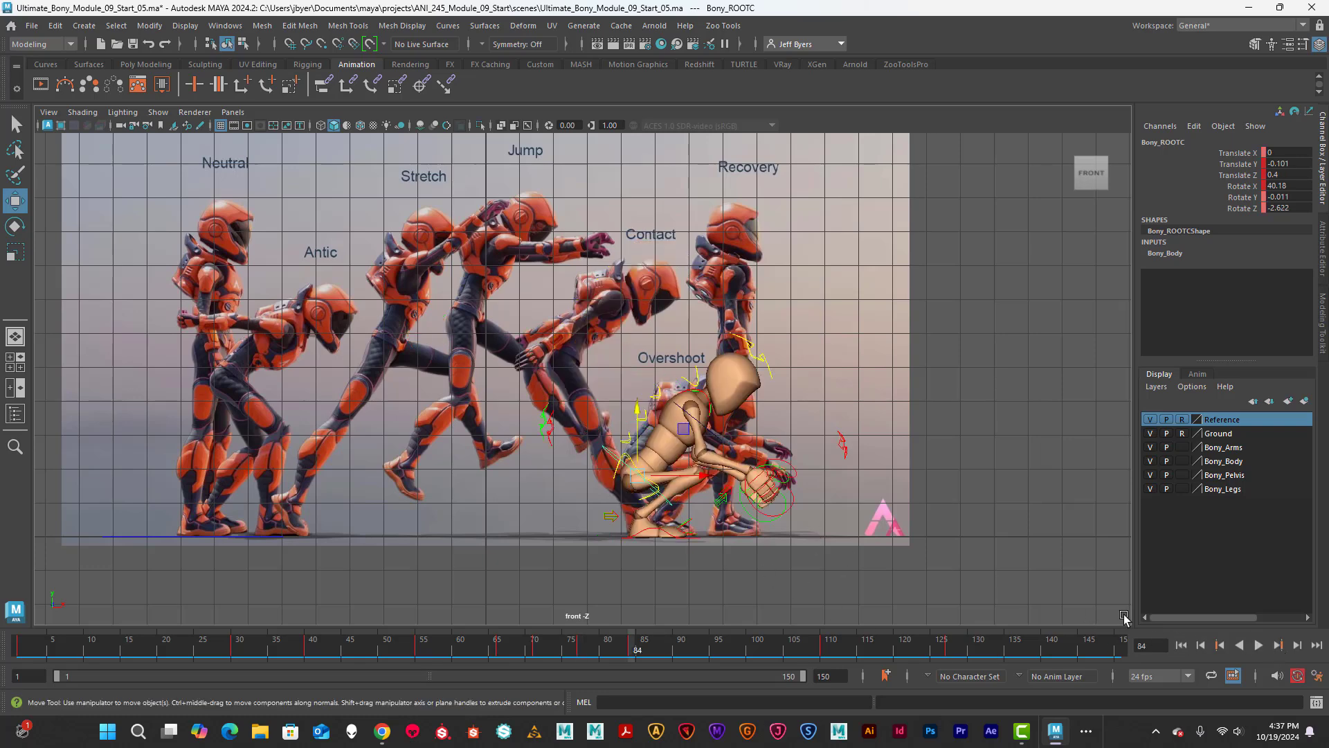
{"action": "left_click", "coordinate": [1277, 644]}
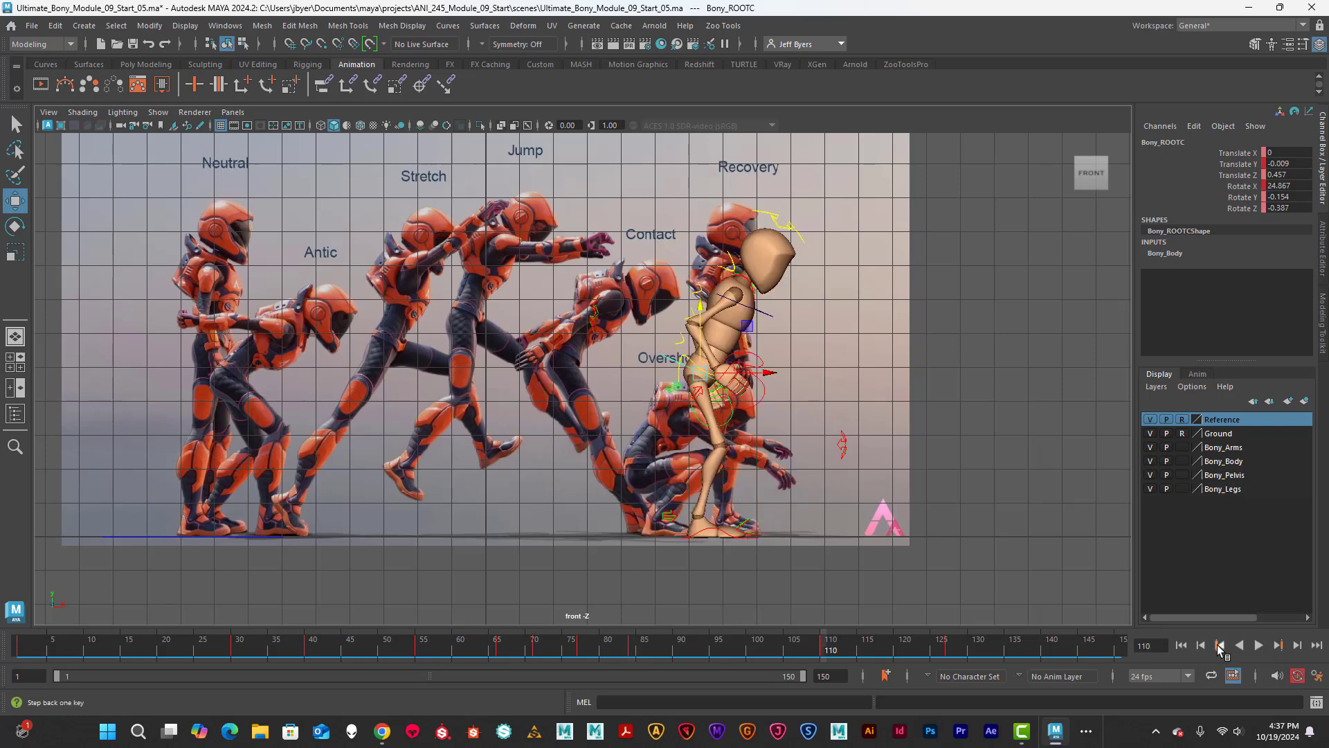
Compare the landing poses by stepping back and forth between keyframes 84, 110 and 127, ending on frame 127
{"action": "left_click", "coordinate": [1218, 646]}
{"action": "left_click", "coordinate": [1278, 644]}
{"action": "left_click", "coordinate": [1218, 646]}
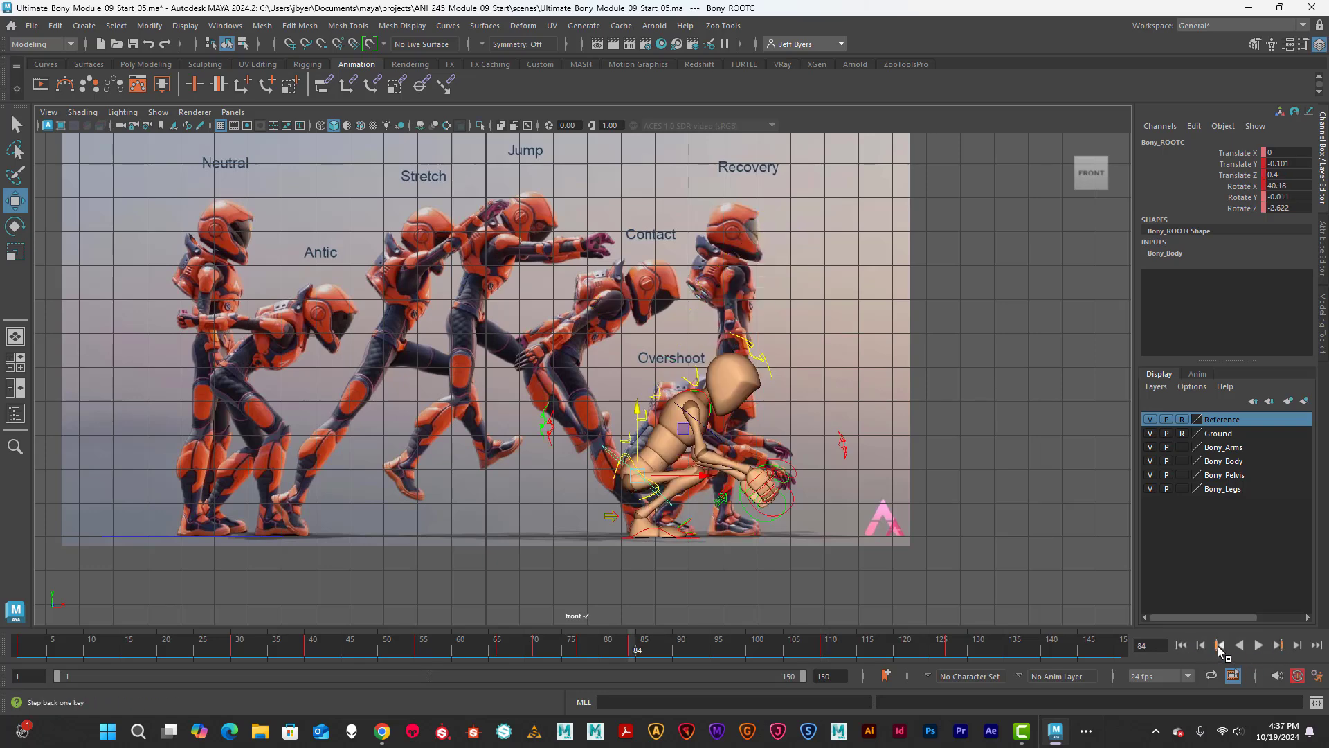
{"action": "left_click", "coordinate": [1278, 646]}
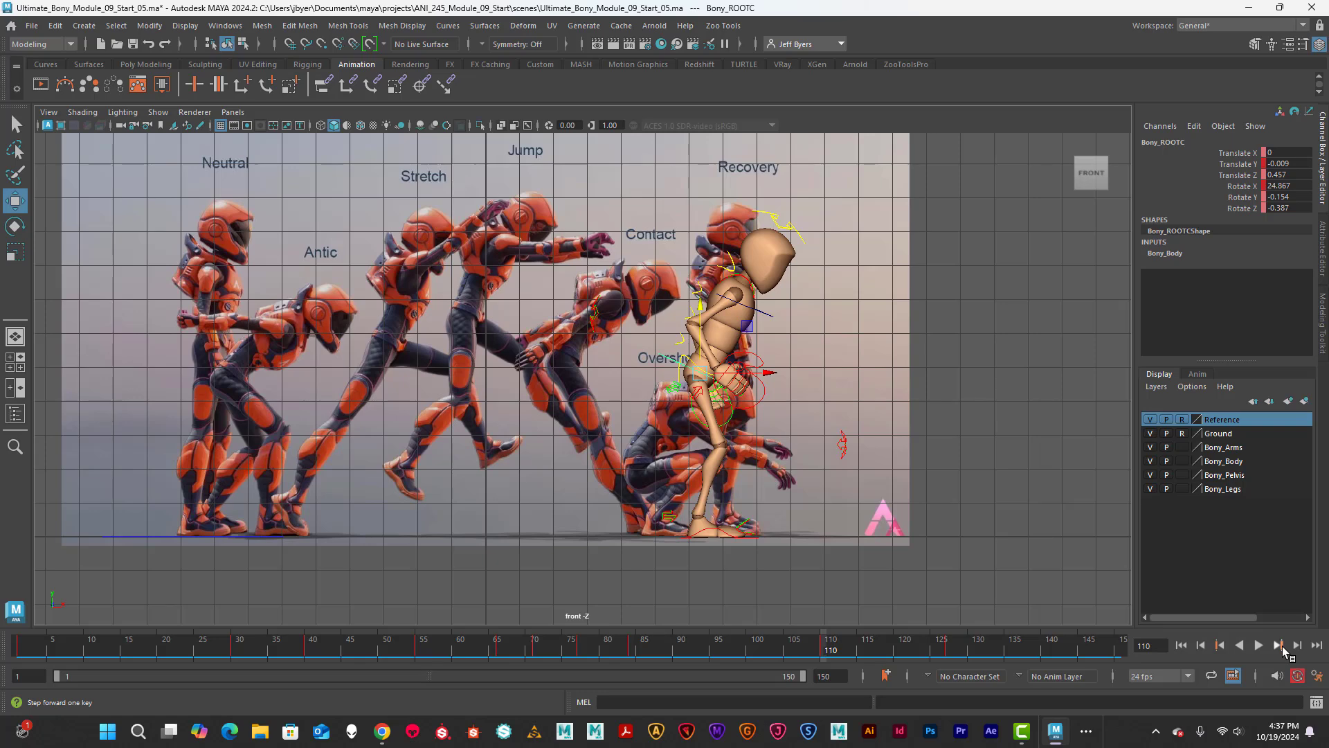
{"action": "left_click", "coordinate": [1279, 646]}
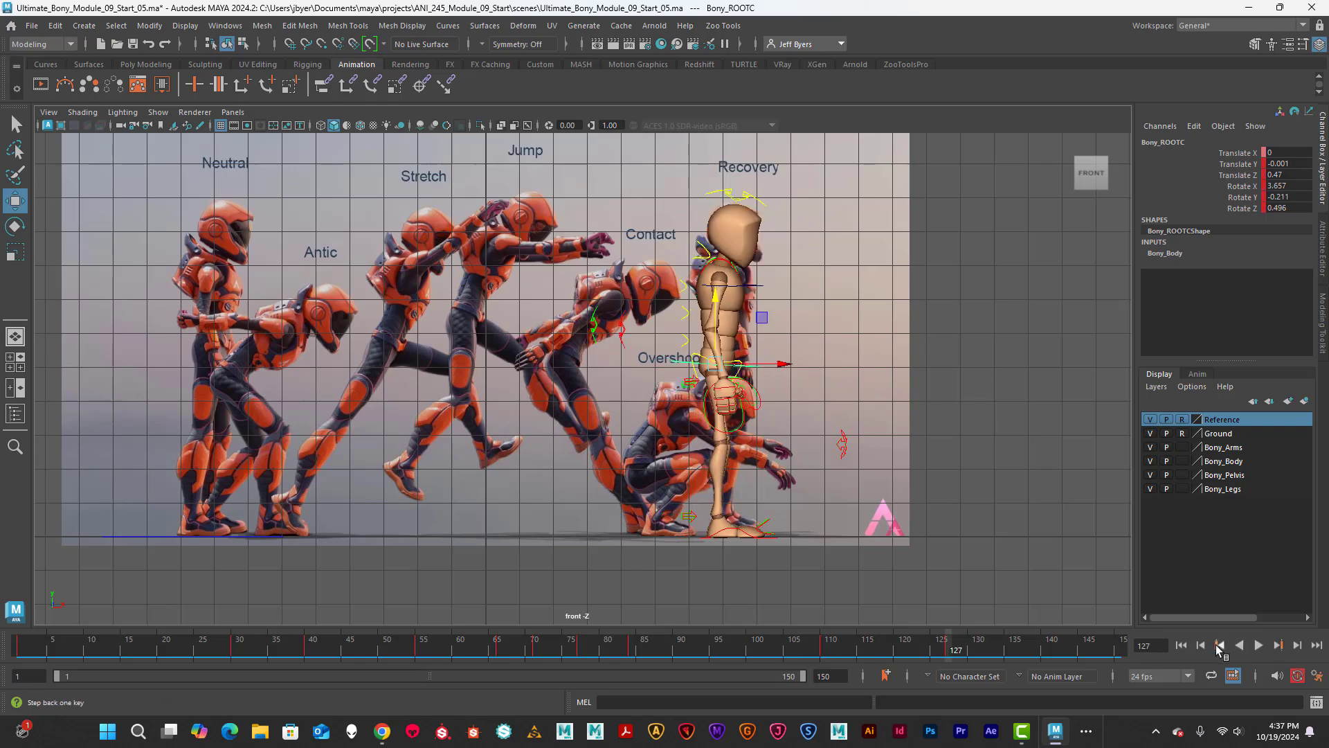
{"action": "left_click", "coordinate": [1218, 645]}
{"action": "left_click", "coordinate": [1279, 645]}
{"action": "left_click", "coordinate": [1219, 643]}
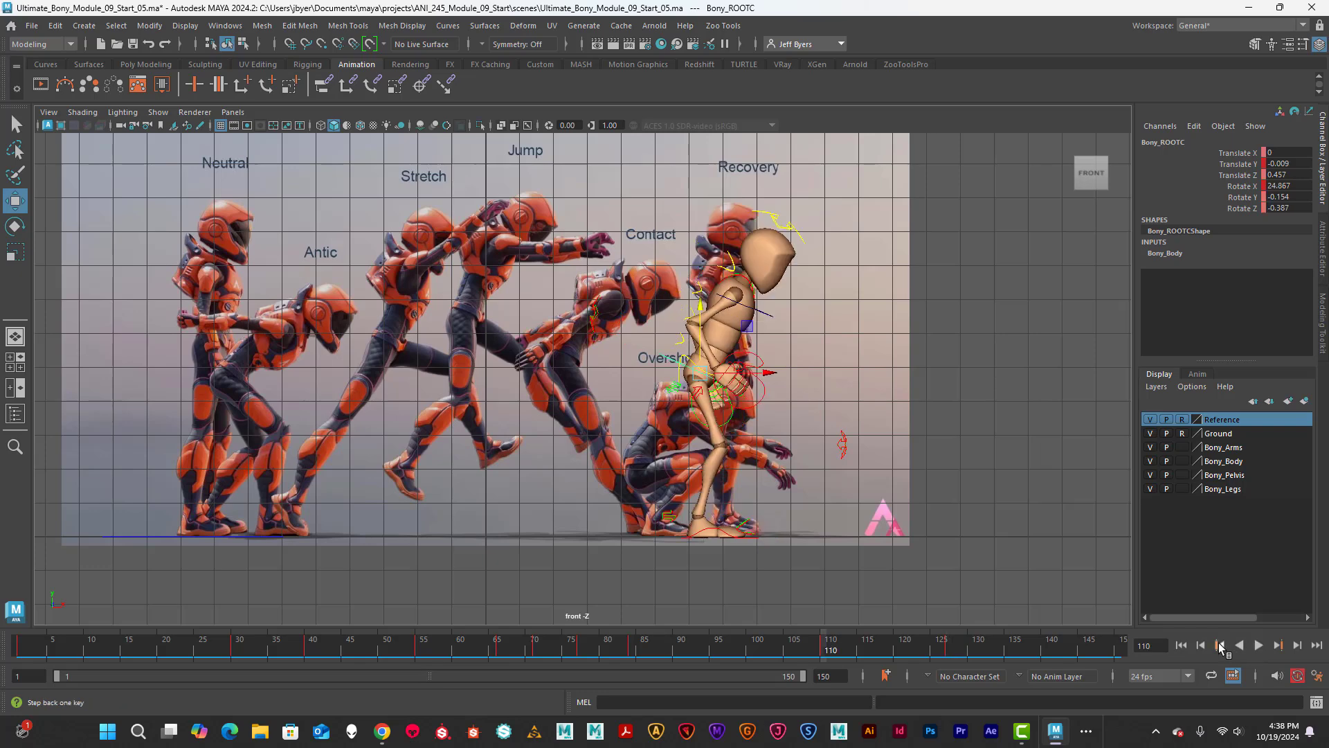
{"action": "left_click", "coordinate": [1283, 646]}
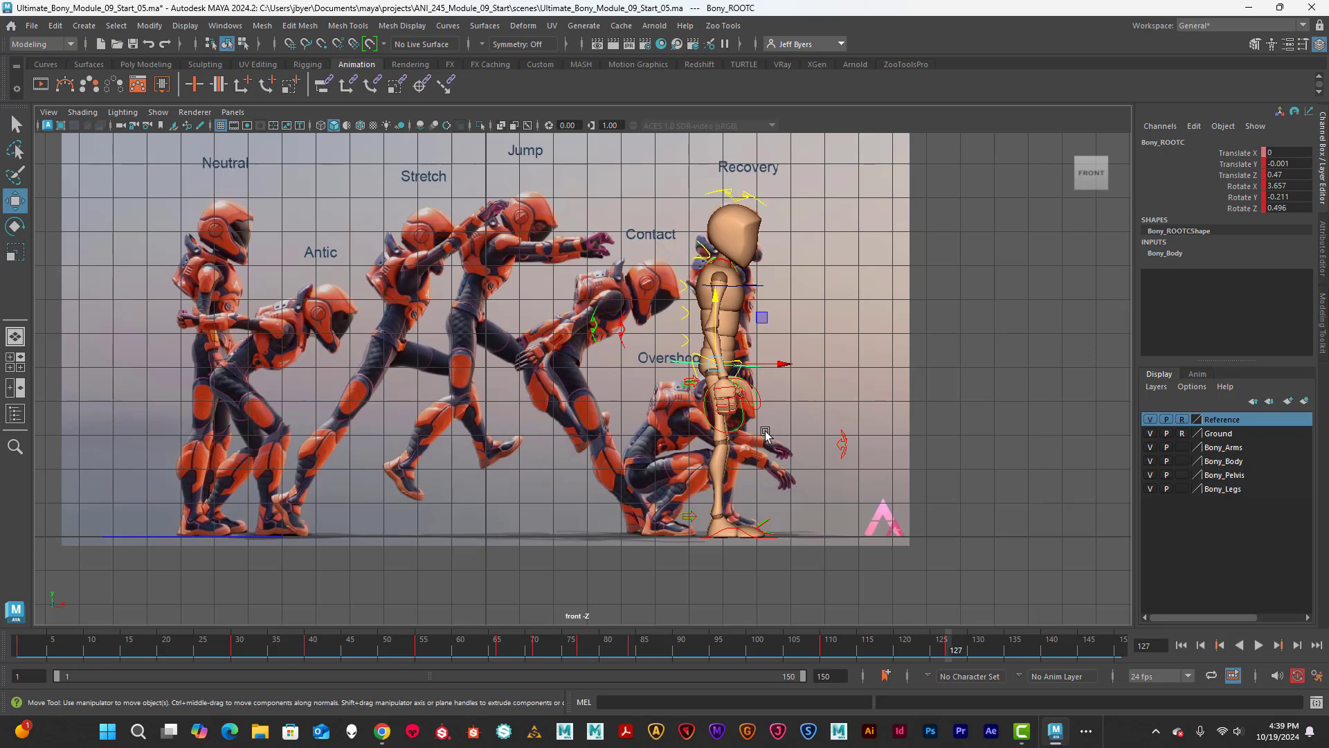
Show the front and perspective views side by side and inspect the frame 110 pose from several angles
{"action": "key", "text": "space"}
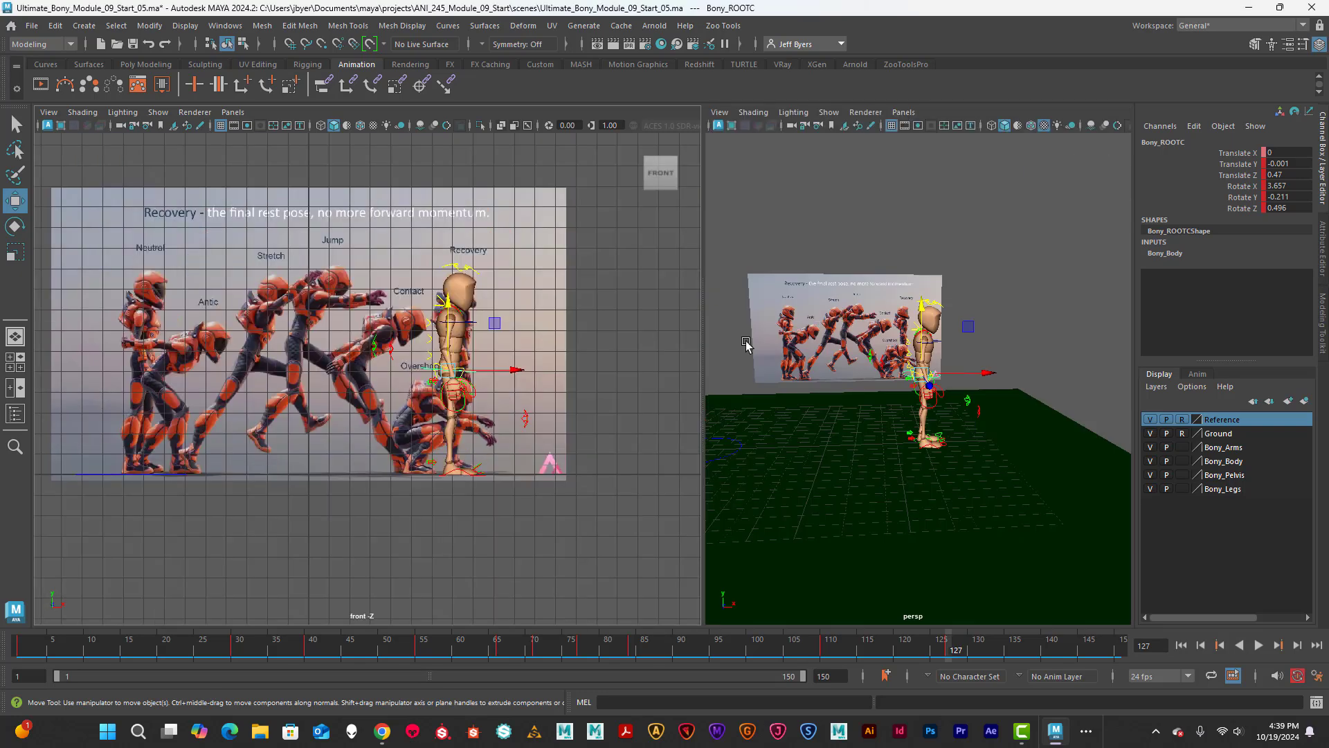
{"action": "mouse_move", "coordinate": [902, 392]}
{"action": "left_mouse_down", "text": "alt"}
{"action": "mouse_move", "coordinate": [875, 386]}
{"action": "mouse_move", "coordinate": [906, 397]}
{"action": "left_mouse_up", "text": "alt"}
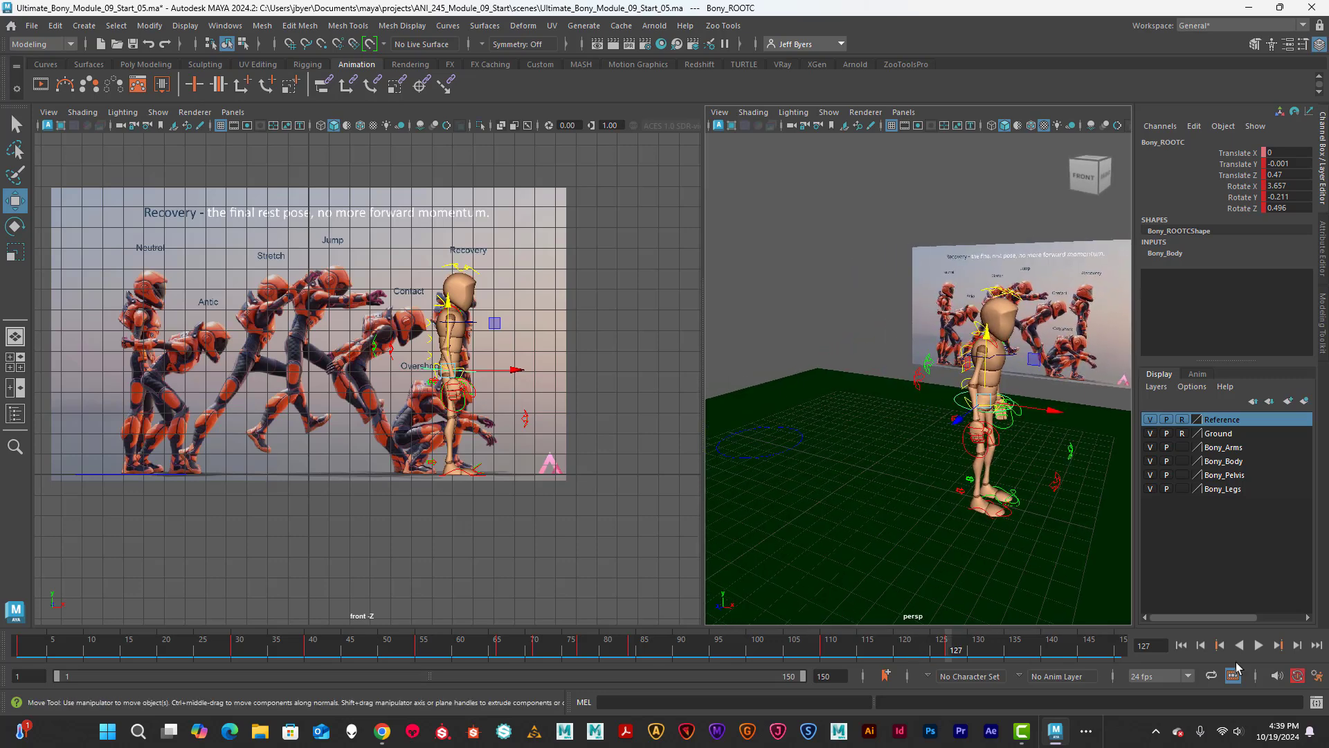
{"action": "left_click", "coordinate": [1219, 646]}
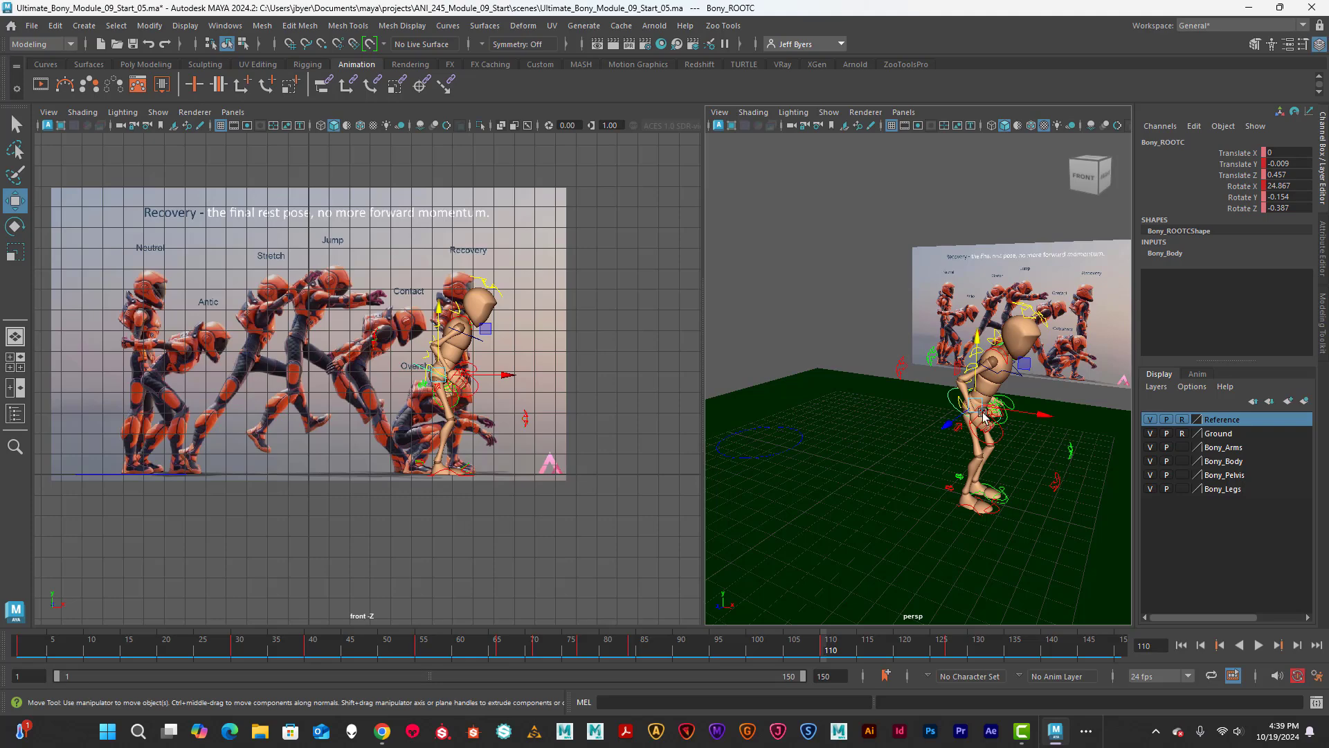
{"action": "left_click_drag", "start_coordinate": [921, 383], "coordinate": [806, 396], "text": "alt"}
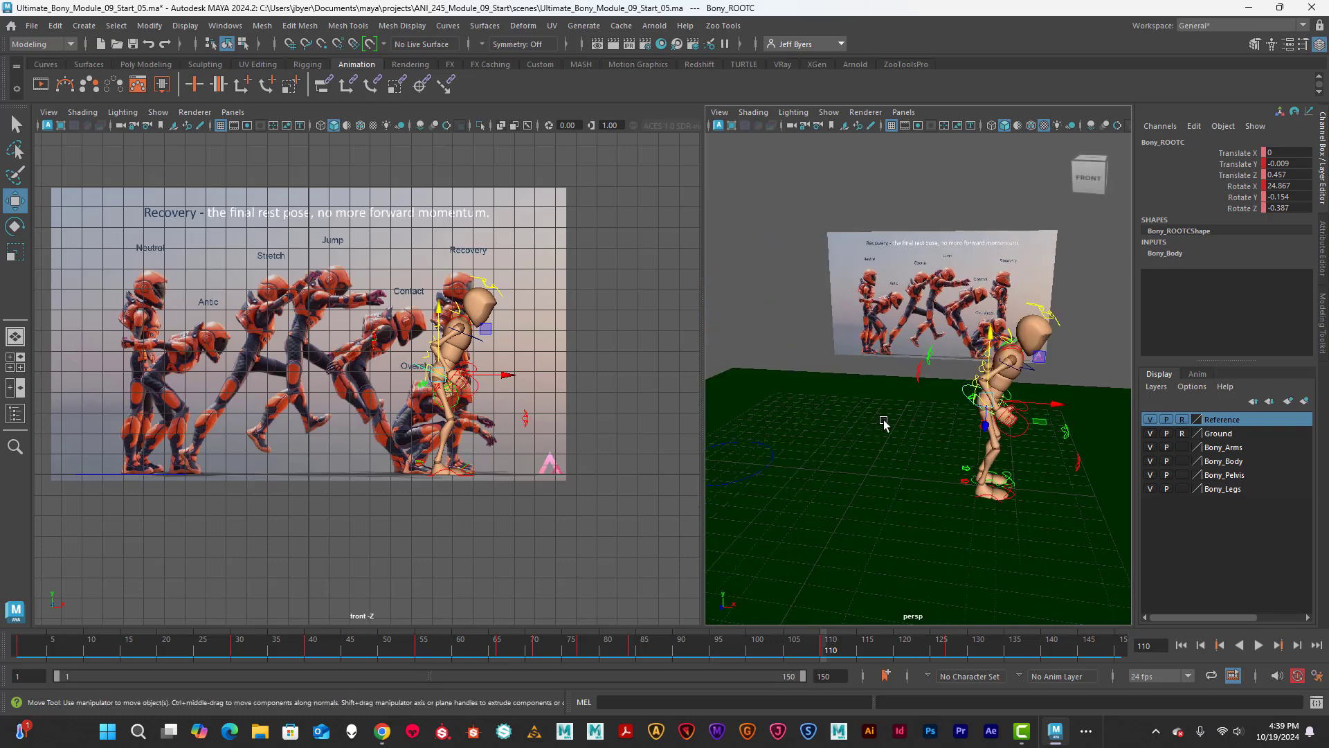
{"action": "left_click_drag", "start_coordinate": [884, 424], "coordinate": [865, 452], "text": "alt"}
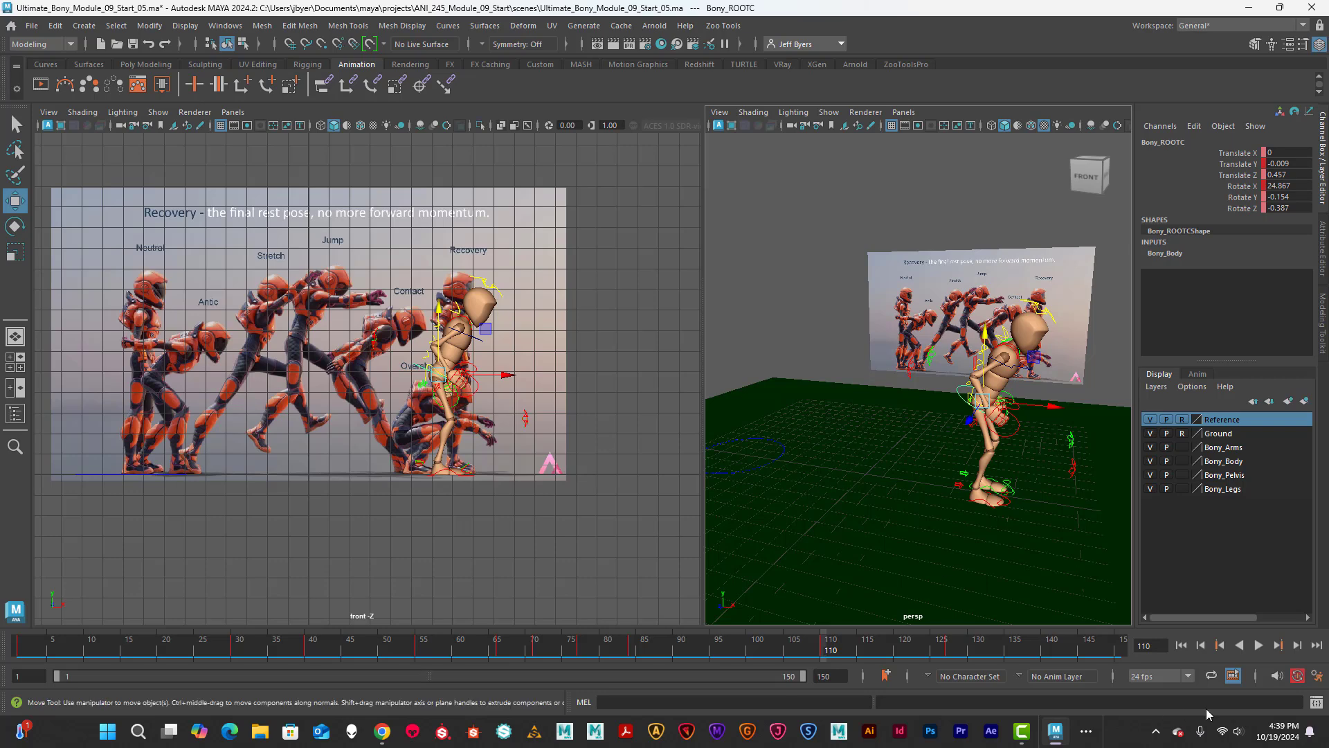
Inspect the Overshoot pose at frame 84 from several angles in the perspective view and select the Bony_lElbowIKC control
{"action": "left_click", "coordinate": [1222, 645]}
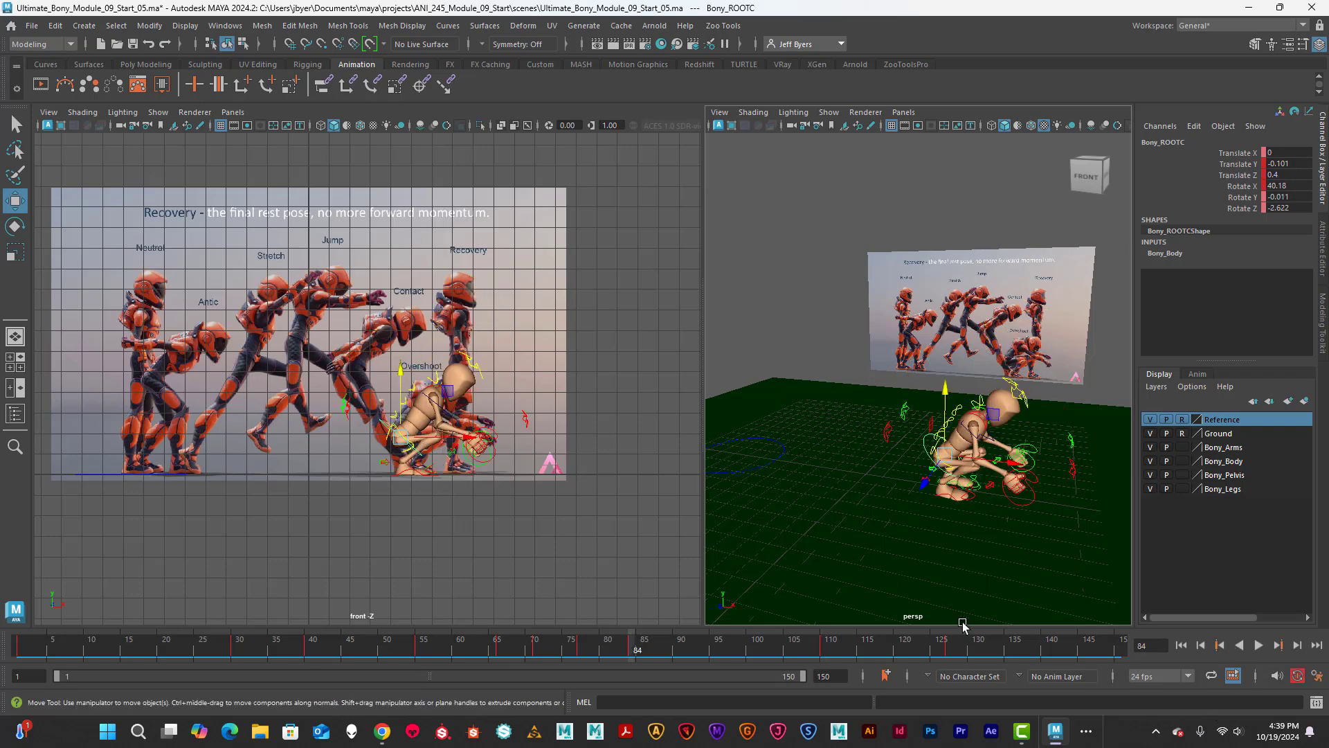
{"action": "left_click_drag", "start_coordinate": [952, 526], "coordinate": [827, 495], "text": "alt"}
{"action": "left_click_drag", "start_coordinate": [928, 445], "coordinate": [879, 510], "text": "alt"}
{"action": "left_click", "coordinate": [938, 417]}
Go to the Contact pose at frame 77 and examine it from several angles in the maximized perspective view
{"action": "left_click", "coordinate": [1220, 645]}
{"action": "scroll", "coordinate": [900, 518], "scroll_direction": "up", "scroll_amount": 3}
{"action": "scroll", "coordinate": [900, 517], "scroll_direction": "down", "scroll_amount": 4}
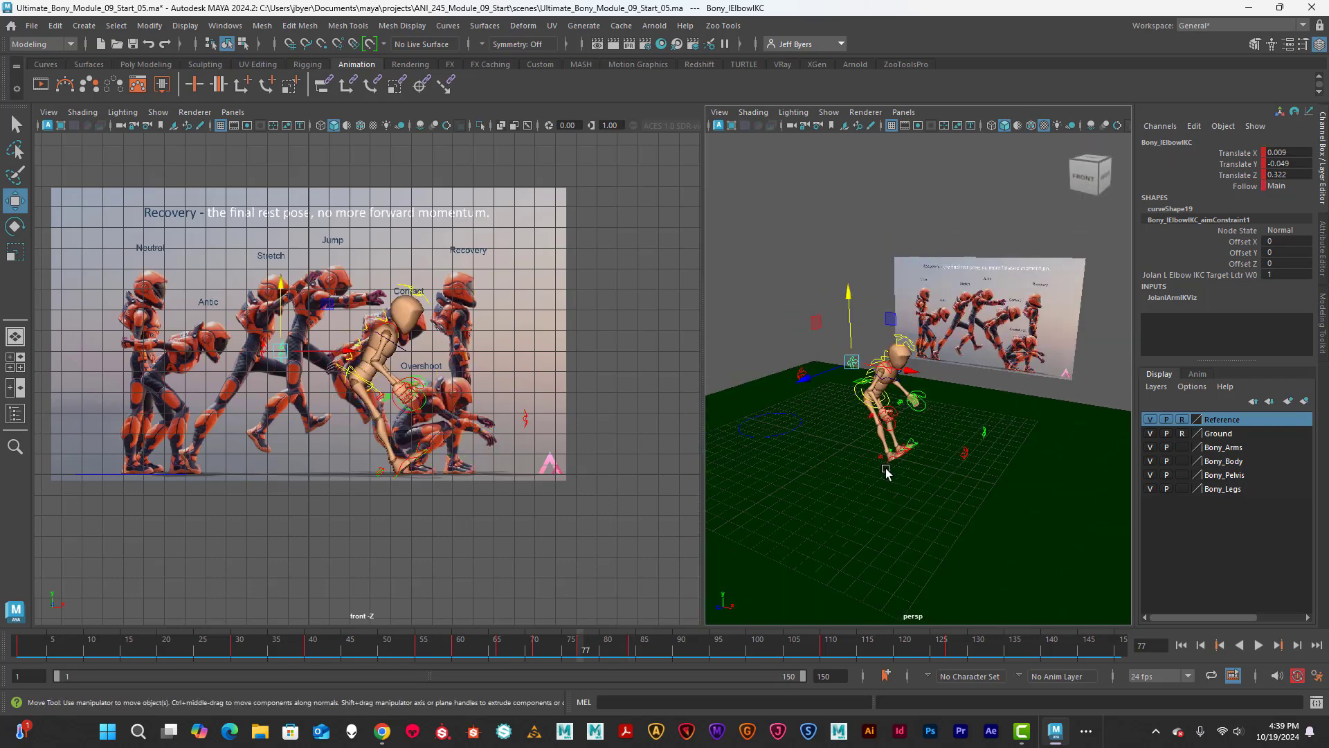
{"action": "key", "text": "space"}
{"action": "left_click_drag", "start_coordinate": [734, 487], "coordinate": [792, 475], "text": "alt"}
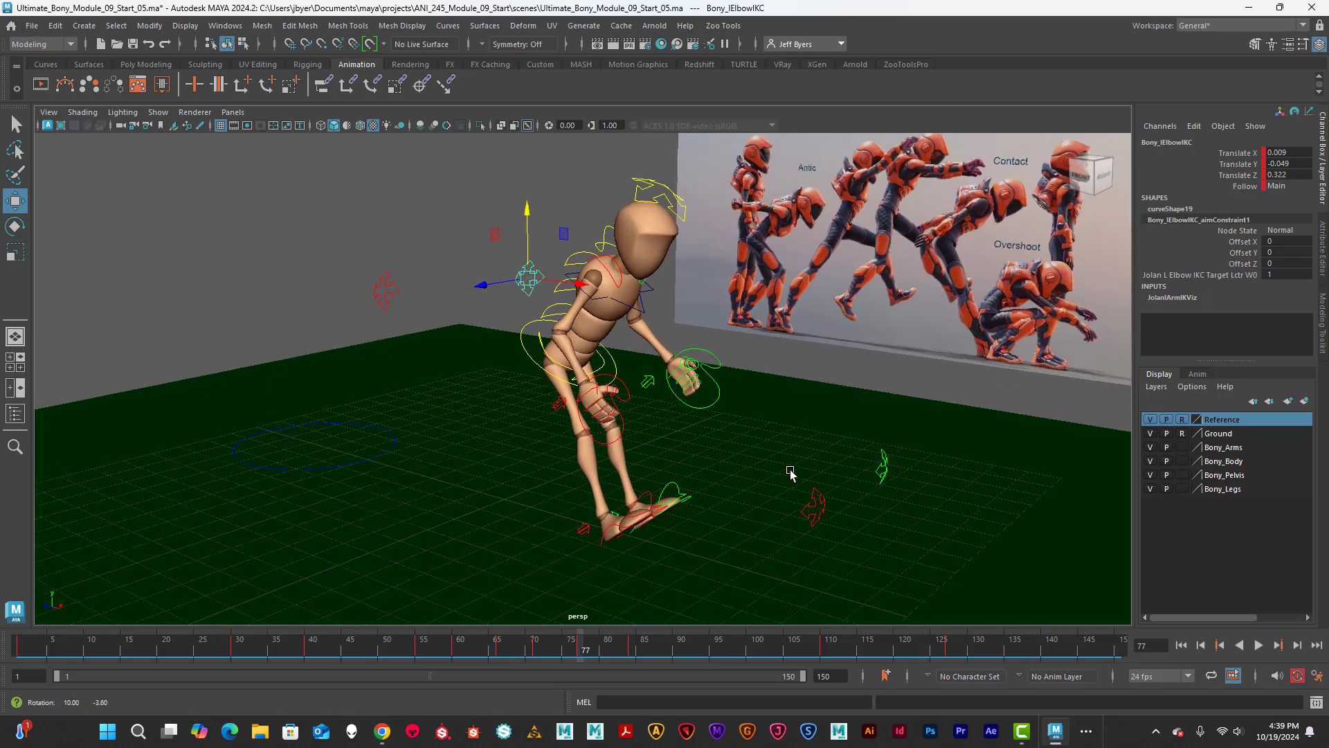
{"action": "left_click_drag", "start_coordinate": [795, 569], "coordinate": [921, 592], "text": "alt"}
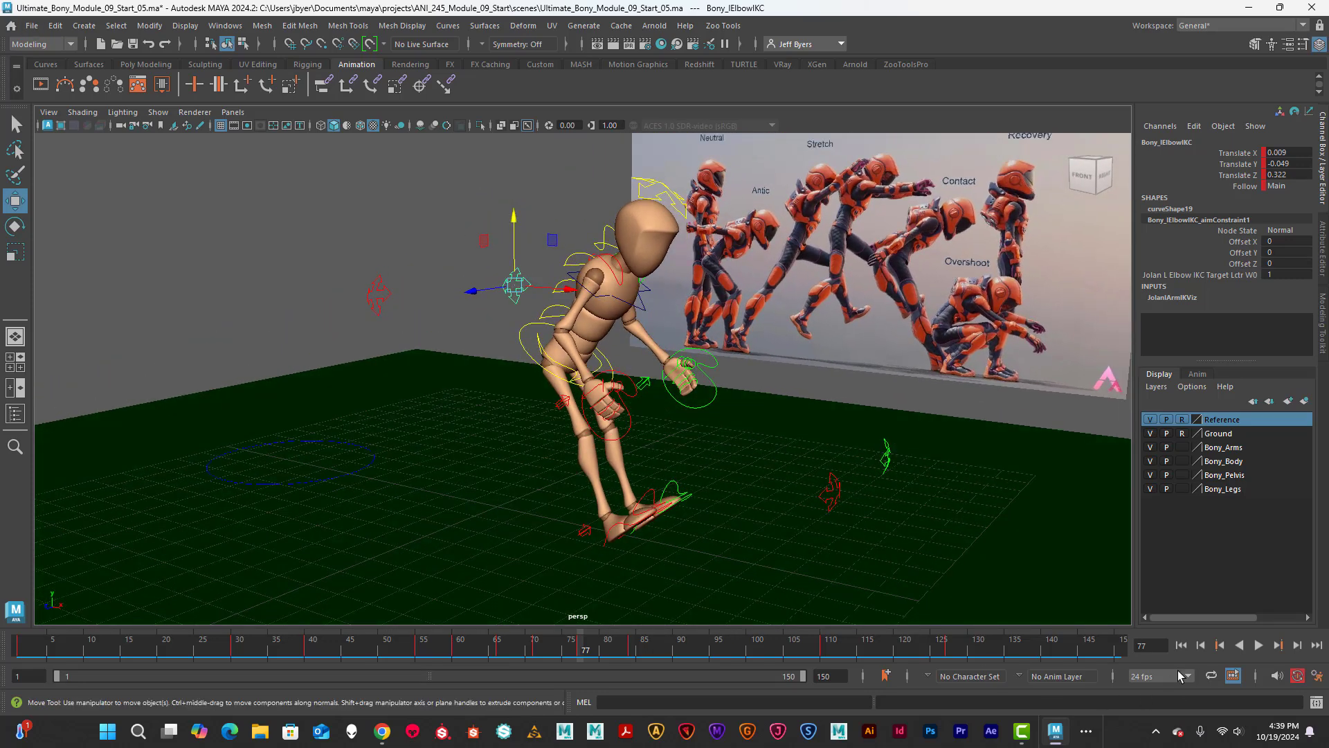
Step back through the Jump pose at frame 71 and the Stretch pose at frame 66, inspecting each from several angles
{"action": "left_click", "coordinate": [1220, 646]}
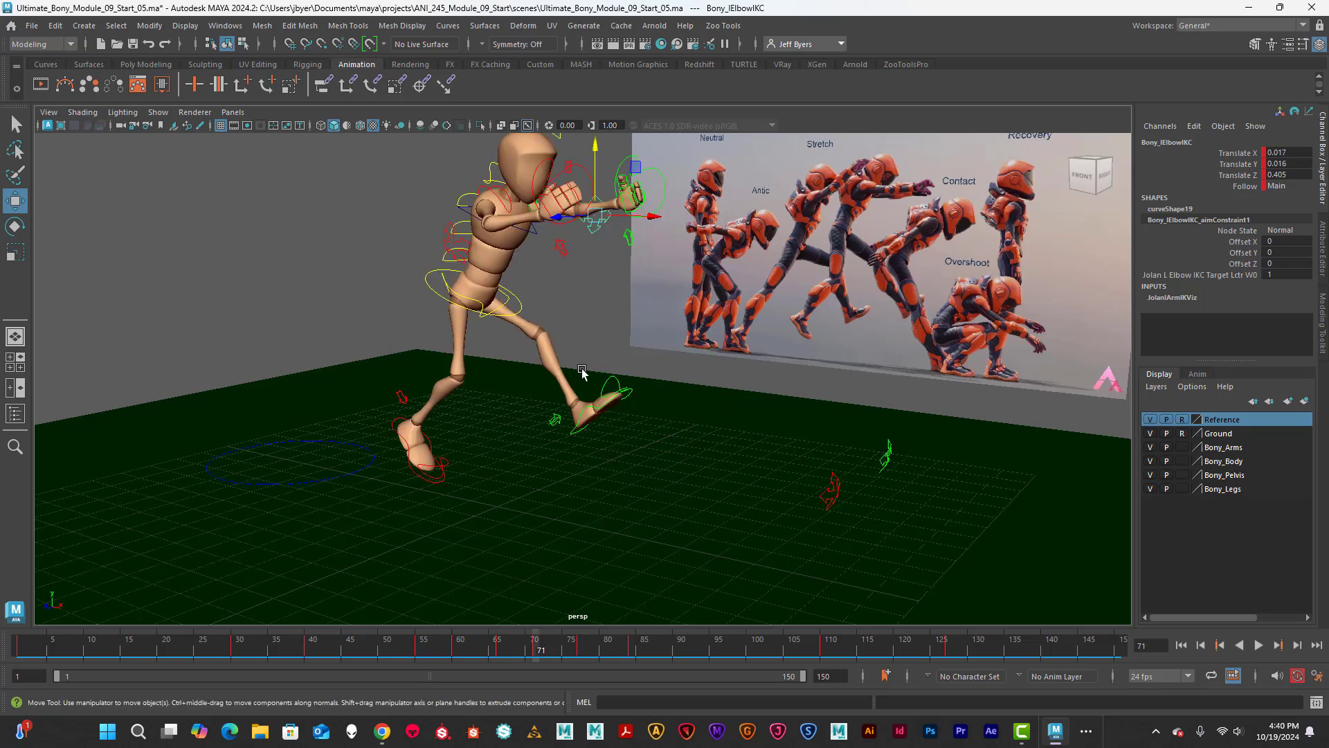
{"action": "left_click_drag", "start_coordinate": [582, 370], "coordinate": [909, 550], "text": "alt"}
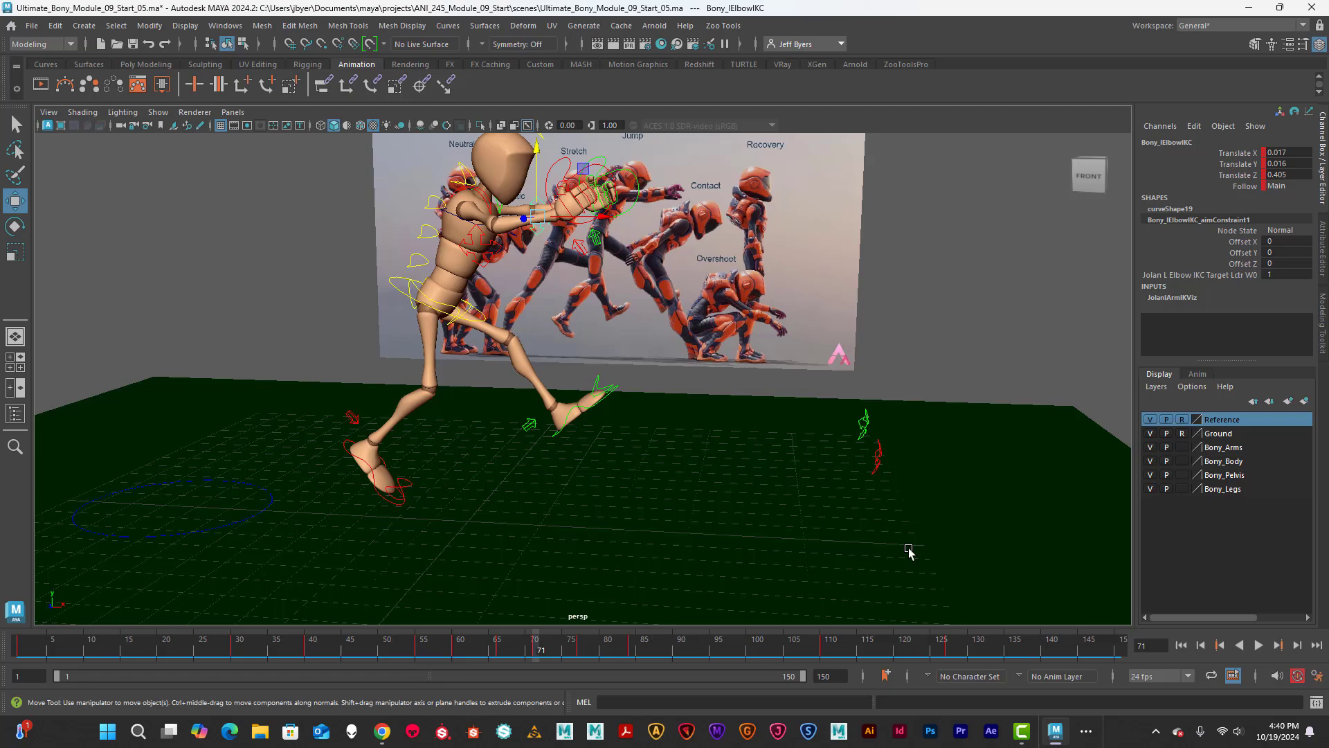
{"action": "left_click", "coordinate": [1220, 646]}
{"action": "left_click_drag", "start_coordinate": [784, 428], "coordinate": [649, 400], "text": "alt"}
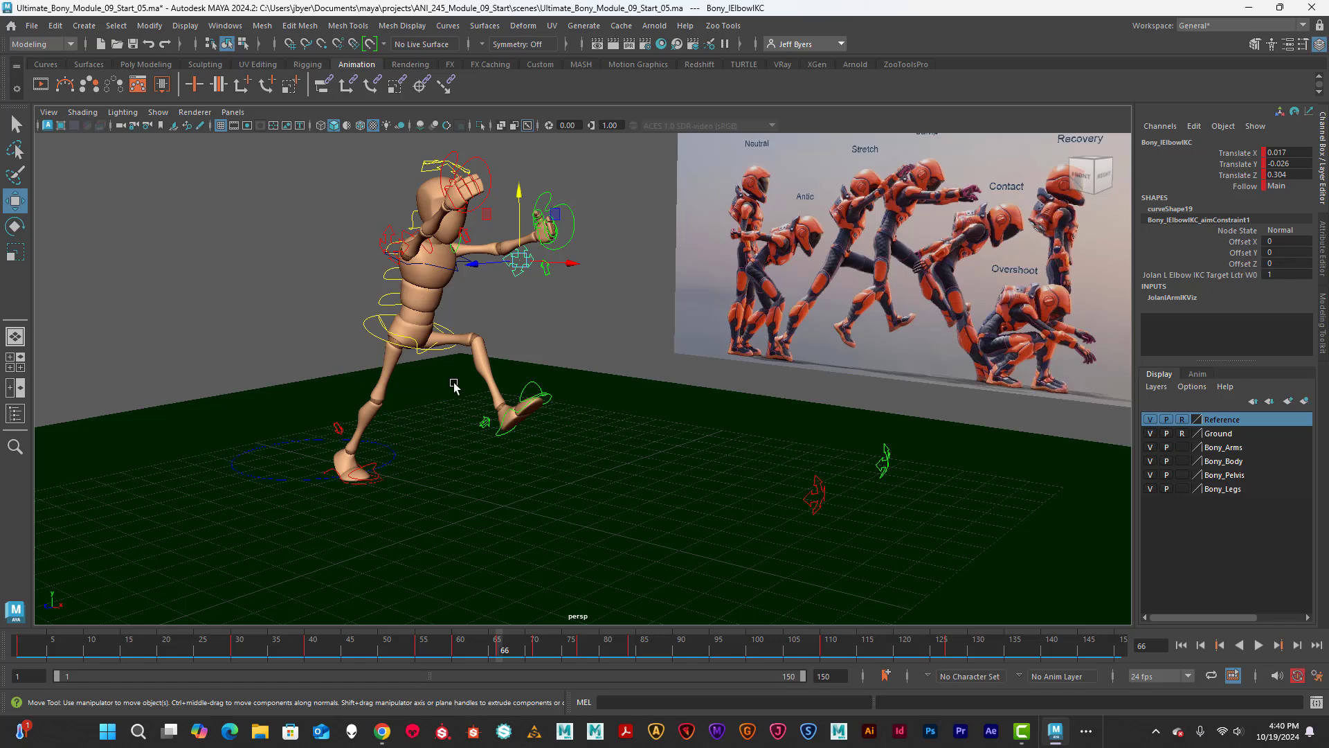
{"action": "left_click_drag", "start_coordinate": [454, 385], "coordinate": [871, 583], "text": "alt"}
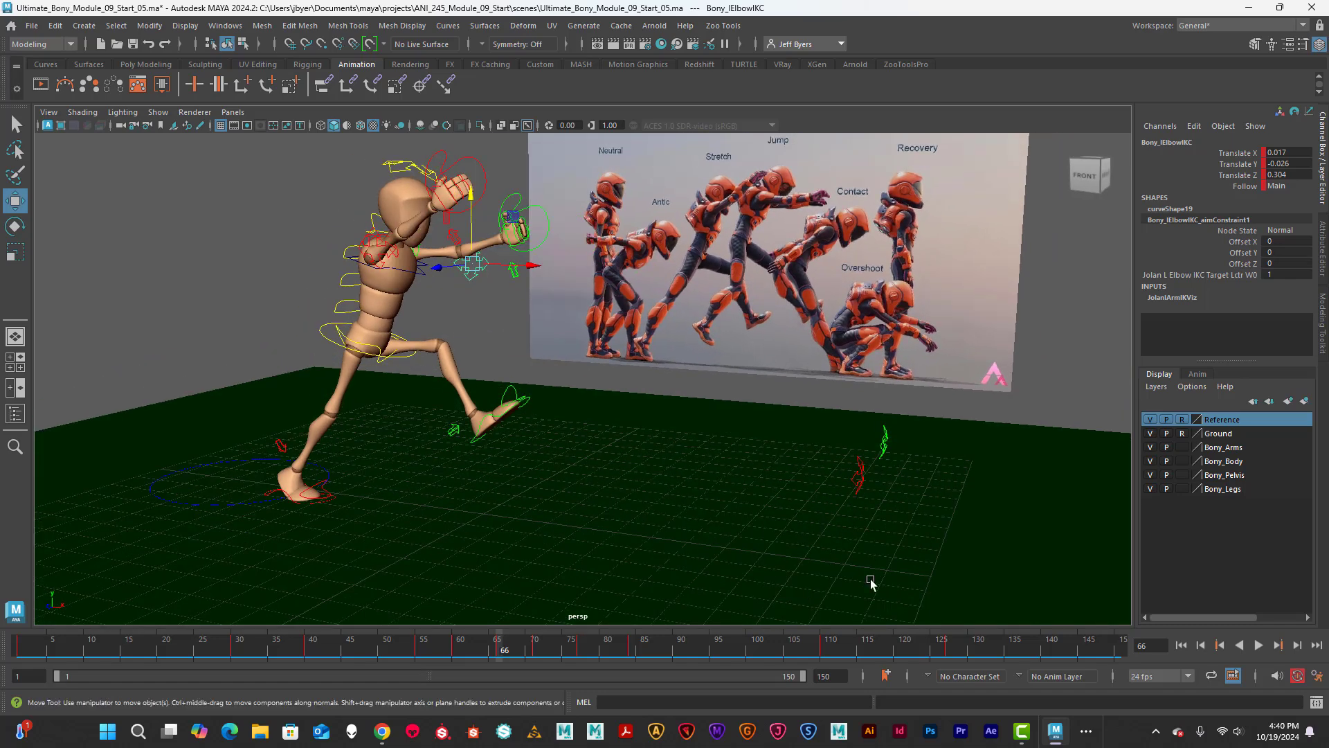
Go to the frame 60 pose and move the Bony_lElbowIKC control toward the body, to a Translate X of 0.004
{"action": "left_click", "coordinate": [1219, 646]}
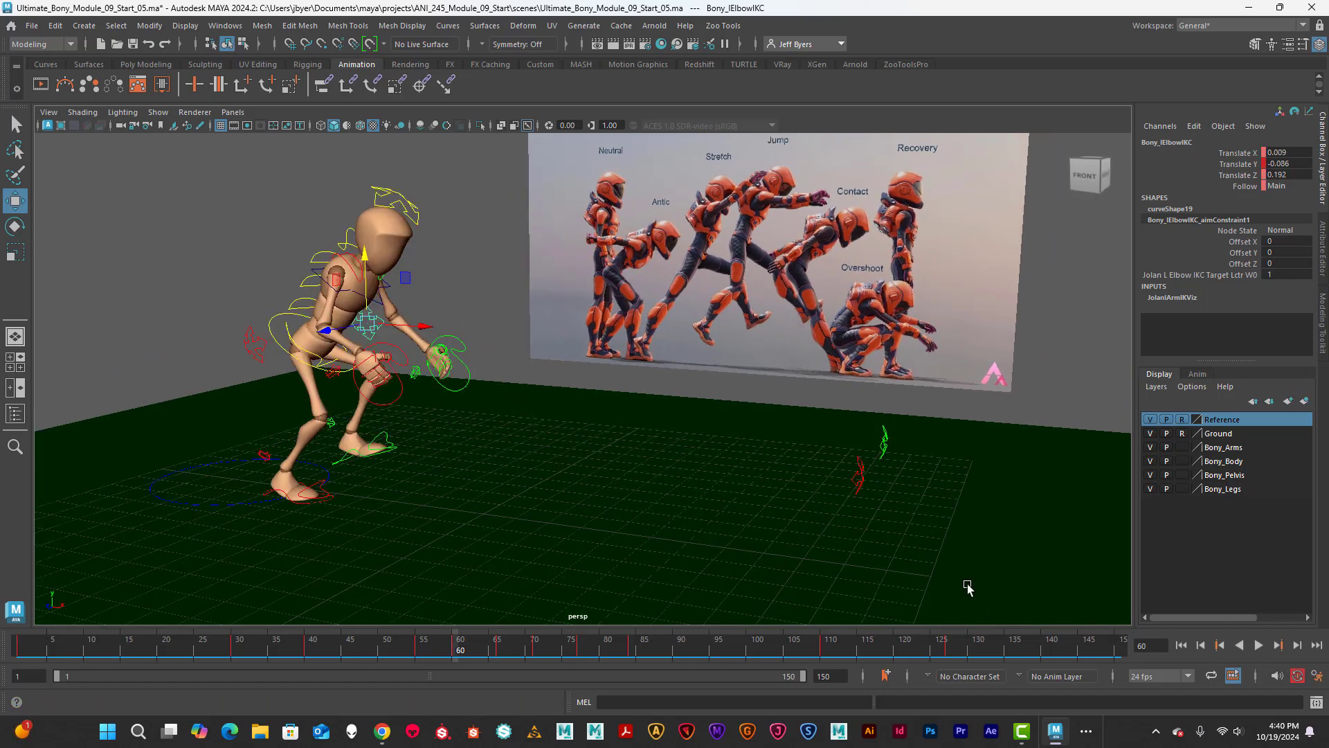
{"action": "left_click_drag", "start_coordinate": [625, 429], "coordinate": [771, 425], "text": "alt"}
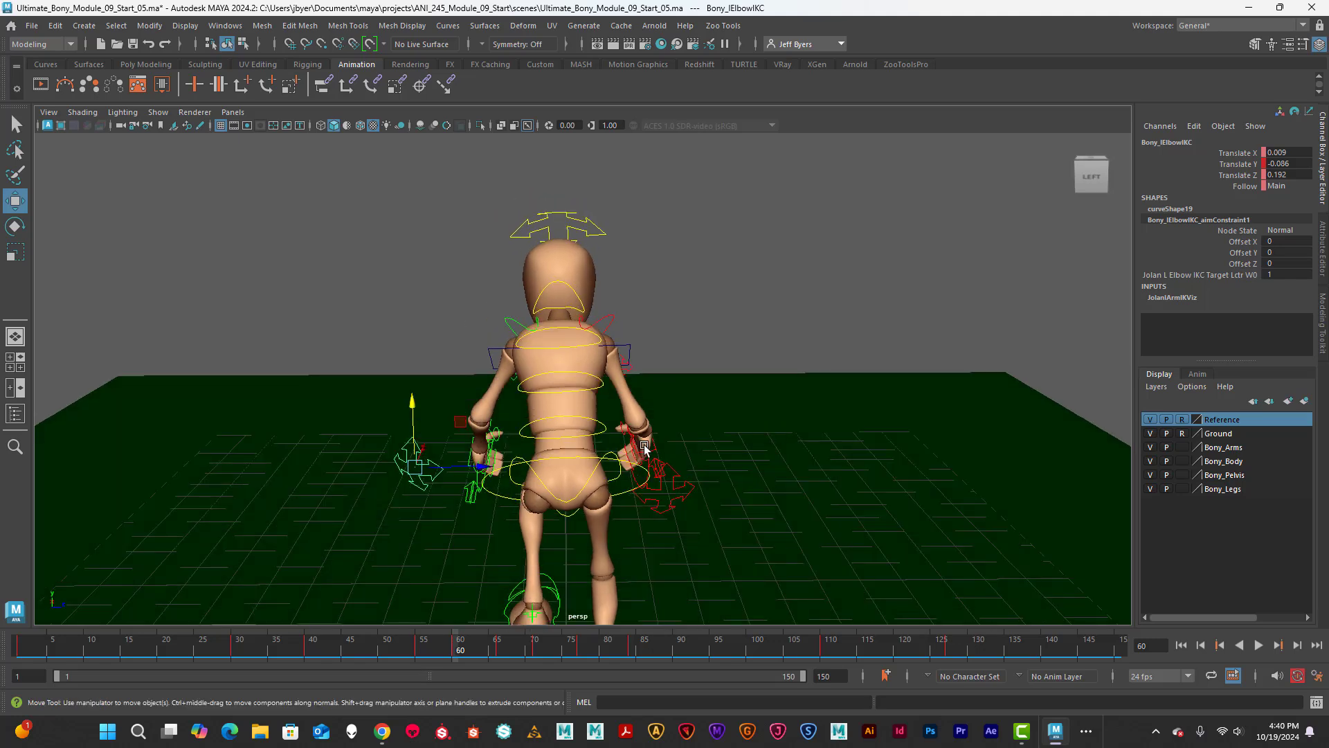
{"action": "left_click_drag", "start_coordinate": [468, 473], "coordinate": [478, 472]}
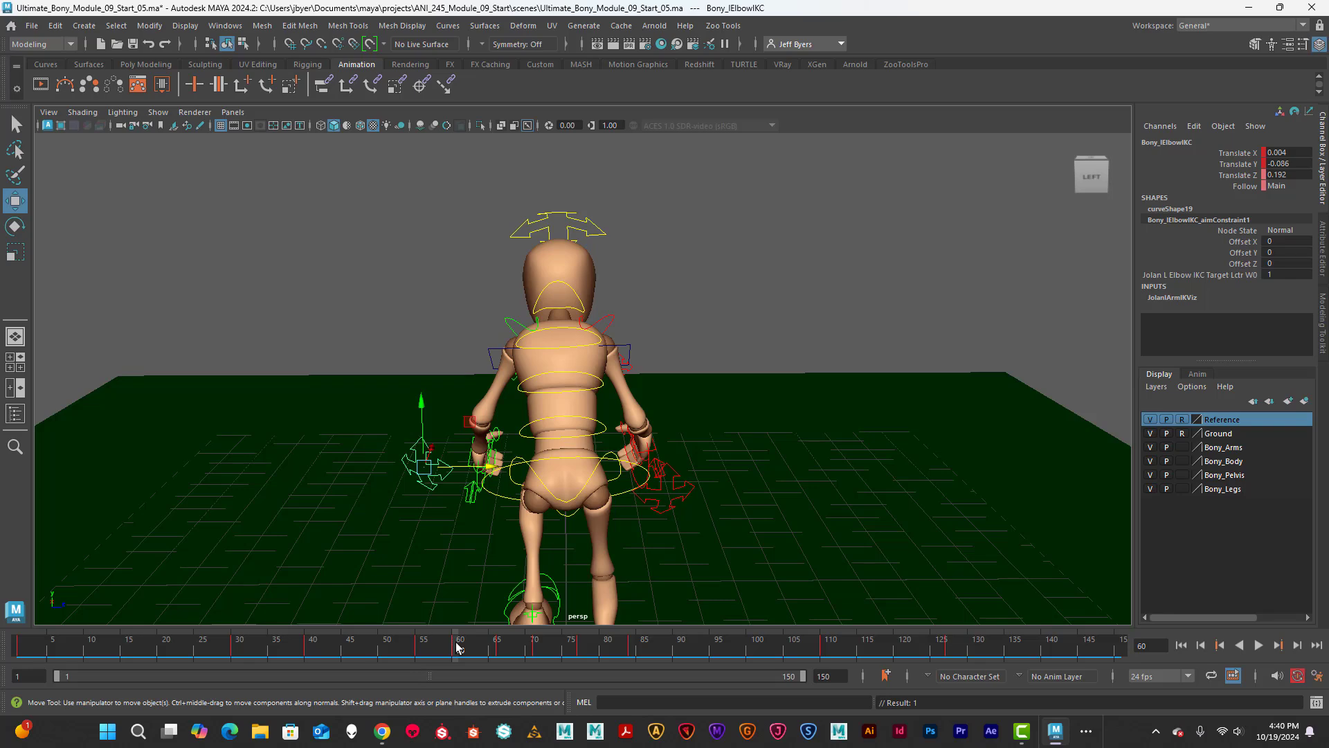
{"action": "left_click_drag", "start_coordinate": [675, 530], "coordinate": [664, 528], "text": "alt"}
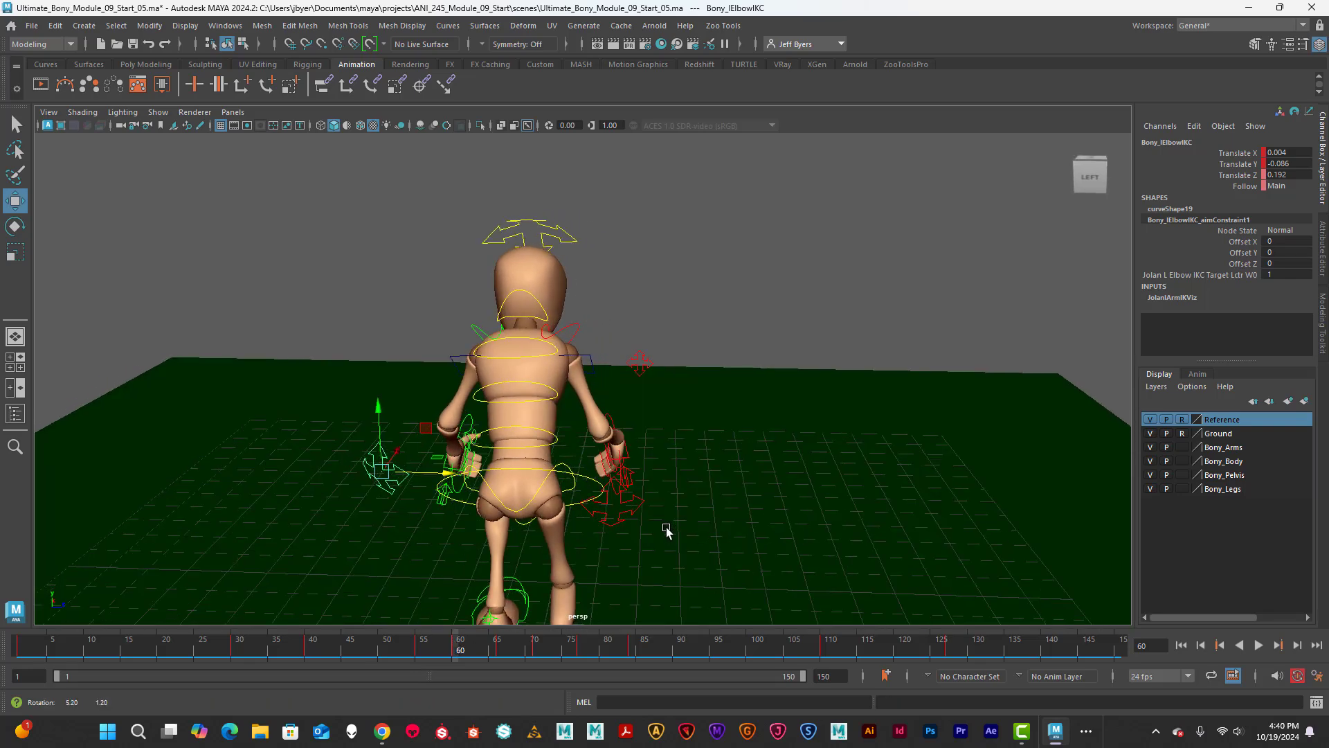
{"action": "key", "text": "alt+v"}
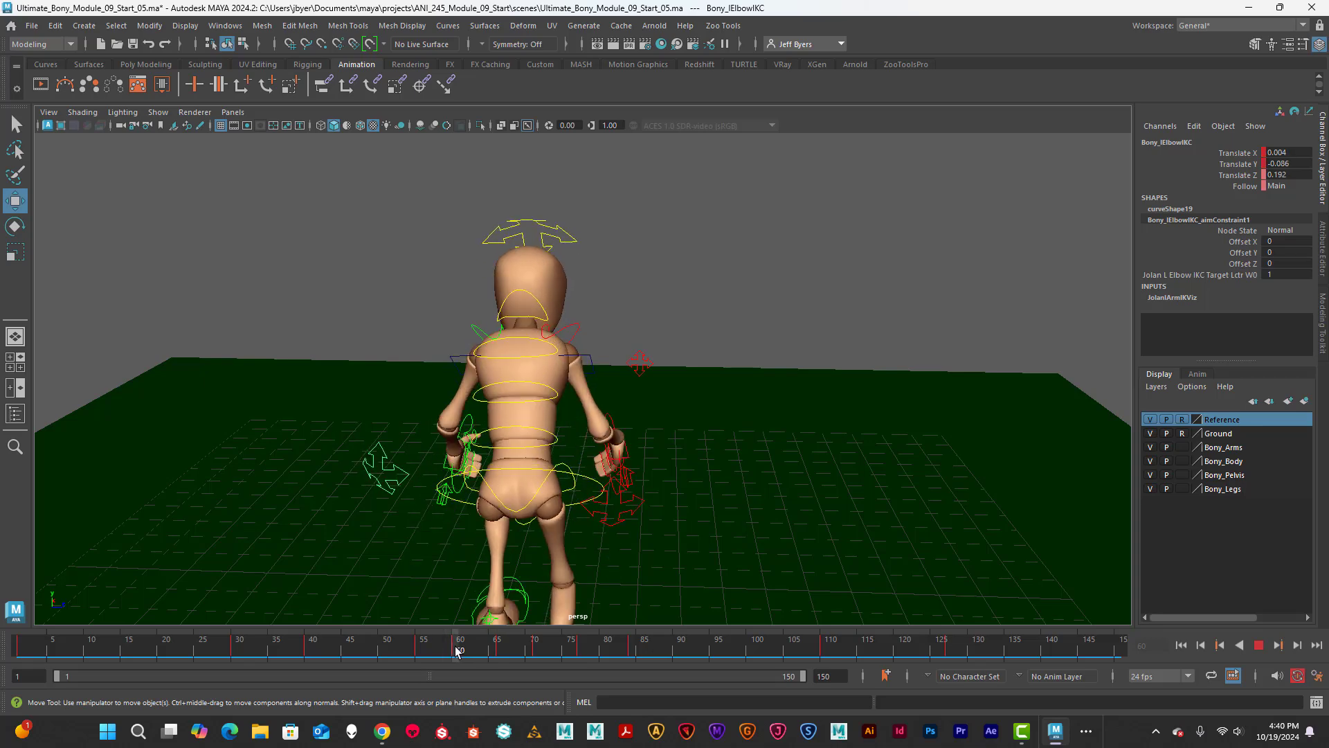
{"action": "mouse_move", "coordinate": [457, 650]}
{"action": "left_mouse_down"}
{"action": "mouse_move", "coordinate": [497, 648]}
{"action": "mouse_move", "coordinate": [457, 650]}
{"action": "left_mouse_up"}
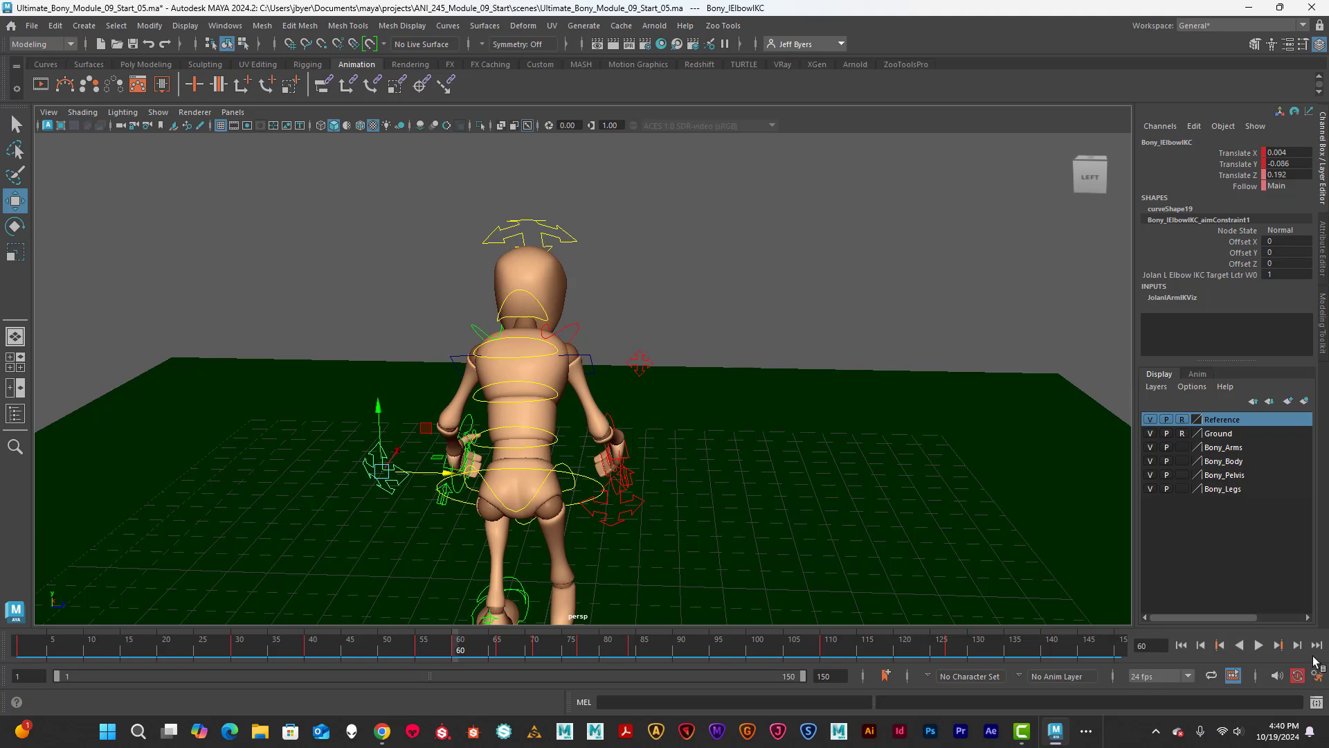
{"action": "left_click_drag", "start_coordinate": [457, 648], "coordinate": [467, 648]}
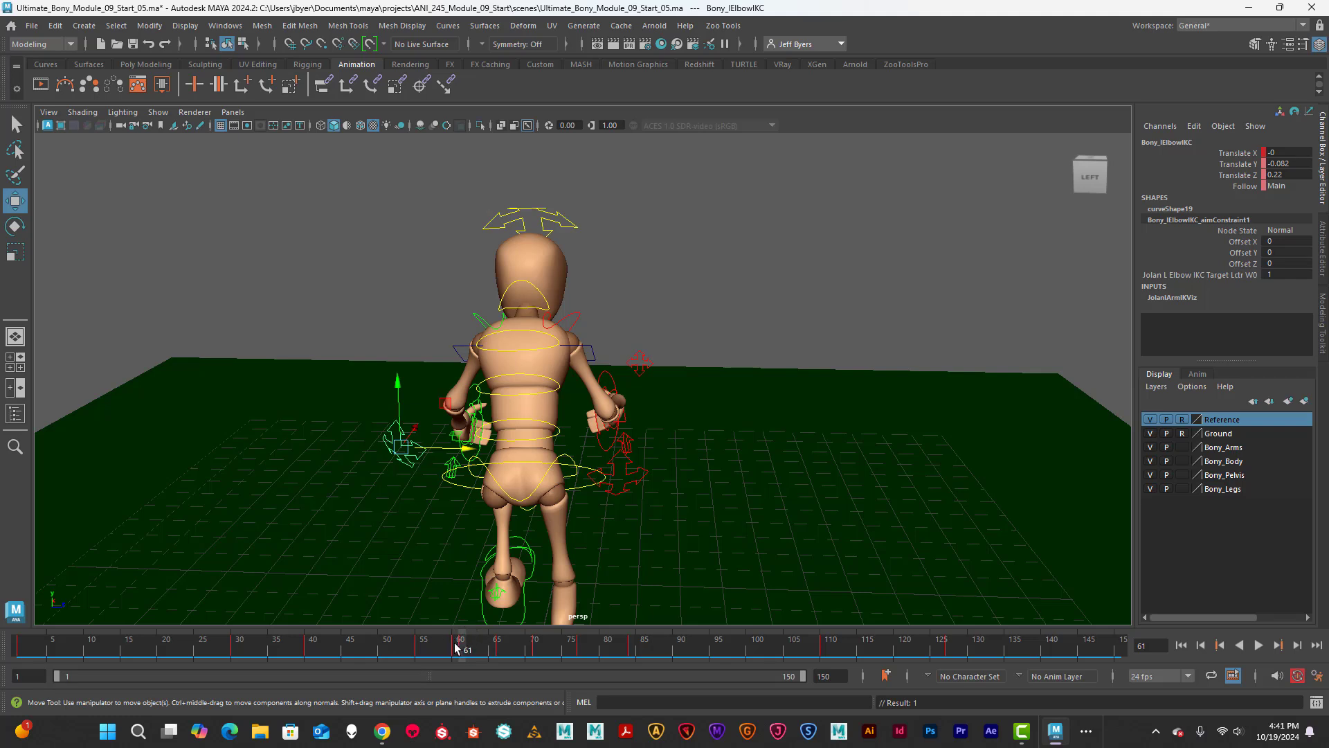
{"action": "key", "text": "ctrl+z"}
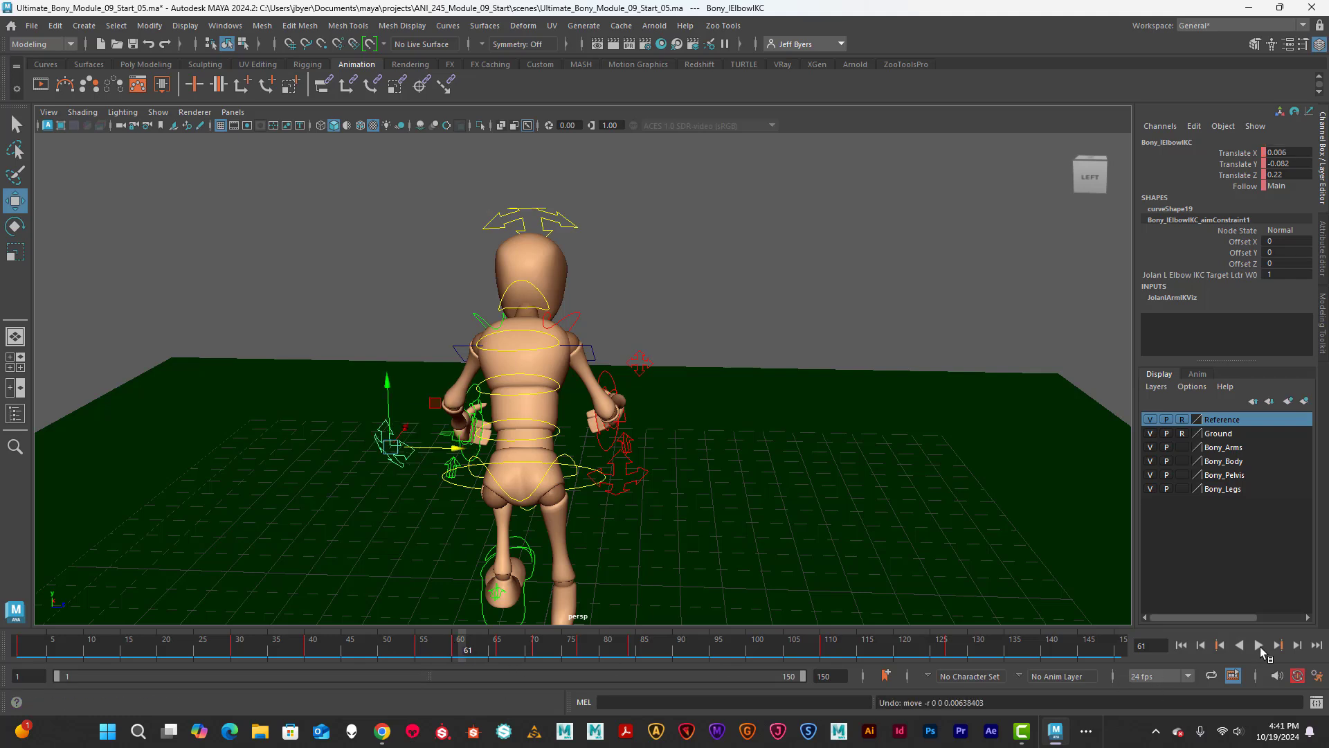
Return to frame 60 and move the Bony_lElbowIKC control further toward the body, to a Translate X of -0.005
{"action": "left_click", "coordinate": [1219, 644]}
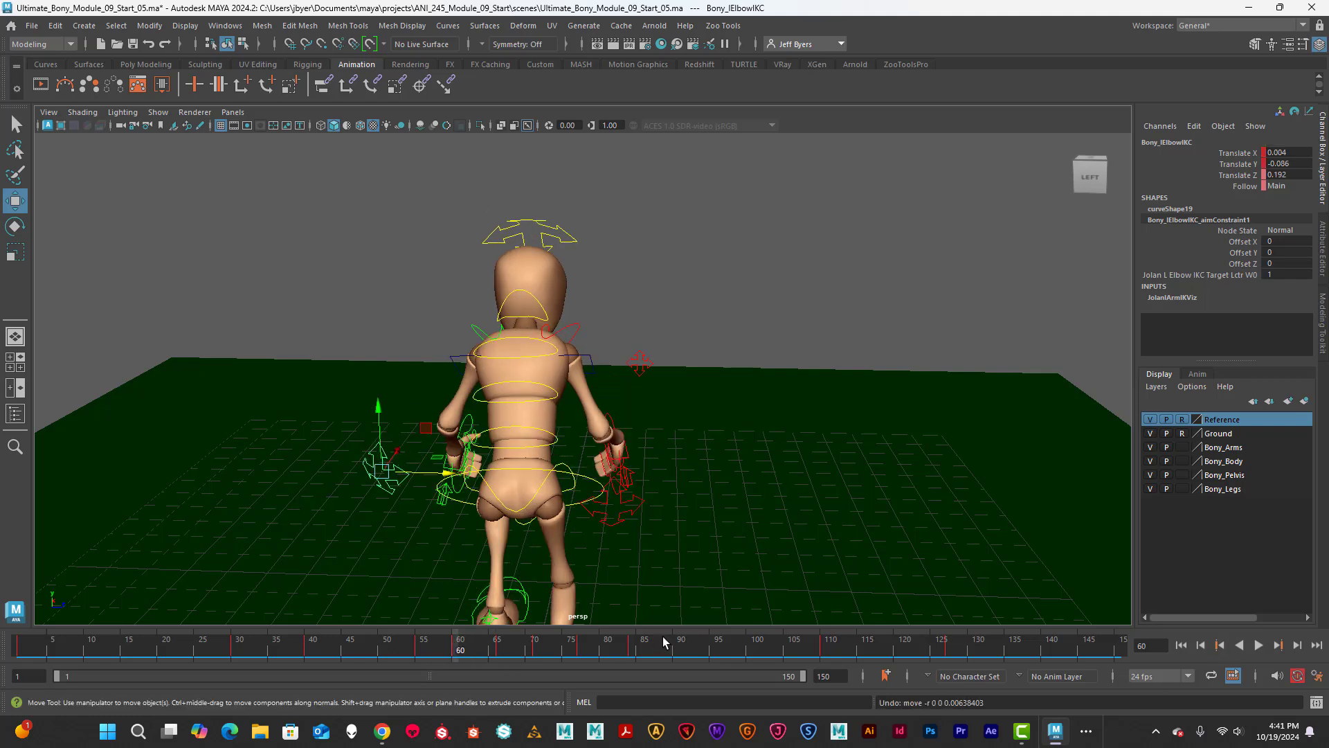
{"action": "left_click_drag", "start_coordinate": [667, 510], "coordinate": [543, 484], "text": "alt"}
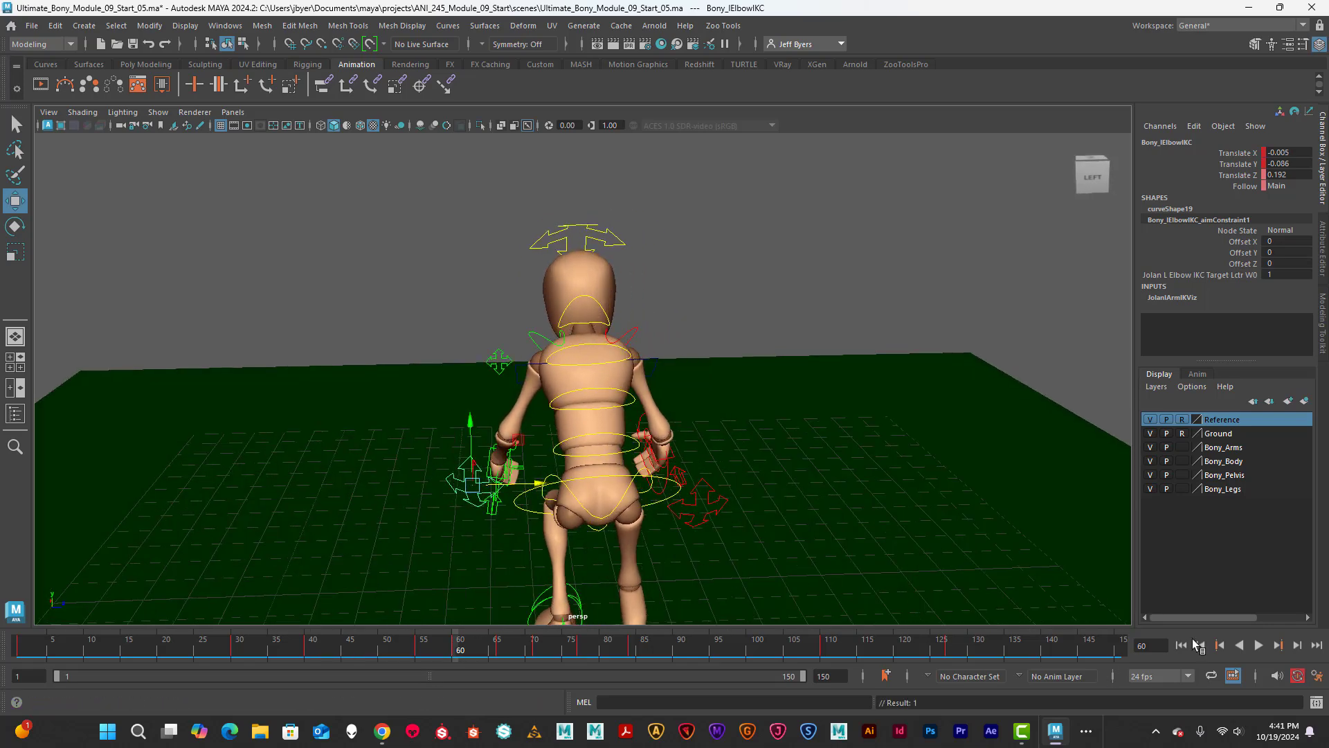
Step back through the Antic pose at frame 55 and the standing poses at frames 40 and 1, inspecting each from several angles
{"action": "left_click", "coordinate": [1221, 645]}
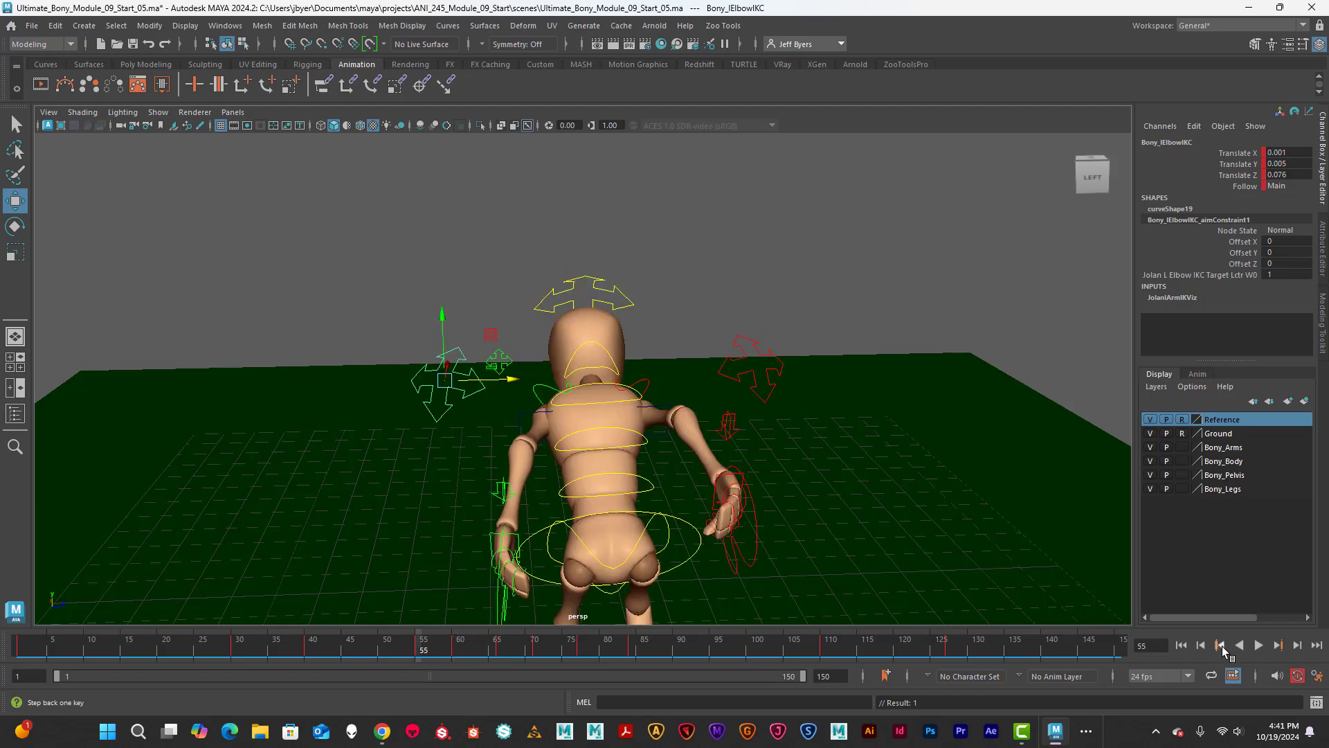
{"action": "left_click_drag", "start_coordinate": [747, 547], "coordinate": [665, 491], "text": "alt"}
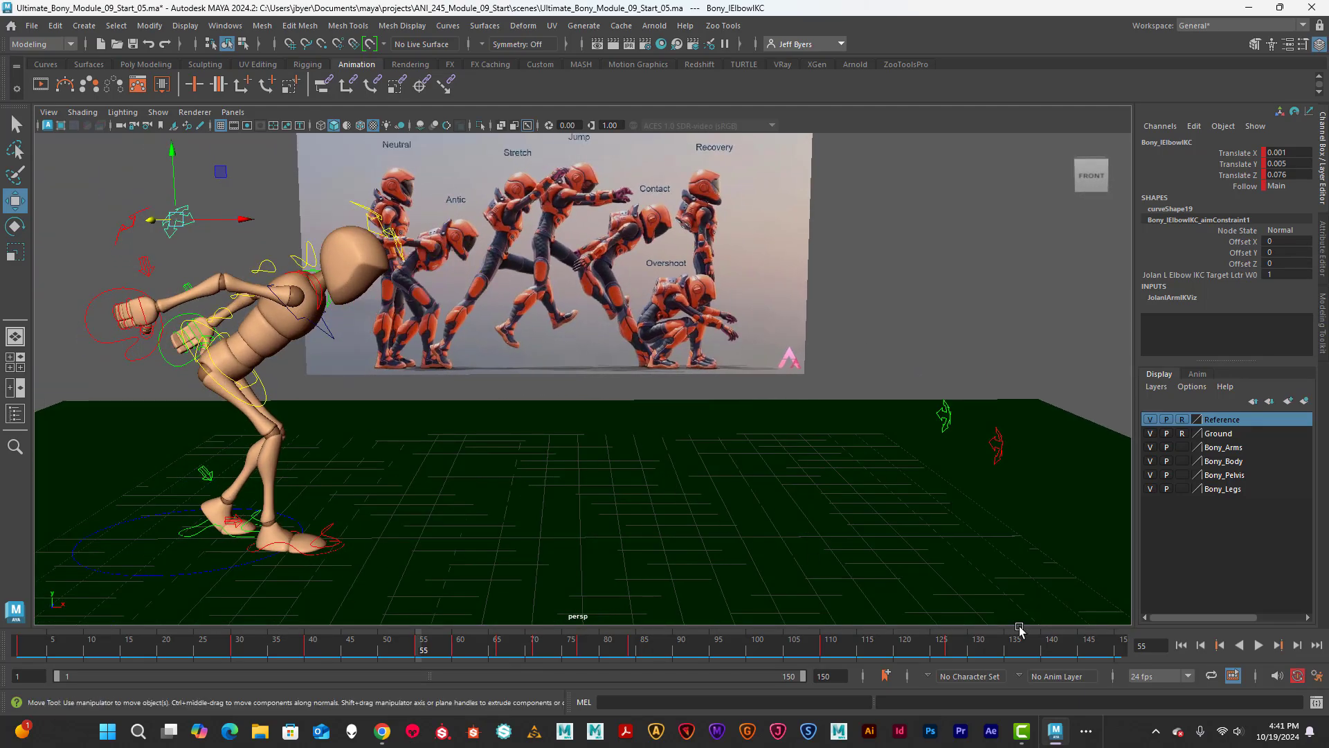
{"action": "left_click", "coordinate": [1219, 645]}
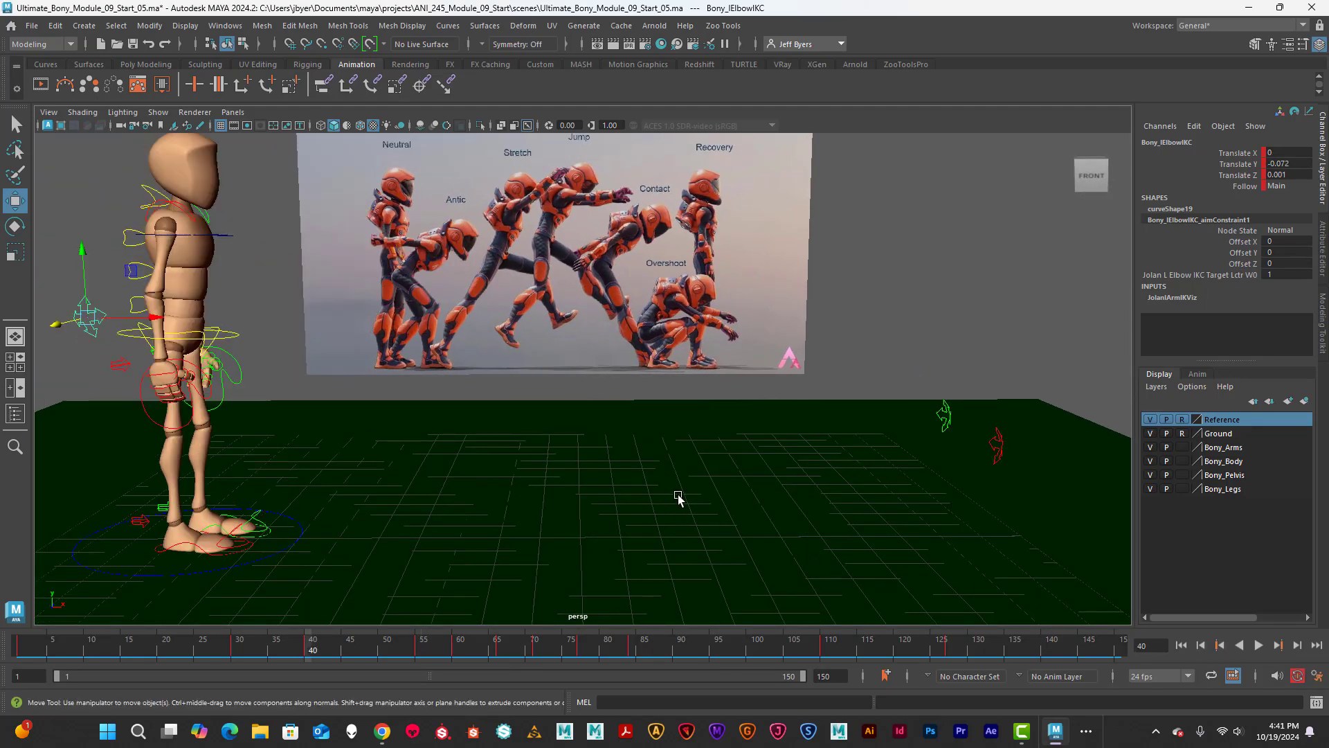
{"action": "left_click_drag", "start_coordinate": [676, 499], "coordinate": [595, 483], "text": "alt"}
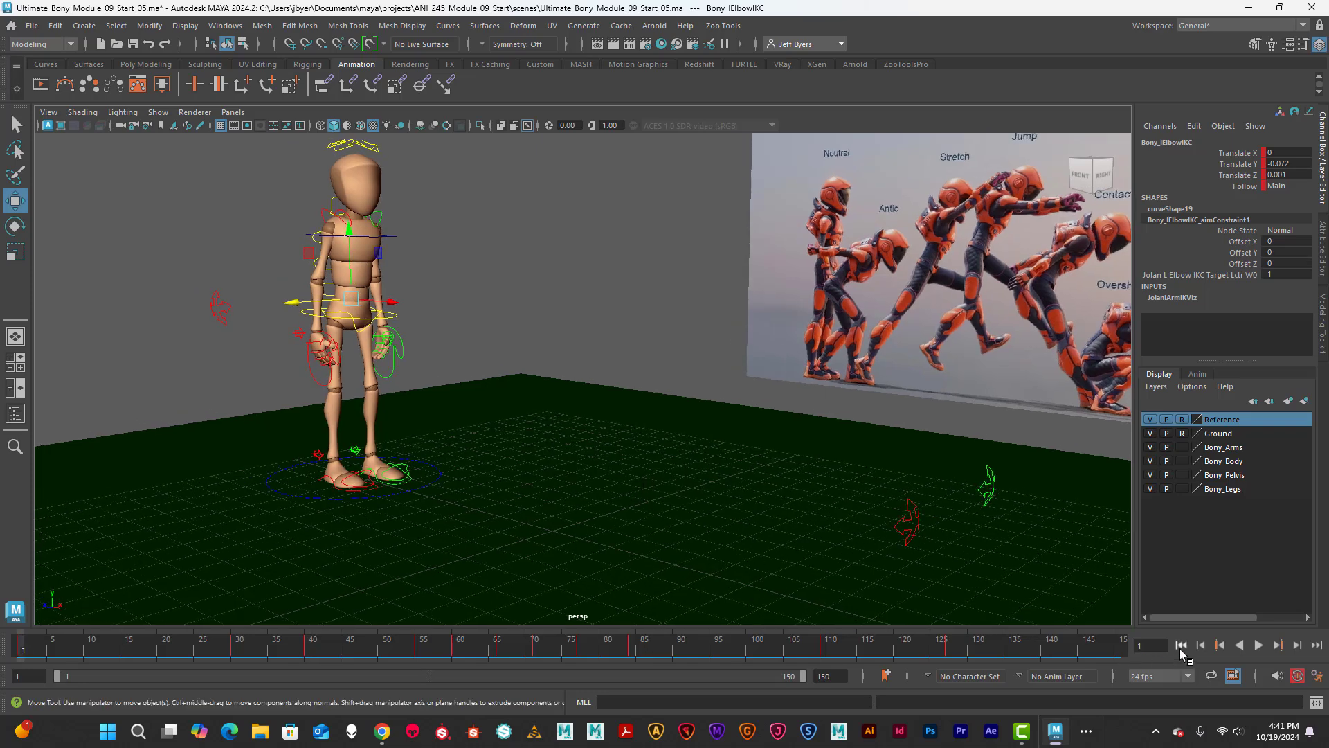
{"action": "left_click_drag", "start_coordinate": [928, 581], "coordinate": [493, 450], "text": "alt"}
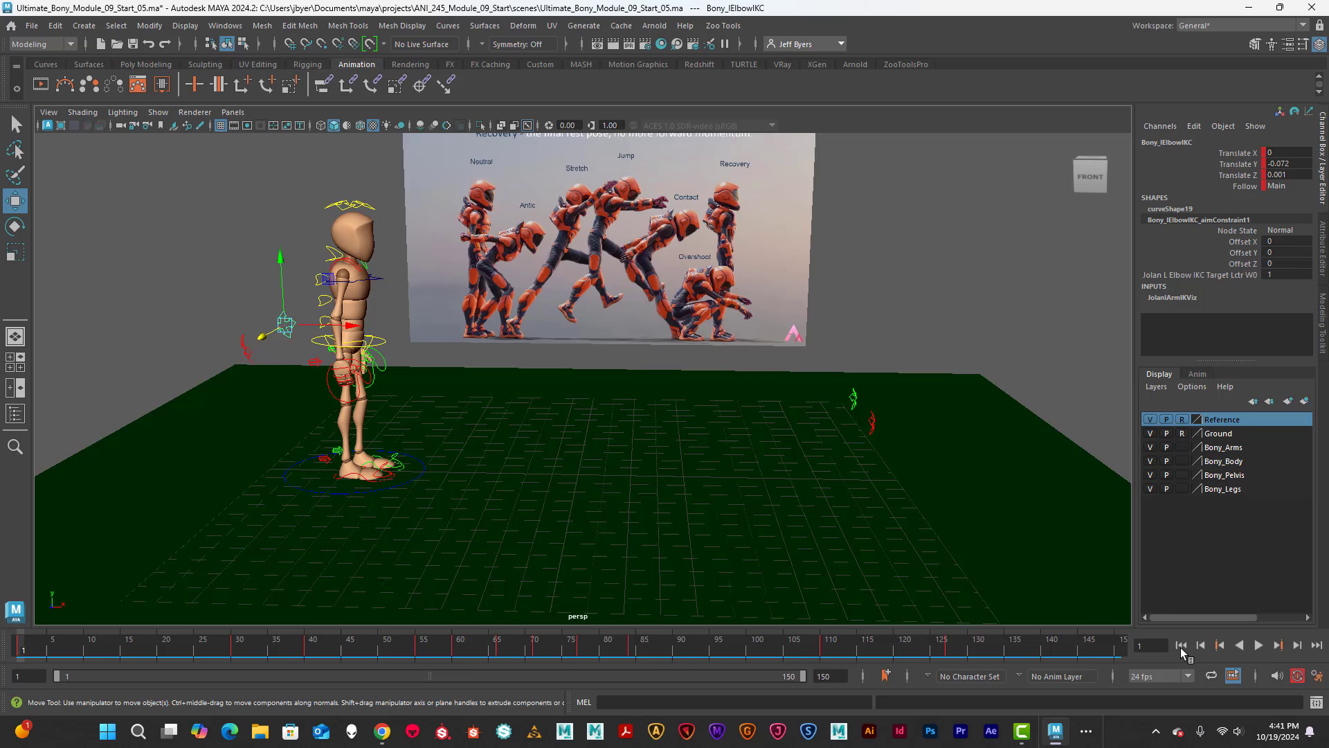
Play the jump animation in the perspective view, stop playback and scrub back to frame 2
{"action": "left_click", "coordinate": [1258, 645]}
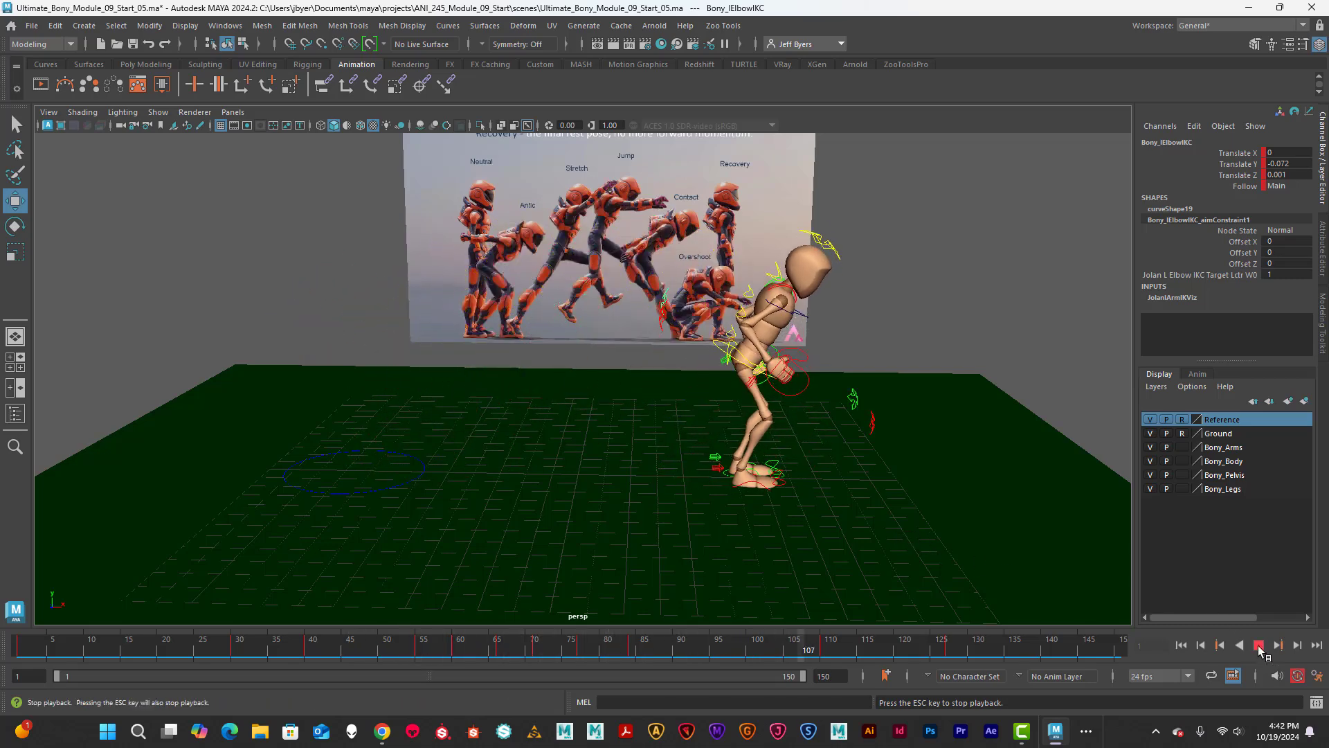
{"action": "key", "text": "Escape"}
{"action": "left_click_drag", "start_coordinate": [826, 649], "coordinate": [273, 643]}
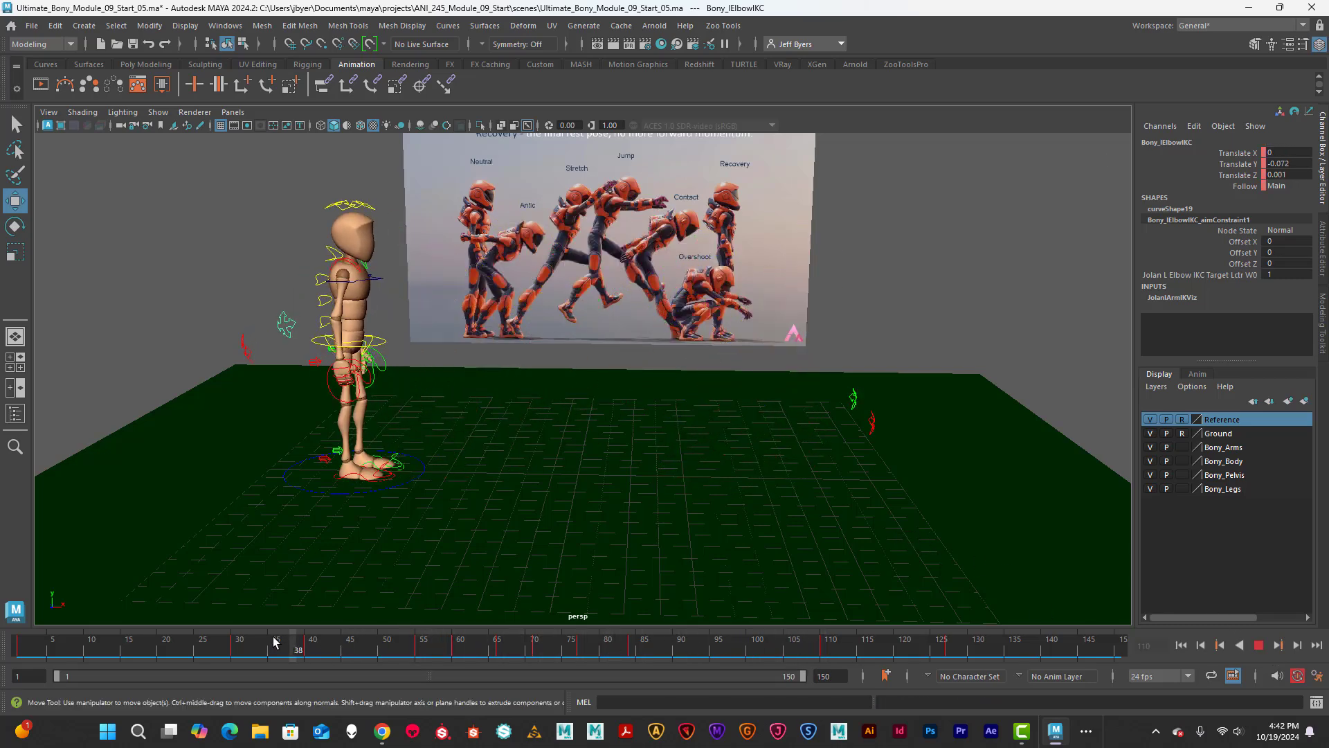
{"action": "left_click_drag", "start_coordinate": [23, 622], "coordinate": [30, 644]}
Hide the Reference display layer and frame the character and ground in the perspective view
{"action": "left_click_drag", "start_coordinate": [712, 434], "coordinate": [623, 450], "text": "alt"}
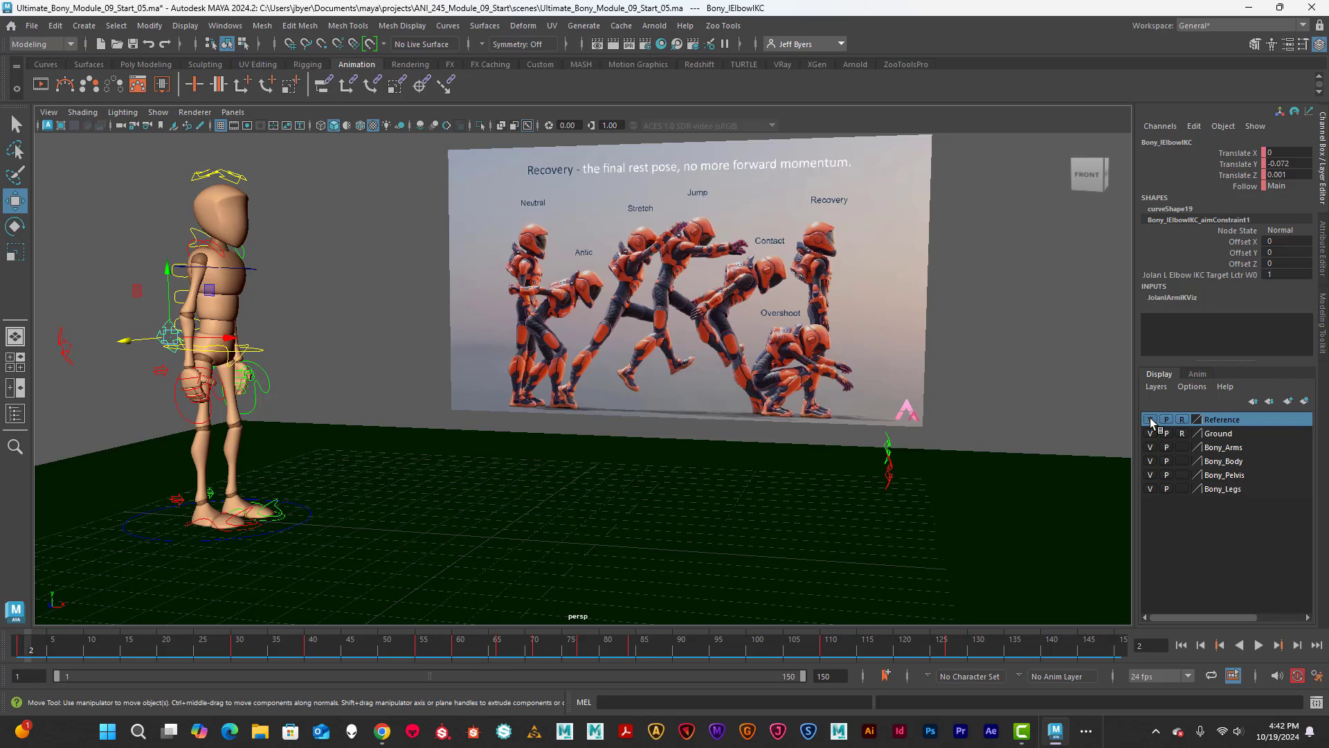
{"action": "left_click", "coordinate": [1149, 420]}
{"action": "left_click_drag", "start_coordinate": [662, 356], "coordinate": [742, 445], "text": "alt"}
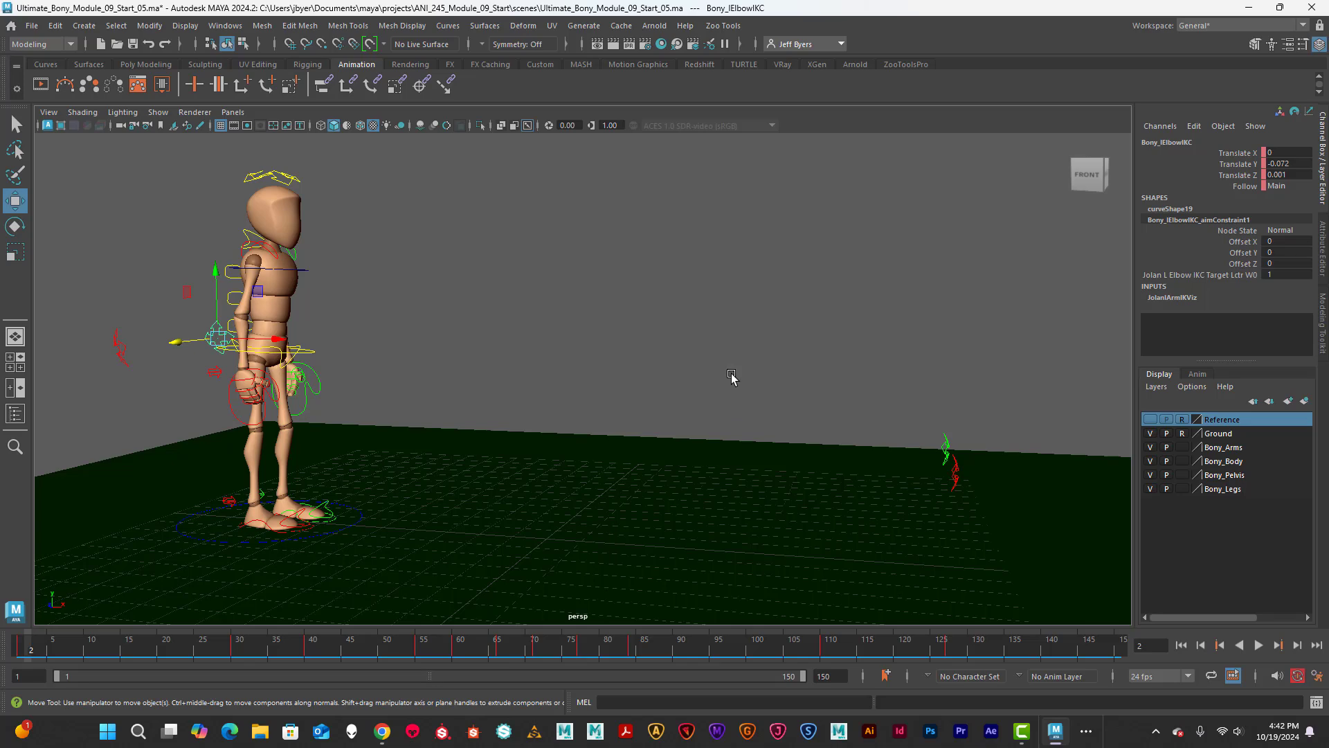
{"action": "left_click_drag", "start_coordinate": [652, 388], "coordinate": [564, 347], "text": "alt"}
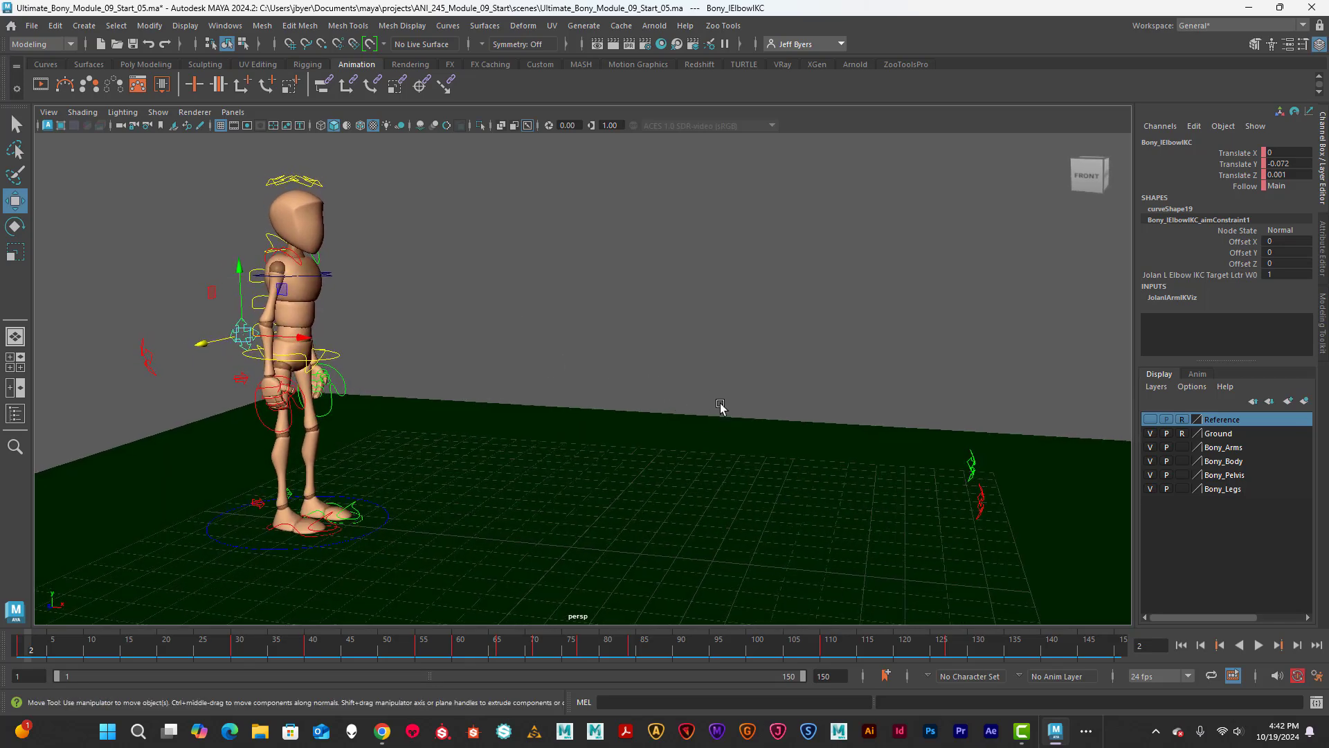
{"action": "middle_click_drag", "start_coordinate": [724, 422], "coordinate": [736, 394], "text": "alt"}
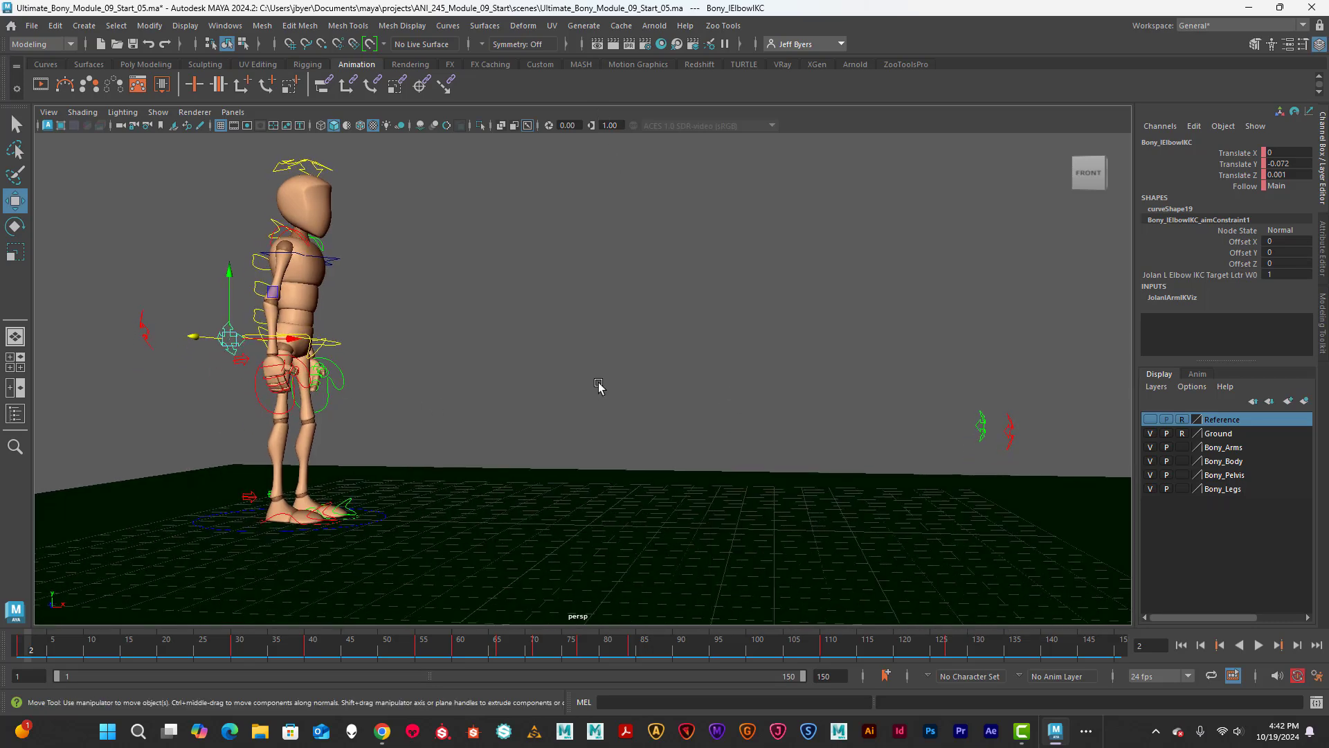
{"action": "middle_click_drag", "start_coordinate": [599, 385], "coordinate": [614, 388], "text": "alt"}
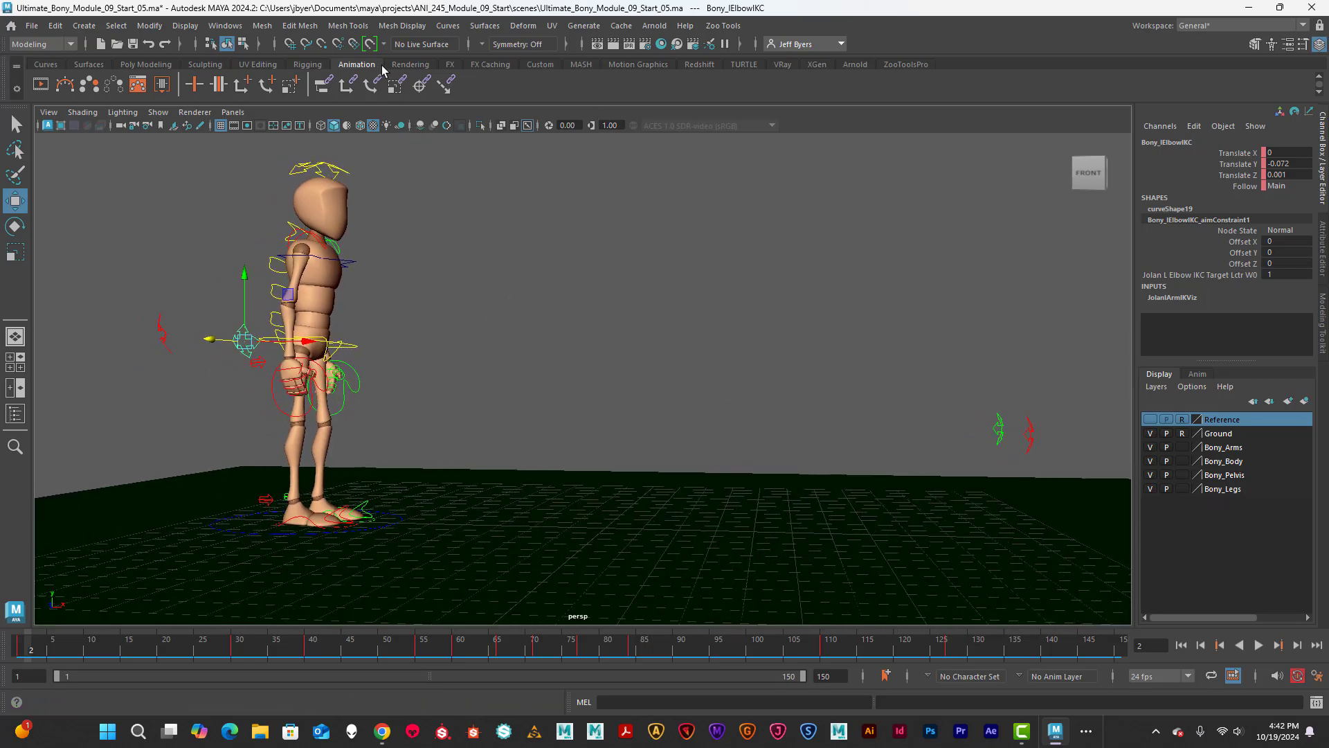
Switch to two stacked panes and frame the full character in the lower front view
{"action": "left_click", "coordinate": [234, 113]}
{"action": "mouse_move", "coordinate": [290, 157]}
{"action": "mouse_move", "coordinate": [270, 202]}
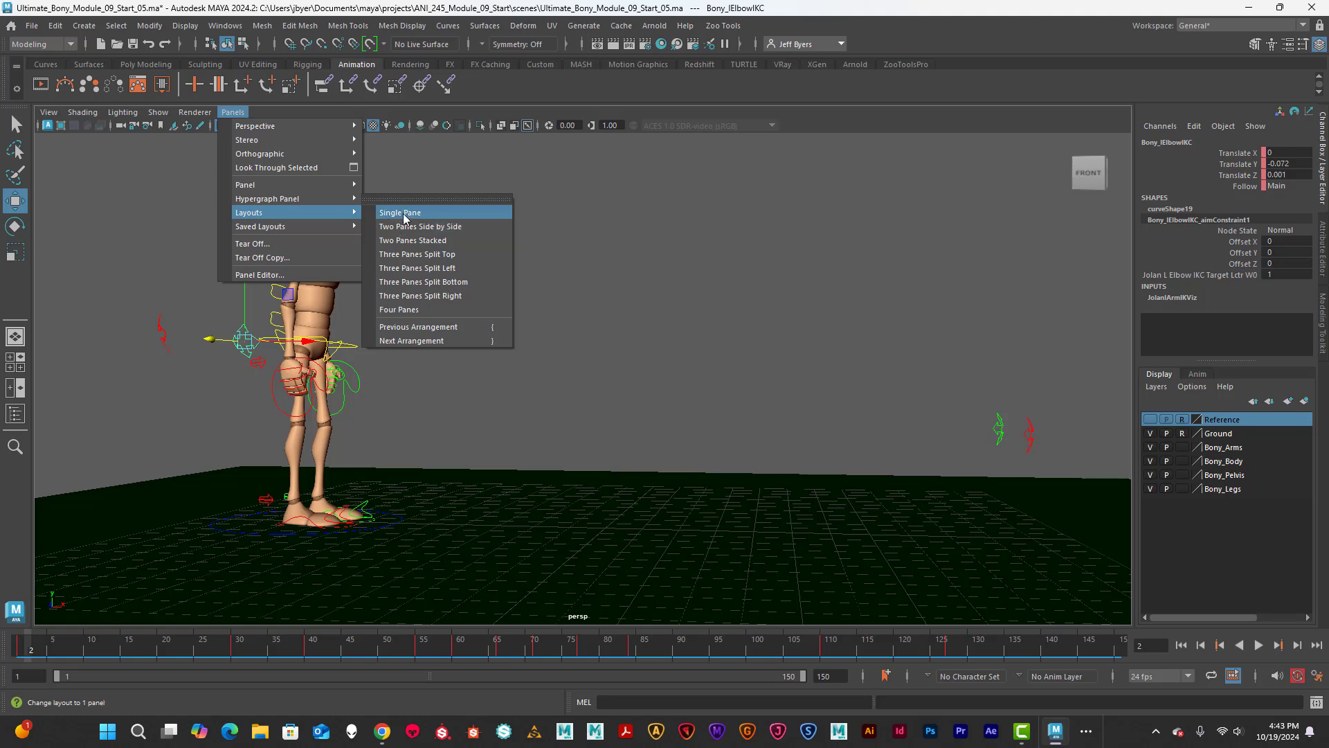
{"action": "left_click", "coordinate": [409, 241]}
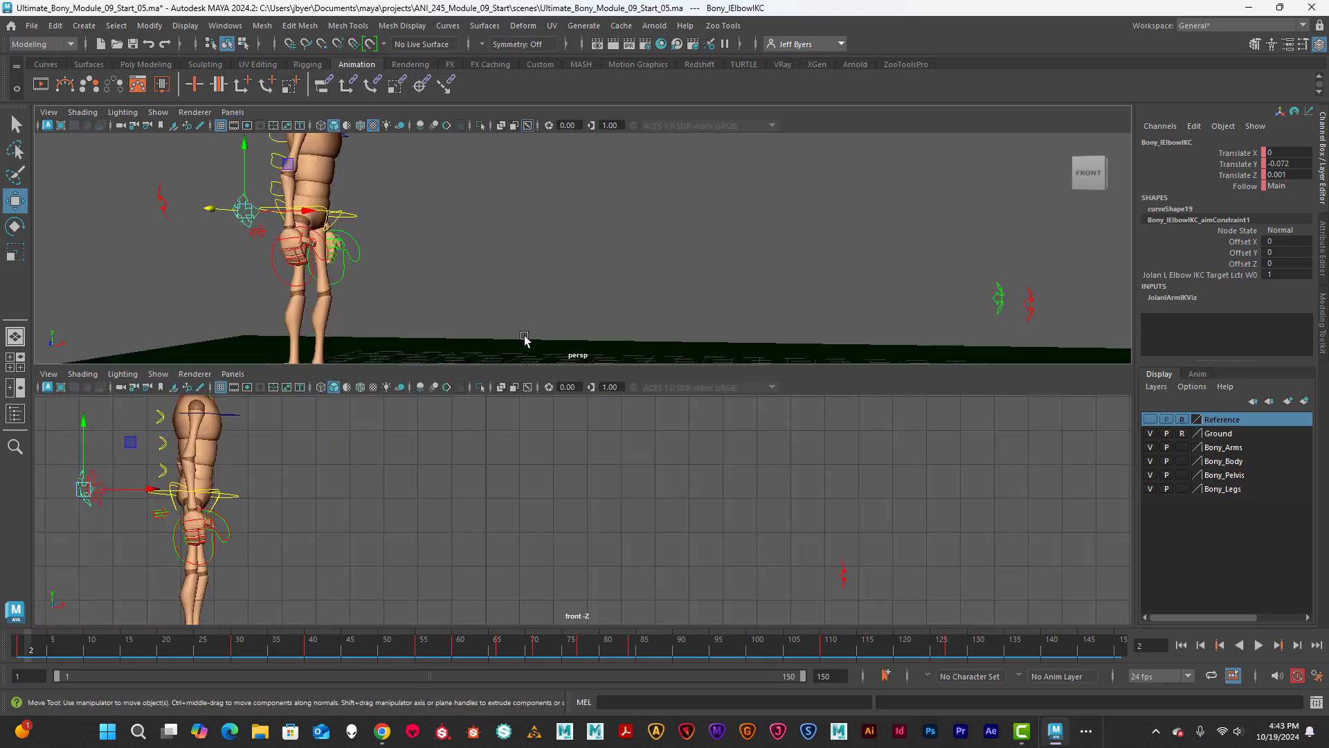
{"action": "scroll", "coordinate": [572, 444], "scroll_direction": "down", "scroll_amount": 2}
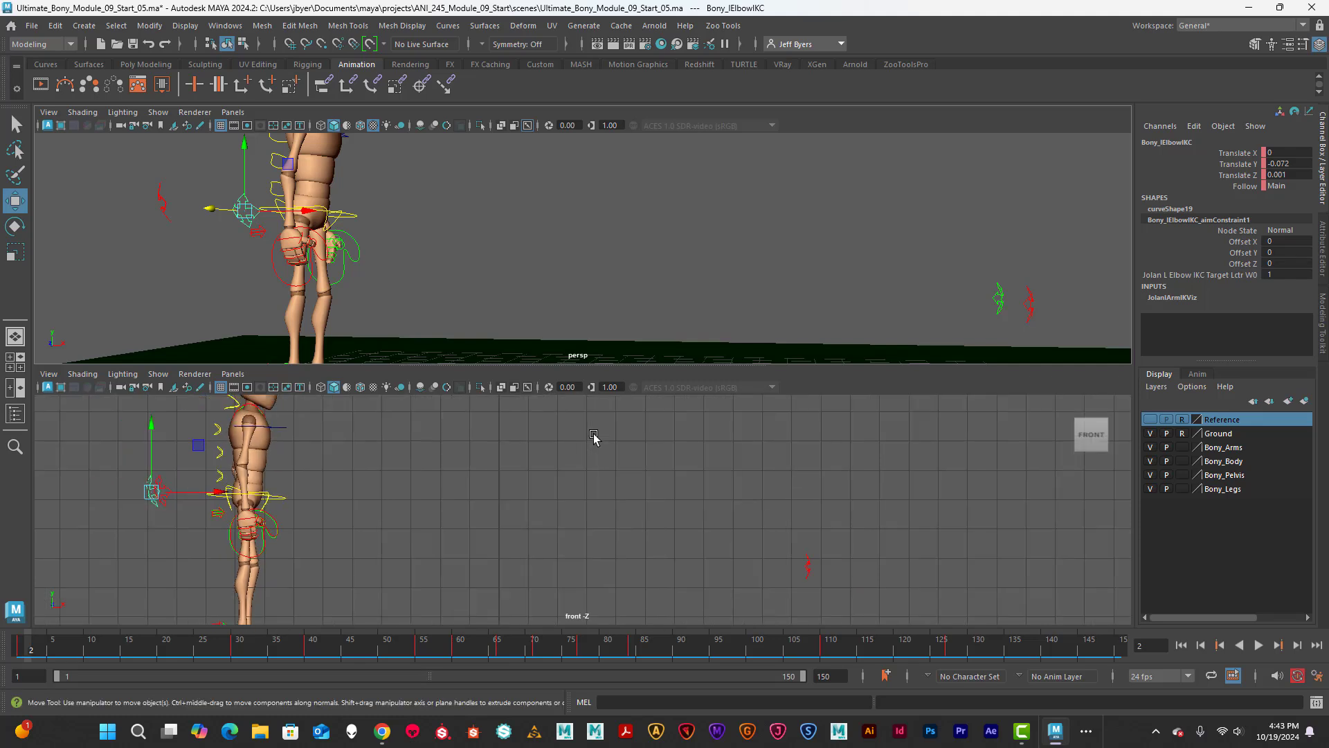
{"action": "middle_click_drag", "start_coordinate": [593, 436], "coordinate": [619, 465], "text": "alt"}
{"action": "scroll", "coordinate": [620, 464], "scroll_direction": "down", "scroll_amount": 5}
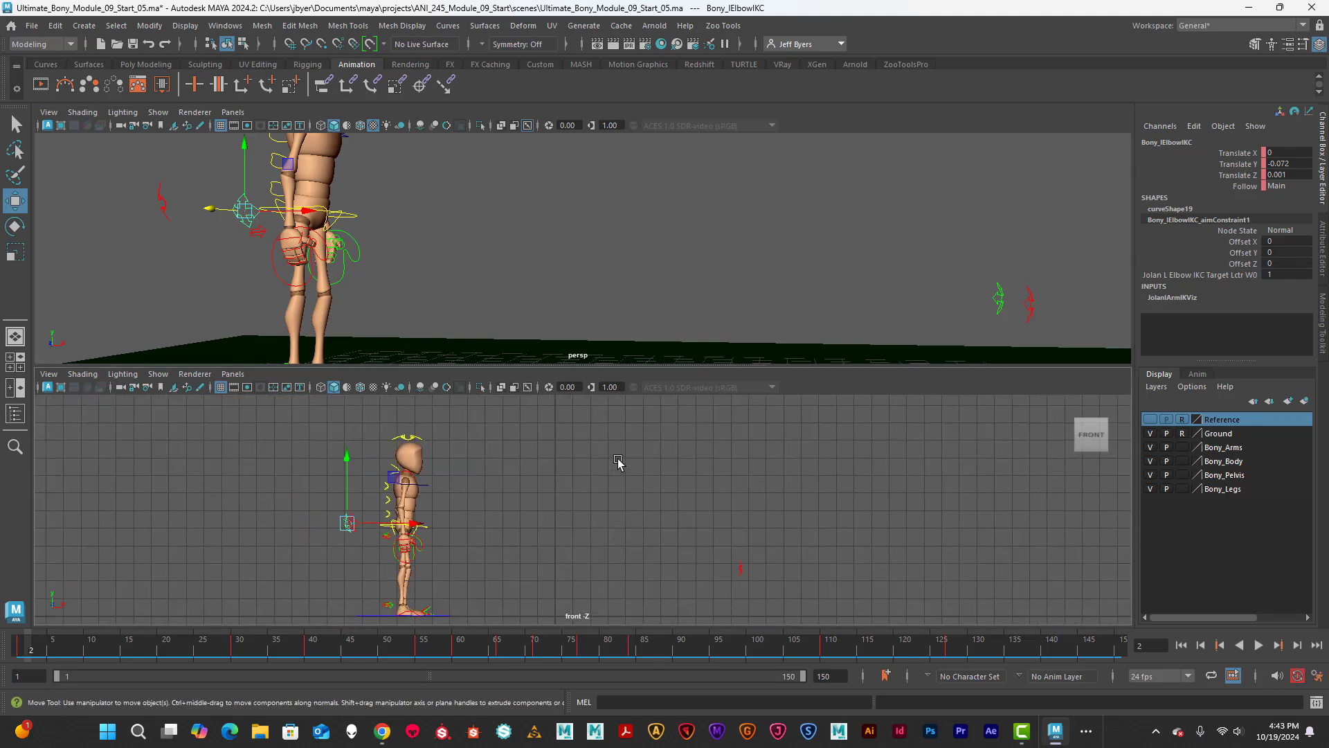
Replace the front view in the lower pane with the Graph Editor
{"action": "left_click", "coordinate": [235, 375]}
{"action": "mouse_move", "coordinate": [253, 388]}
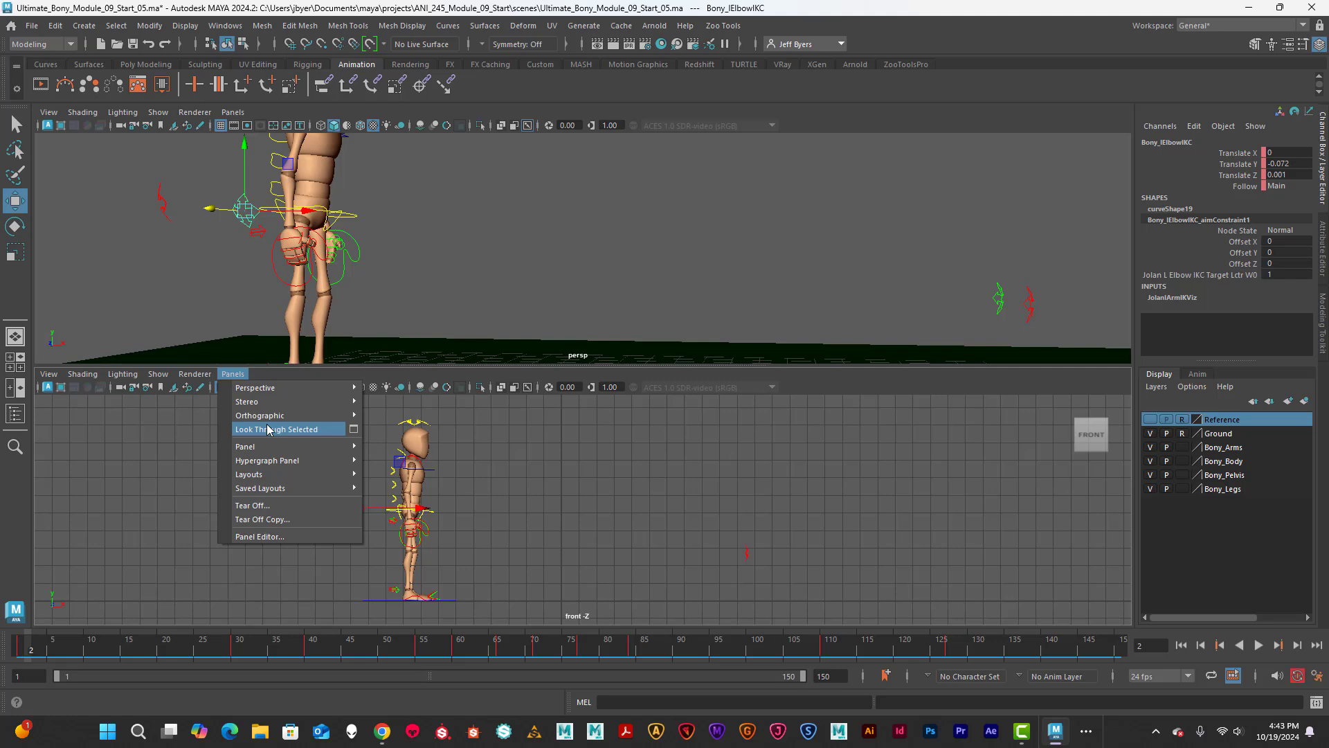
{"action": "mouse_move", "coordinate": [271, 462]}
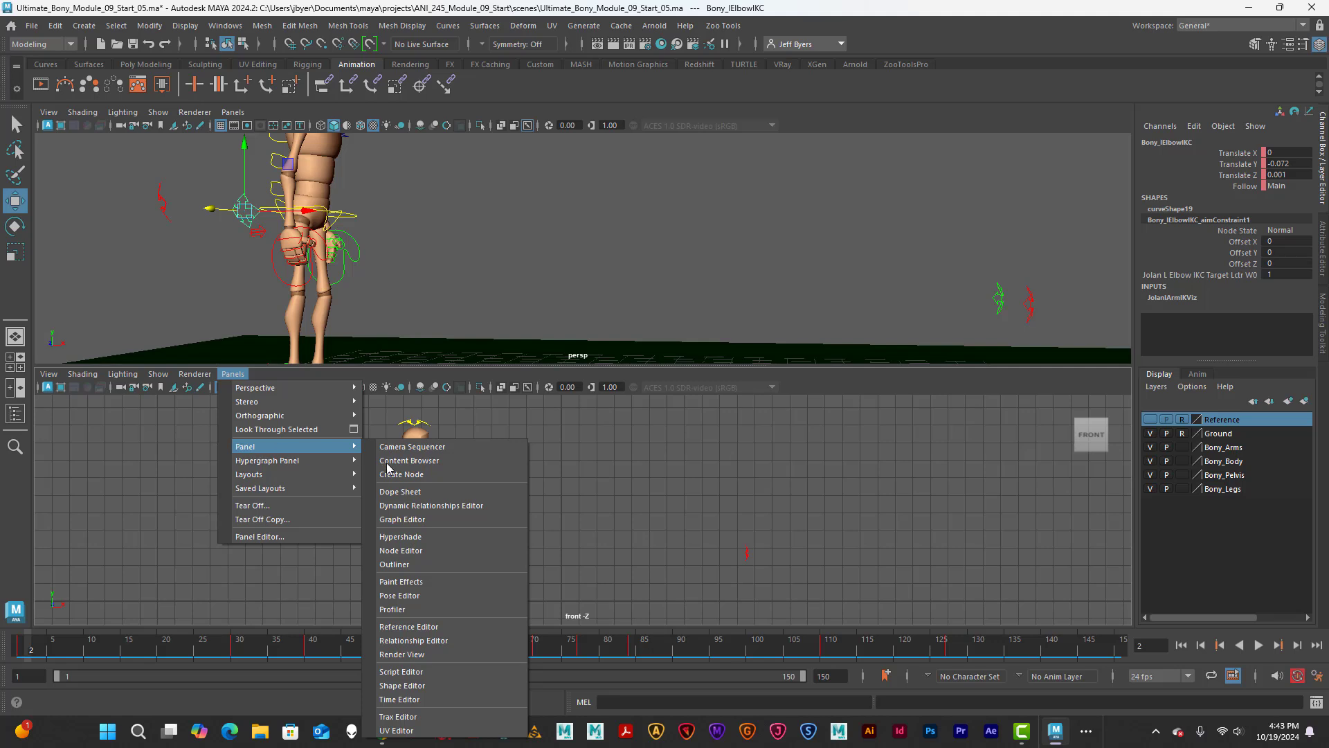
{"action": "left_click", "coordinate": [417, 521]}
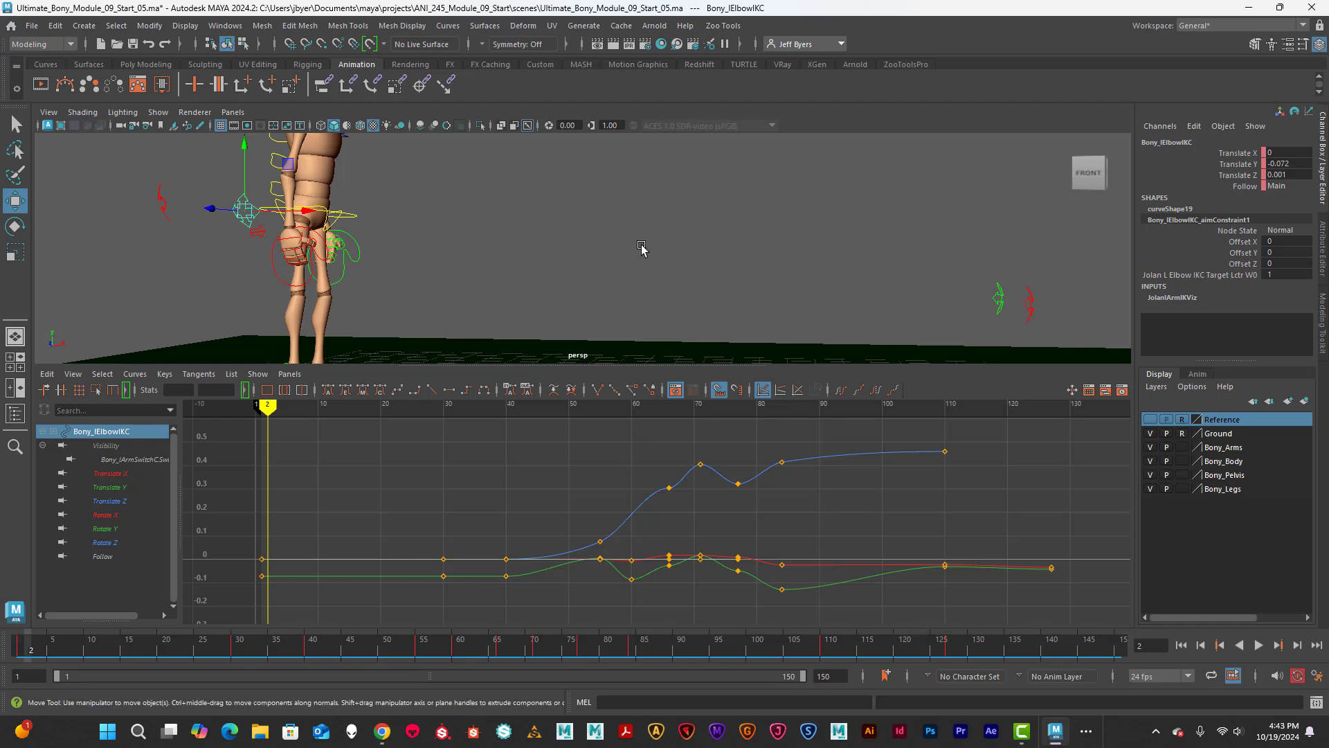
Select the Bony_ROOTC control at the pelvis and its Rotate X key at frame 77 on the curve
{"action": "mouse_move", "coordinate": [640, 258]}
{"action": "left_mouse_down", "text": "alt"}
{"action": "mouse_move", "coordinate": [644, 282]}
{"action": "mouse_move", "coordinate": [626, 273]}
{"action": "left_mouse_up", "text": "alt"}
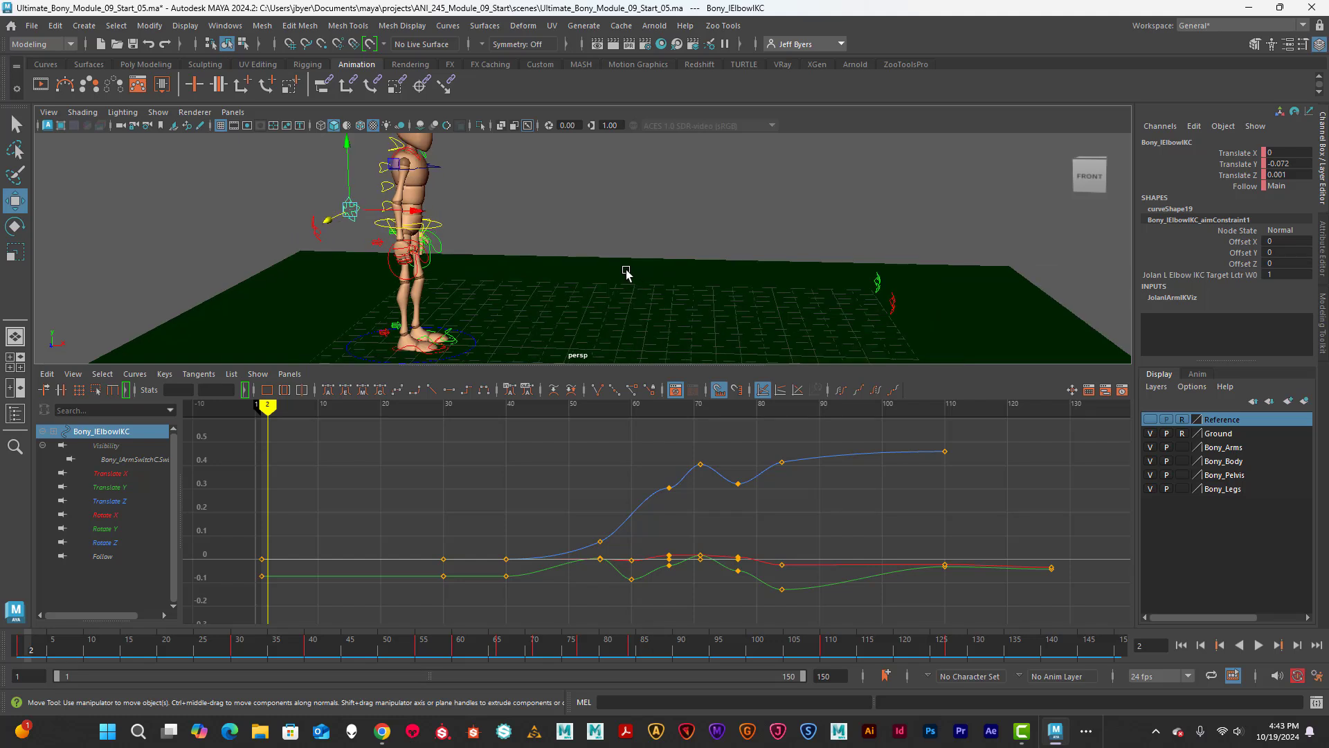
{"action": "left_click", "coordinate": [434, 229]}
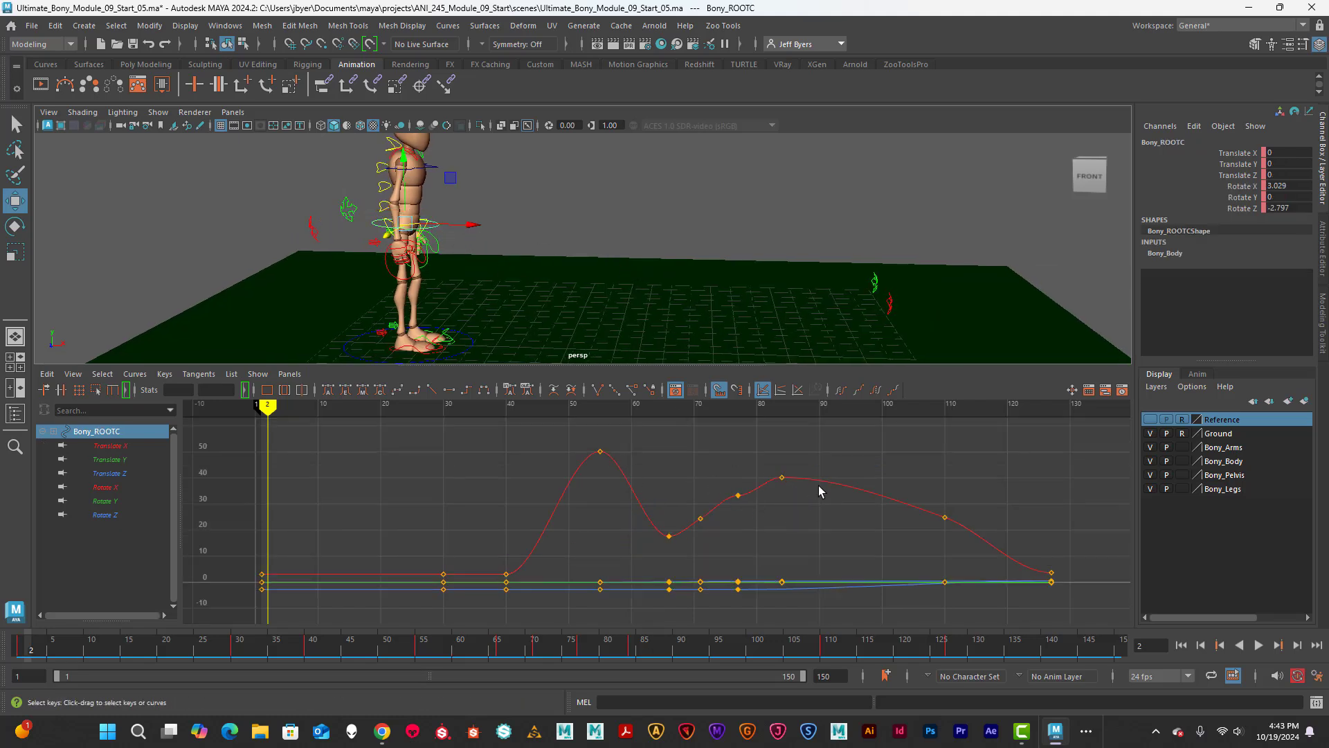
{"action": "middle_click_drag", "start_coordinate": [819, 490], "coordinate": [786, 492], "text": "alt"}
{"action": "left_click_drag", "start_coordinate": [743, 521], "coordinate": [745, 519]}
{"action": "middle_click_drag", "start_coordinate": [751, 509], "coordinate": [742, 504], "text": "alt"}
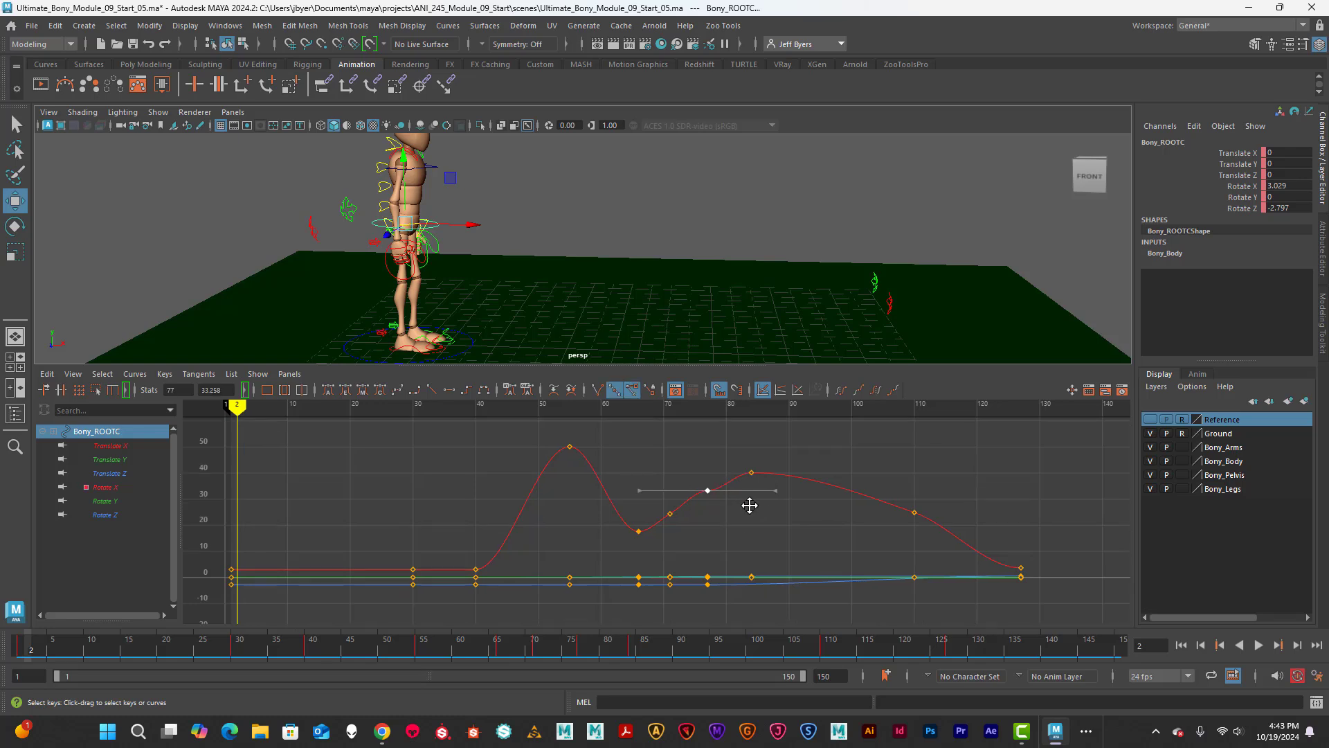
Examine the Bony_ROOTC Rotate X curve around frames 55 to 110 and play the animation alongside it
{"action": "scroll", "coordinate": [765, 508], "scroll_direction": "down", "scroll_amount": 2}
{"action": "scroll", "coordinate": [767, 509], "scroll_direction": "up", "scroll_amount": 5}
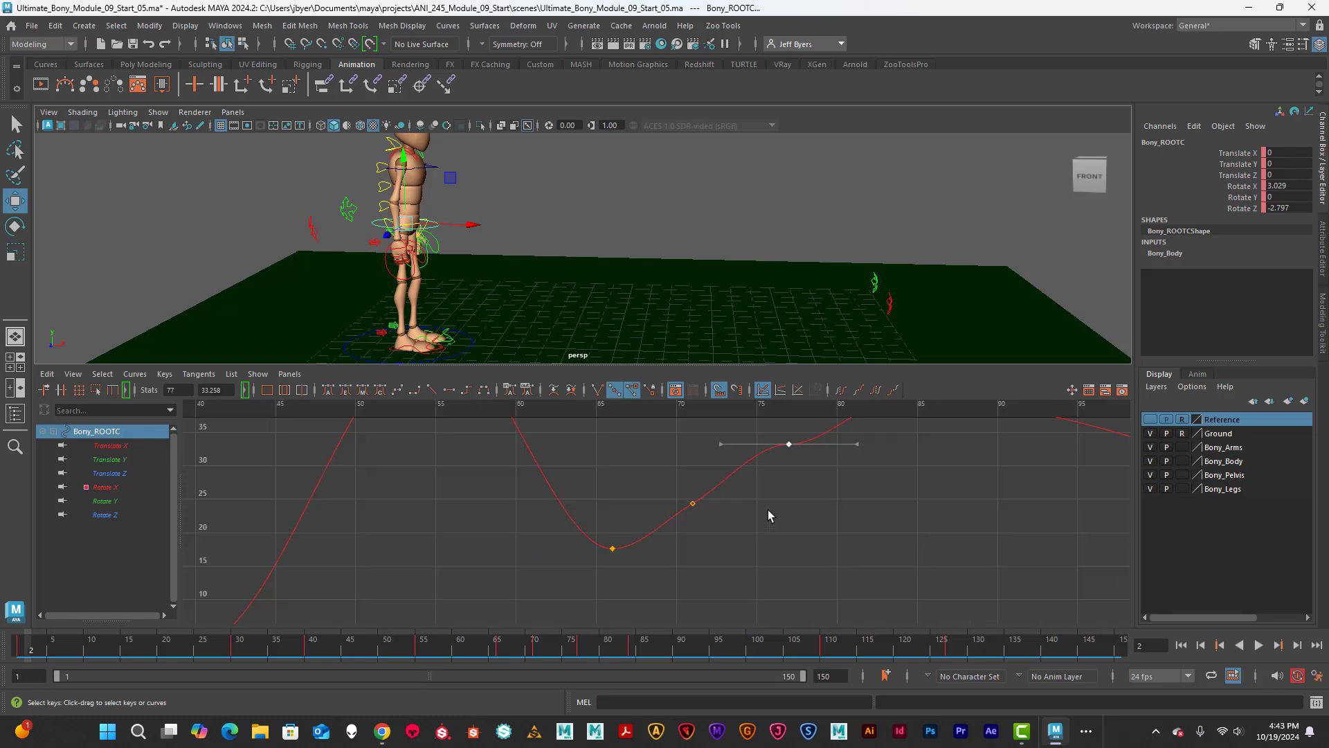
{"action": "scroll", "coordinate": [770, 510], "scroll_direction": "down", "scroll_amount": 1}
{"action": "middle_click_drag", "start_coordinate": [775, 504], "coordinate": [767, 551], "text": "alt"}
{"action": "mouse_move", "coordinate": [804, 549]}
{"action": "right_mouse_down", "text": "alt"}
{"action": "mouse_move", "coordinate": [762, 543]}
{"action": "mouse_move", "coordinate": [792, 546]}
{"action": "right_mouse_up", "text": "alt"}
{"action": "middle_click_drag", "start_coordinate": [776, 534], "coordinate": [780, 529], "text": "alt"}
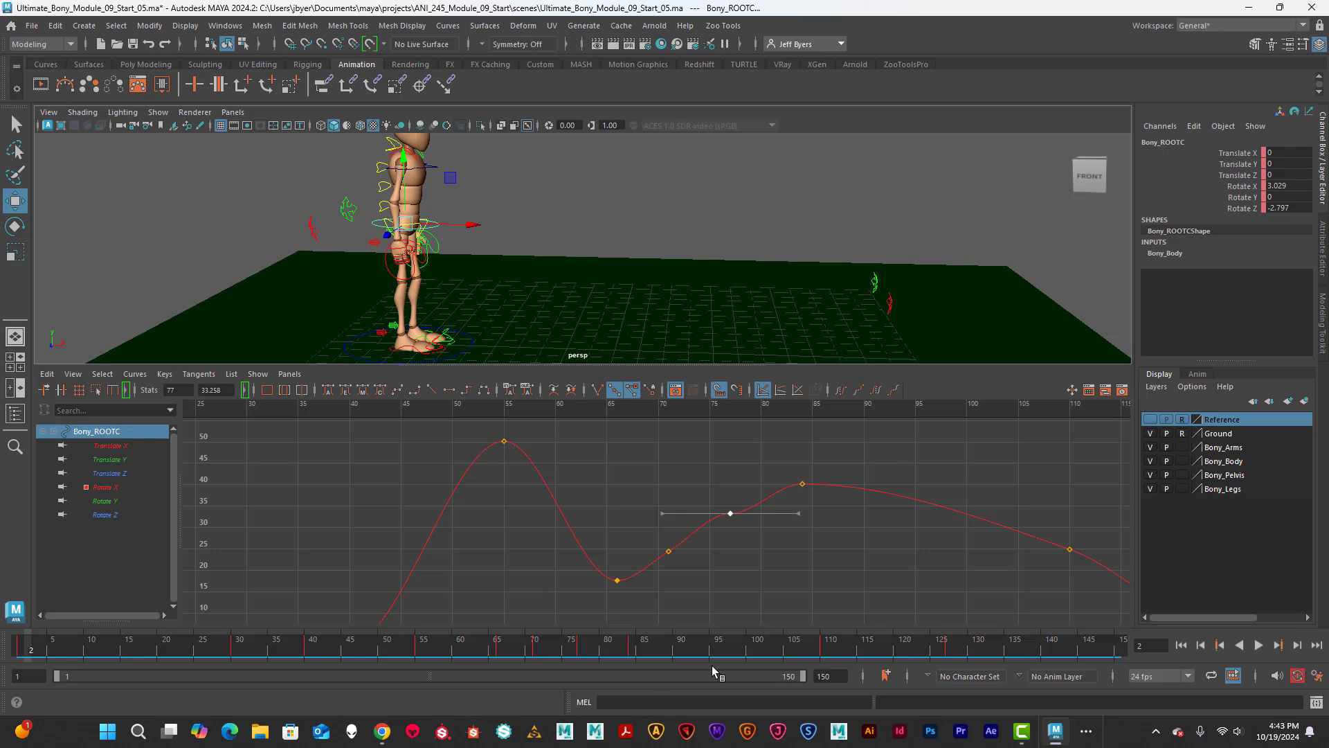
{"action": "left_click", "coordinate": [1259, 644]}
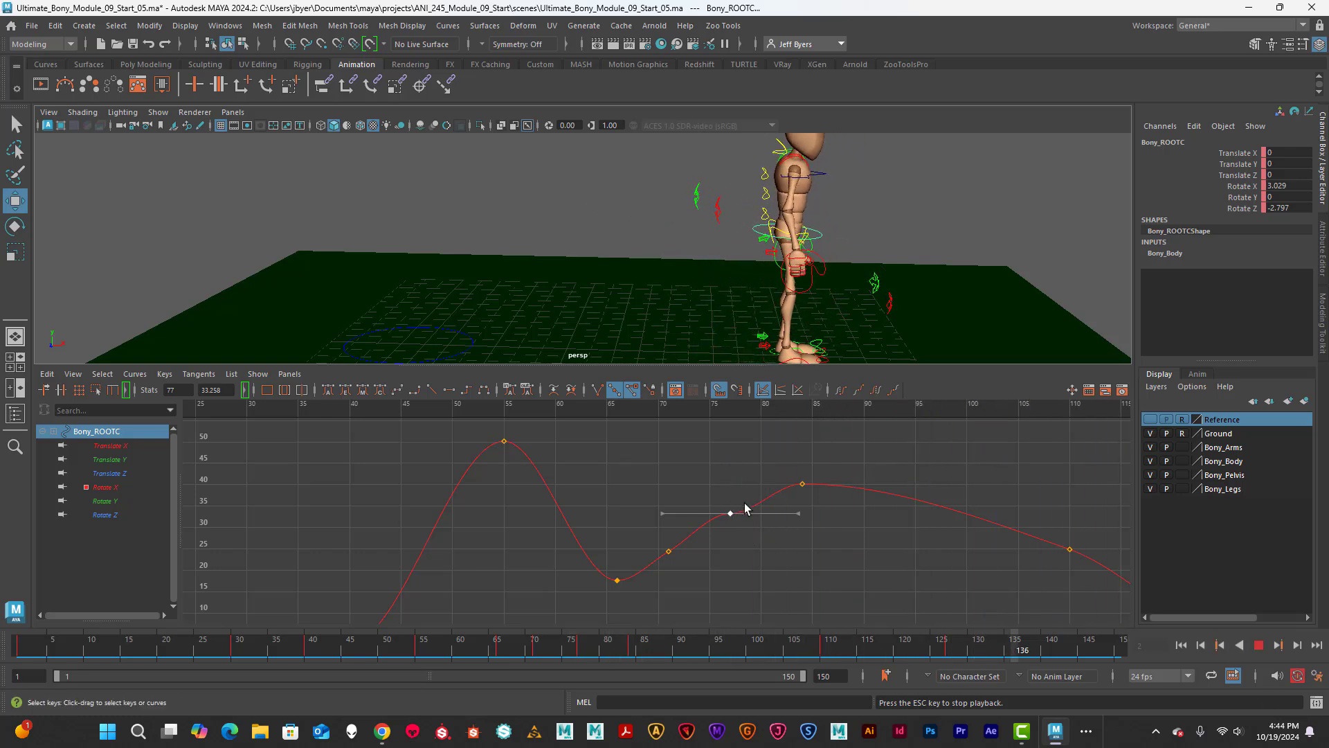
Play the animation and scrub from frame 47 to frame 75 to compare the motion with the Rotate X curve
{"action": "left_click", "coordinate": [729, 468]}
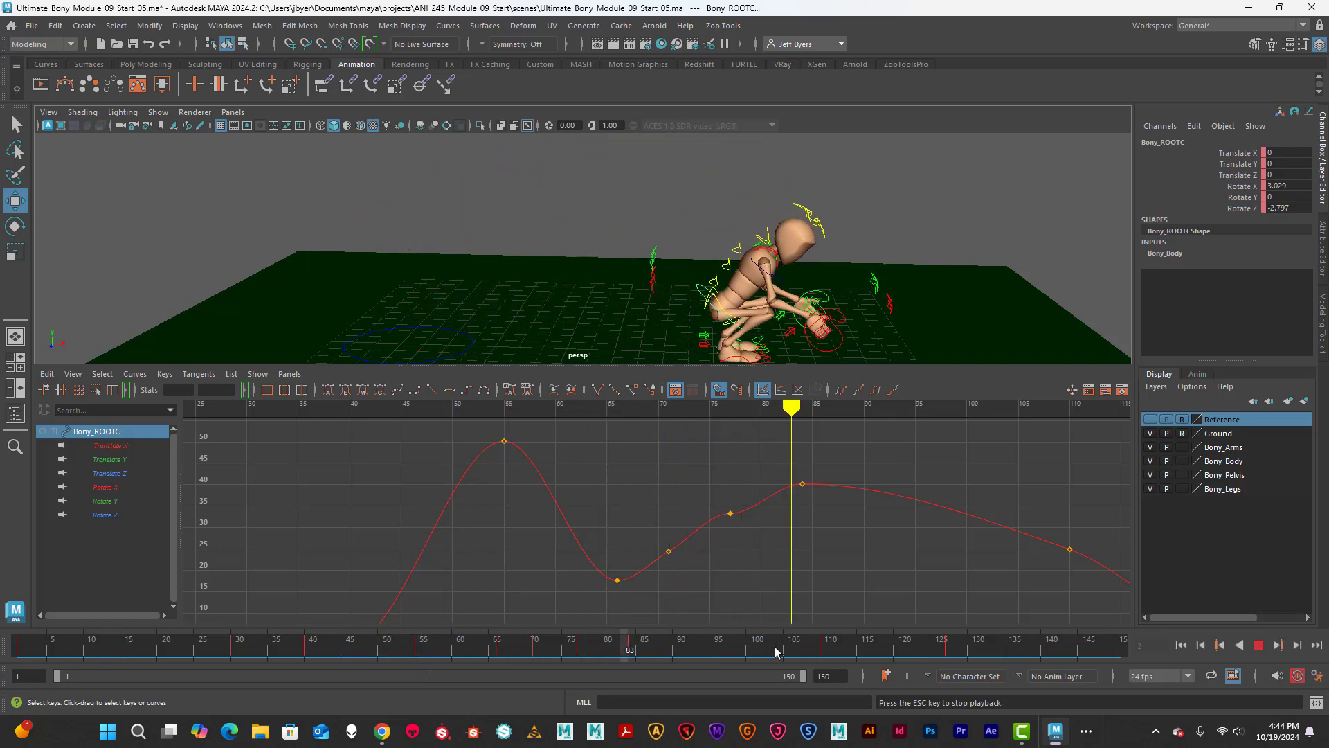
{"action": "left_click", "coordinate": [1259, 648]}
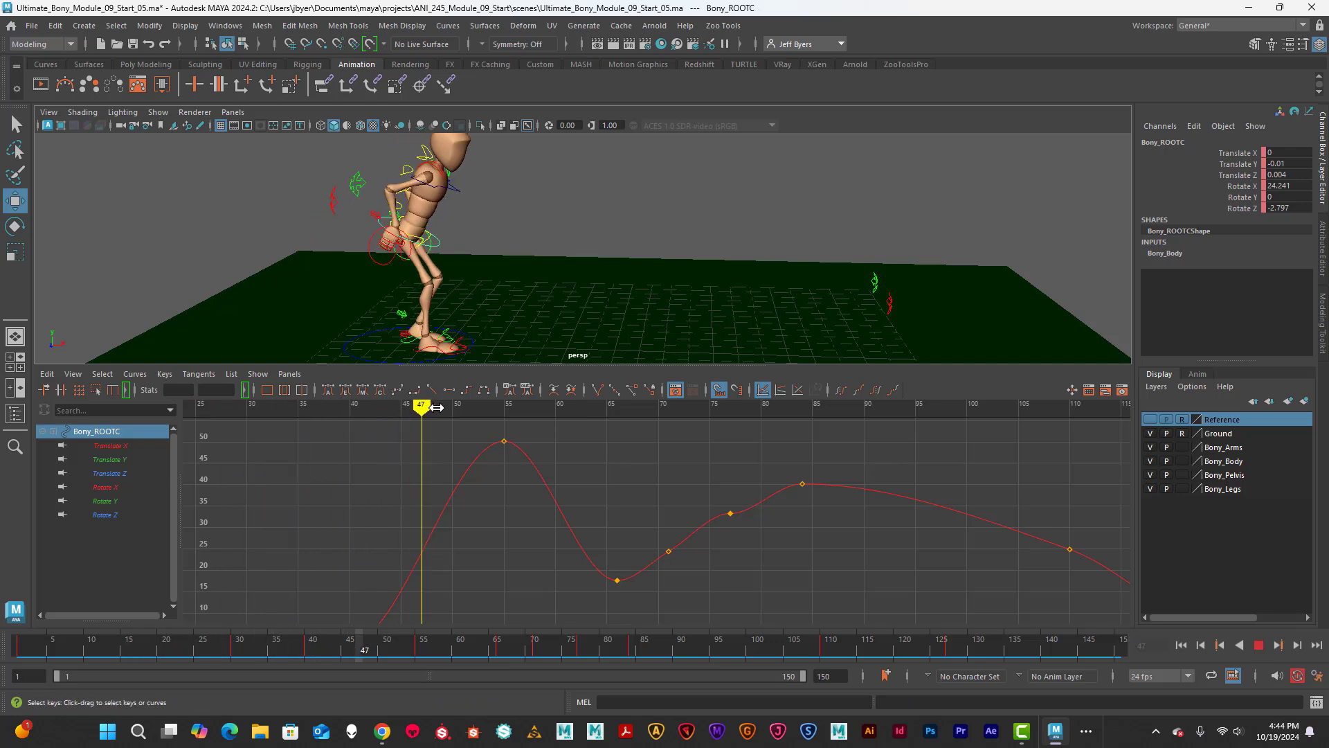
{"action": "mouse_move", "coordinate": [431, 402]}
{"action": "left_mouse_down"}
{"action": "mouse_move", "coordinate": [756, 443]}
{"action": "mouse_move", "coordinate": [711, 449]}
{"action": "left_mouse_up"}
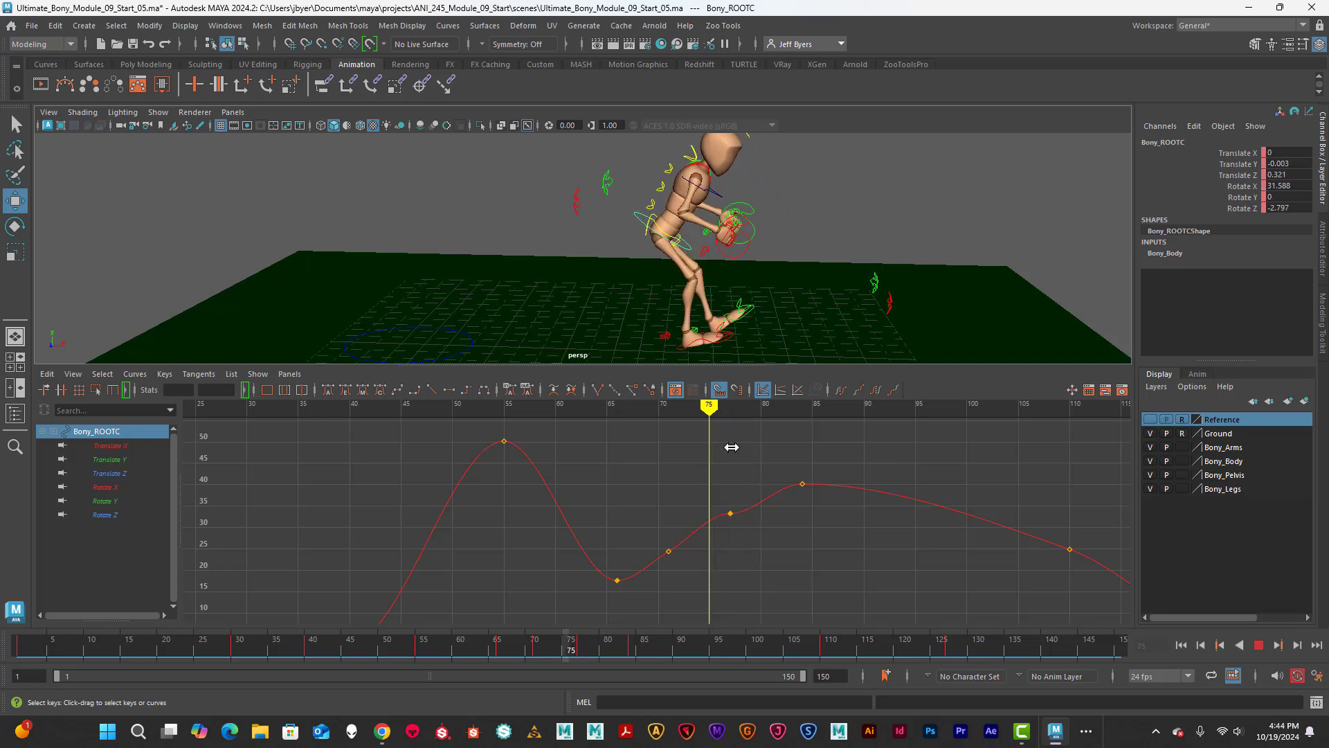
Display the Translate Y curve of Bony_ROOTC and move the current time to frame 65
{"action": "left_click", "coordinate": [101, 475]}
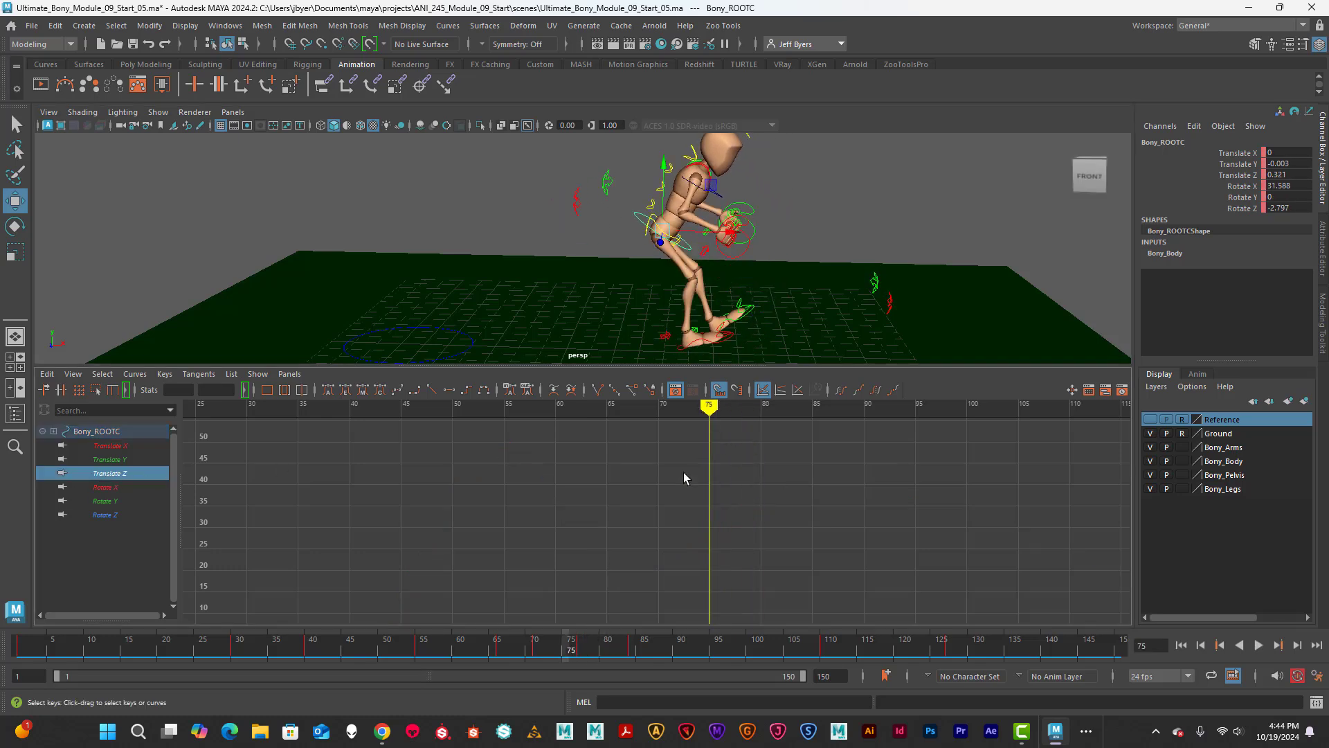
{"action": "left_click", "coordinate": [127, 459]}
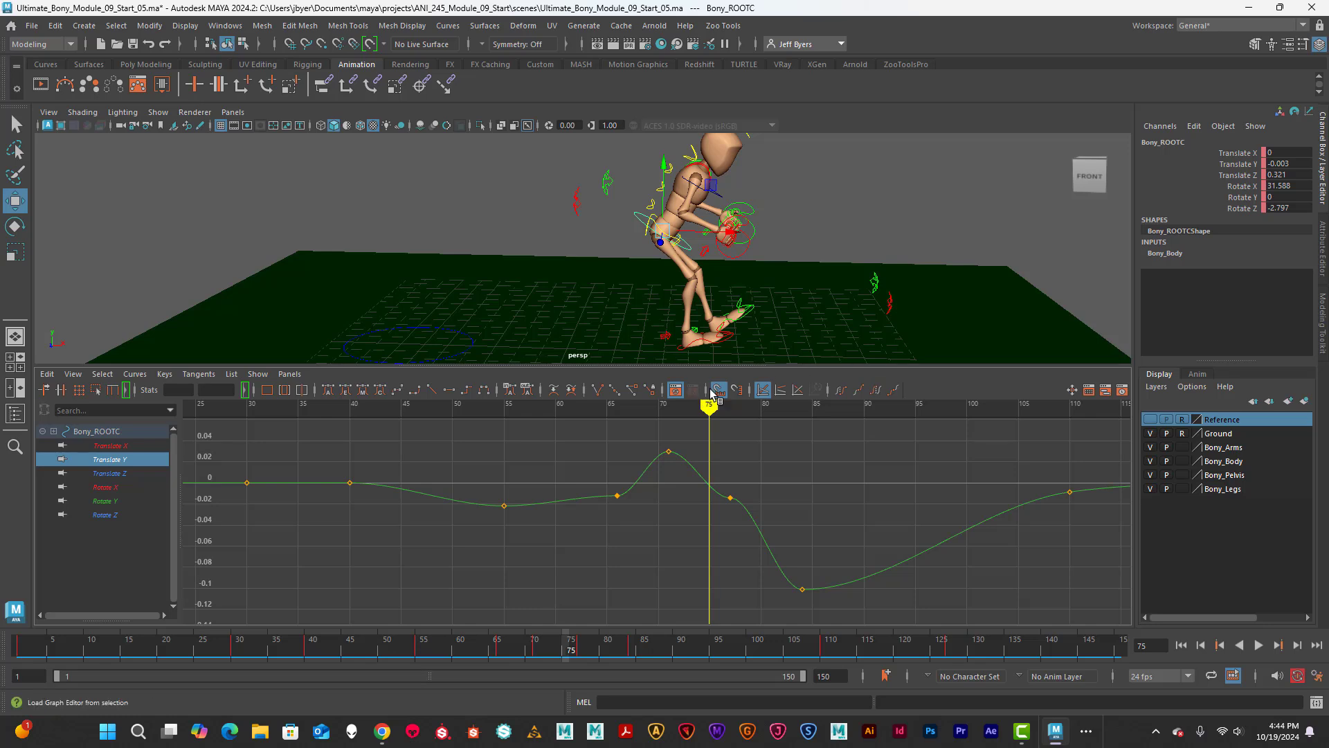
{"action": "mouse_move", "coordinate": [709, 407]}
{"action": "left_mouse_down"}
{"action": "mouse_move", "coordinate": [559, 406]}
{"action": "mouse_move", "coordinate": [722, 404]}
{"action": "mouse_move", "coordinate": [551, 404]}
{"action": "mouse_move", "coordinate": [679, 404]}
{"action": "mouse_move", "coordinate": [607, 407]}
{"action": "left_mouse_up"}
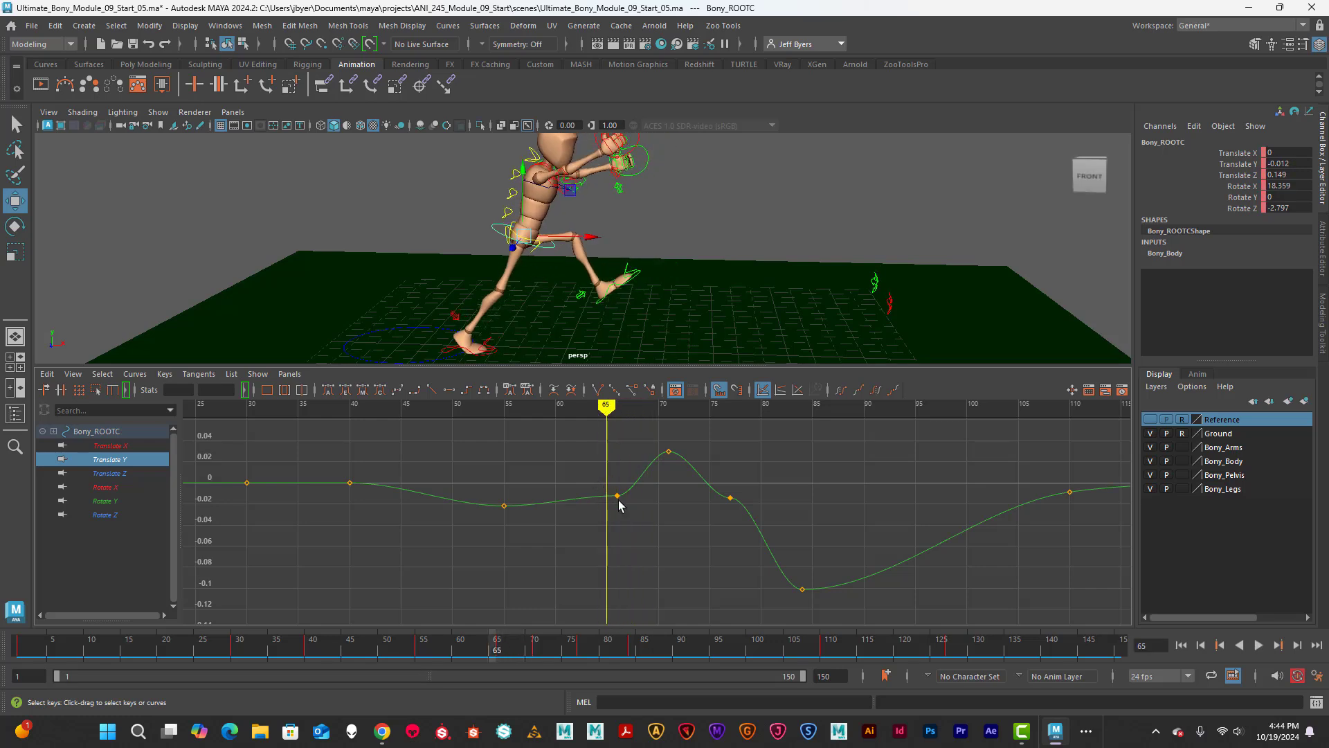
Slope the Translate Y tangent upward at the frame 66 key and downward at the frame 77 key
{"action": "left_click", "coordinate": [618, 496]}
{"action": "left_click_drag", "start_coordinate": [692, 493], "coordinate": [654, 471]}
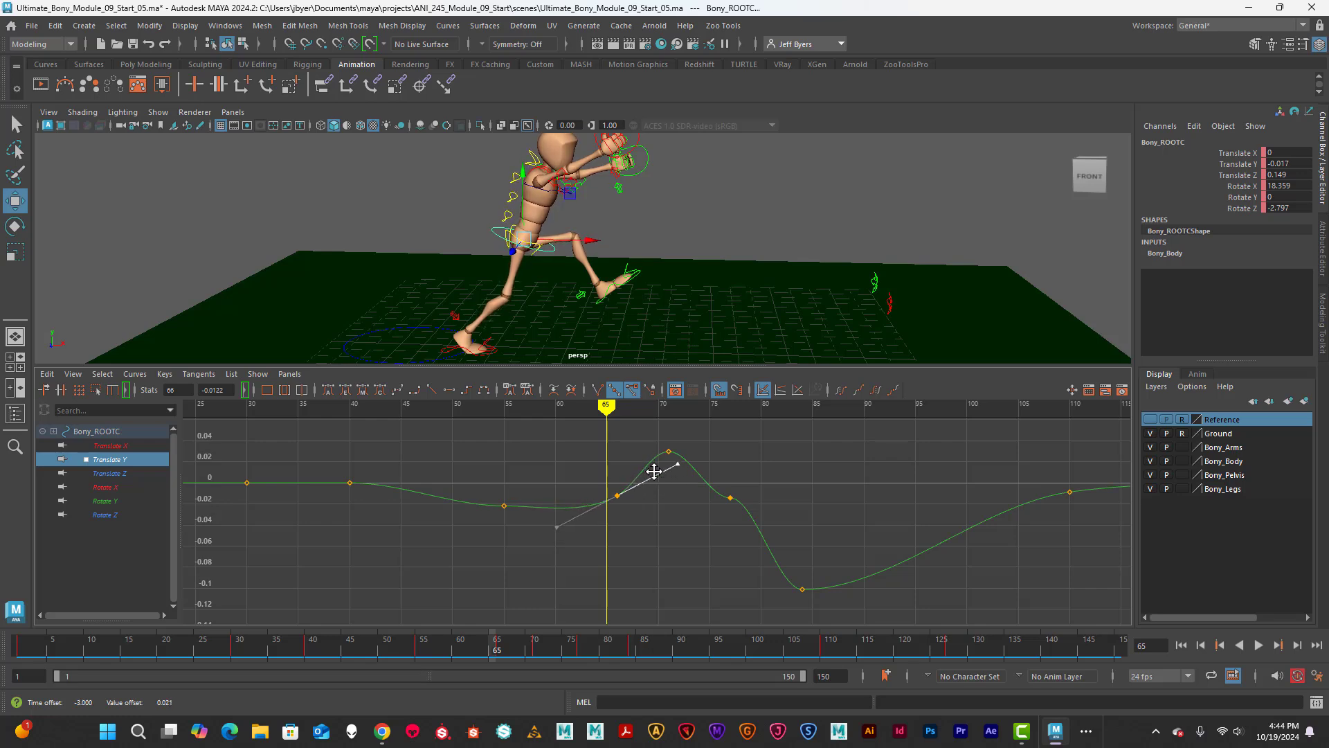
{"action": "left_click", "coordinate": [730, 497]}
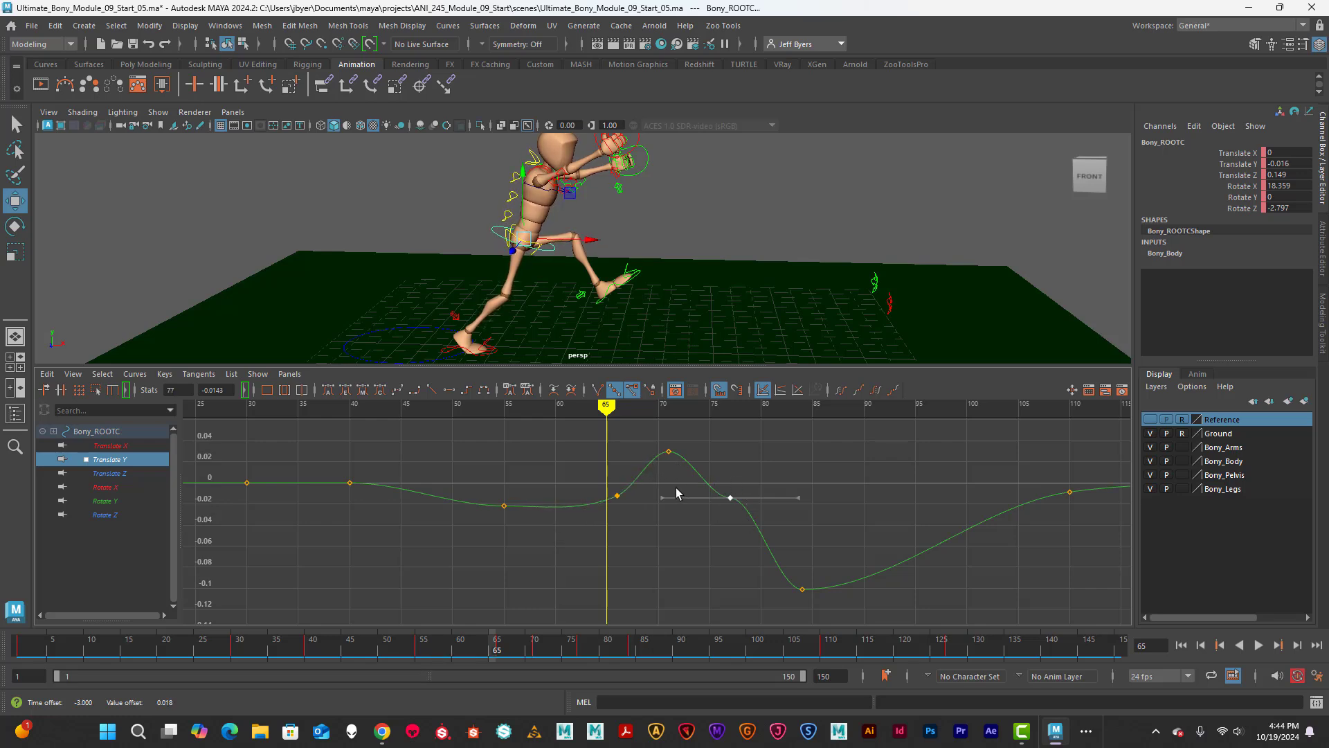
{"action": "middle_click_drag", "start_coordinate": [674, 485], "coordinate": [719, 483]}
Check the motion up to frame 71, steepen the frame 77 key's Translate Y tangent, and select the frame 71 peak key's tangent handle
{"action": "key", "text": "alt+v"}
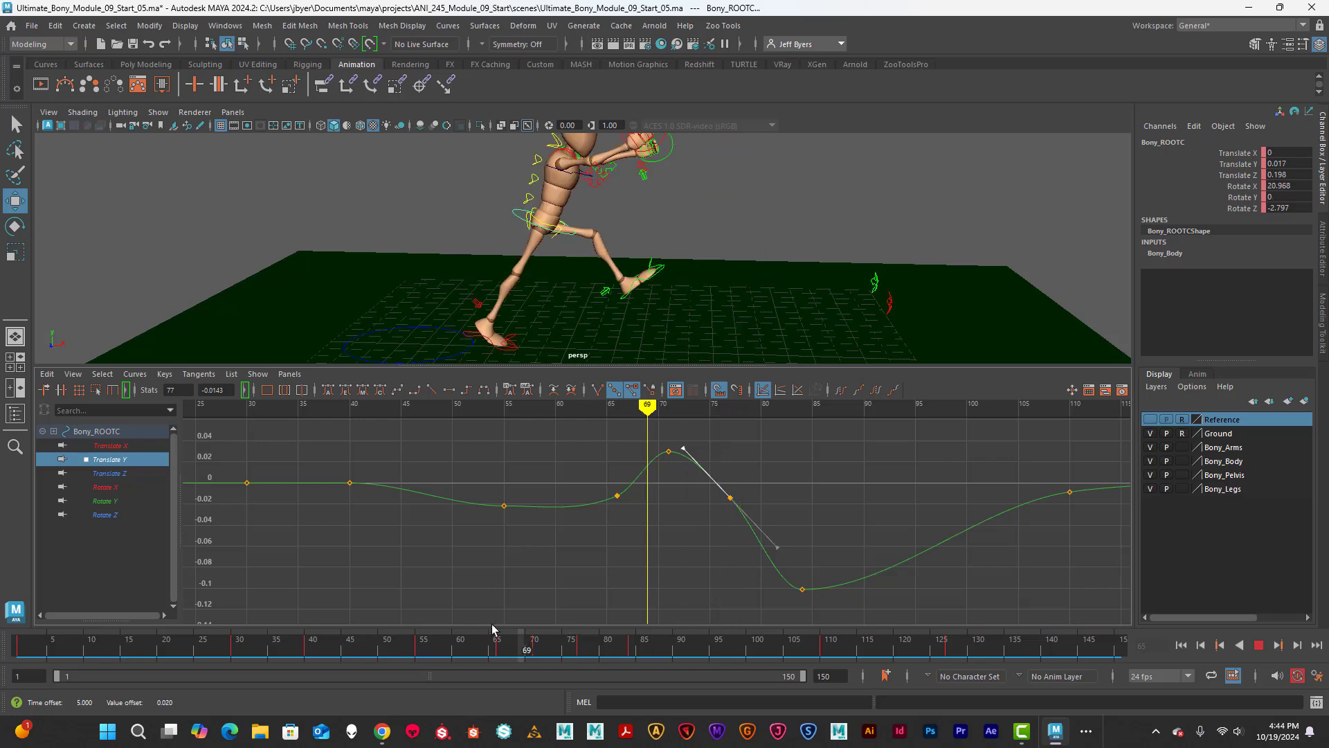
{"action": "left_click_drag", "start_coordinate": [498, 623], "coordinate": [537, 624]}
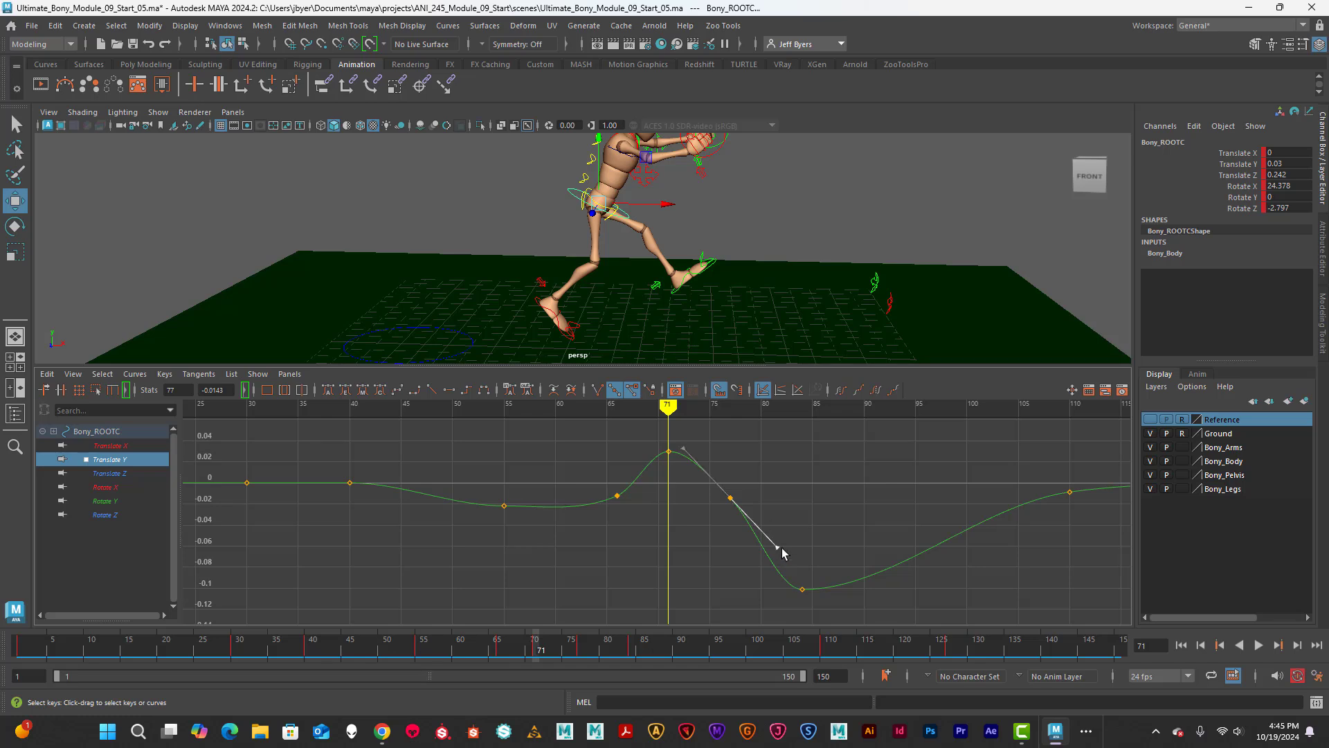
{"action": "left_click_drag", "start_coordinate": [777, 547], "coordinate": [772, 551]}
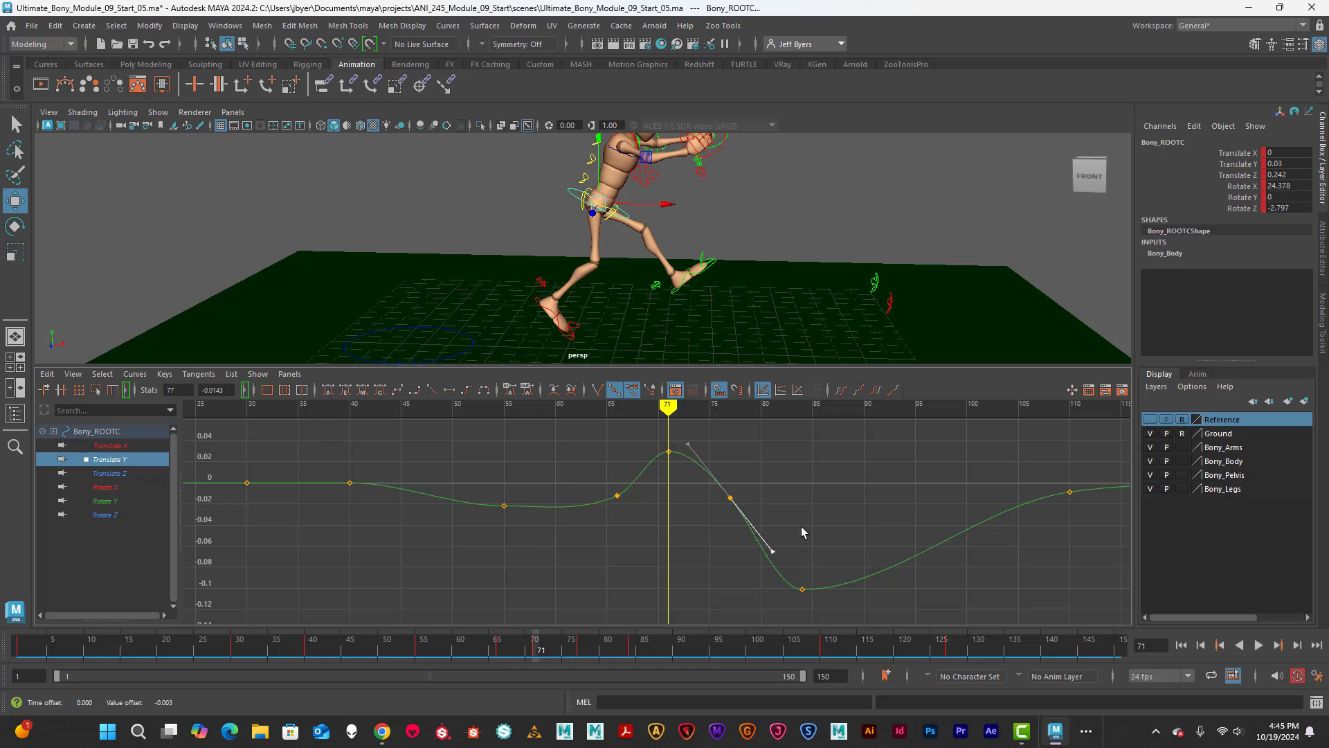
{"action": "left_click", "coordinate": [667, 454]}
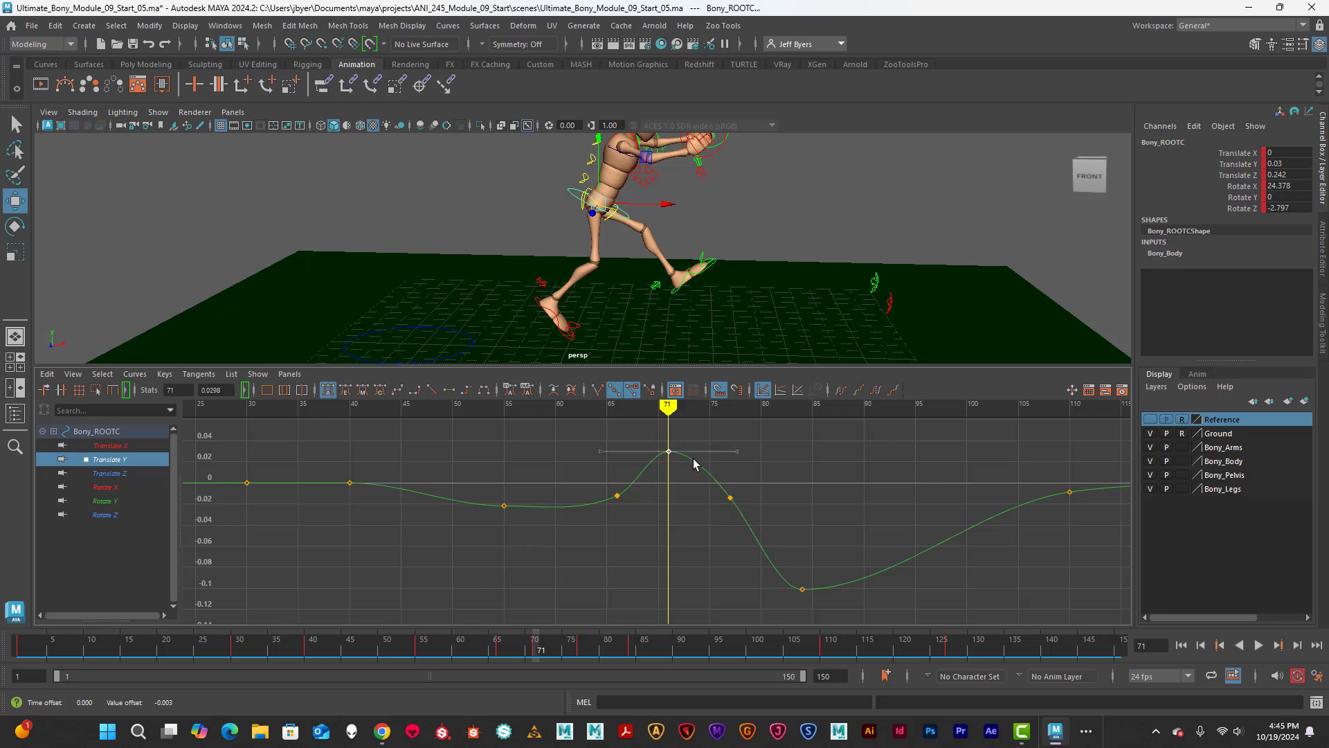
{"action": "left_click", "coordinate": [739, 450]}
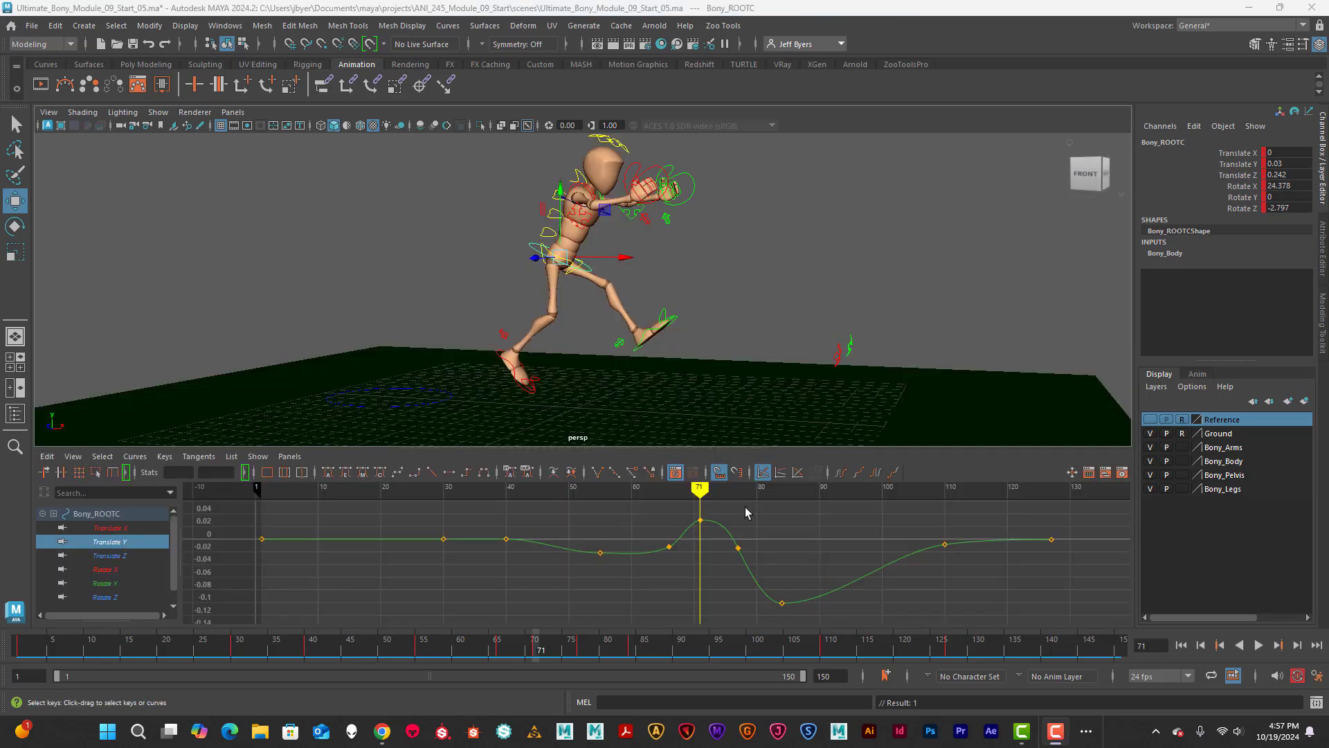
Convert the Translate Y curve to weighted tangents and lengthen the frame 71 key's handles to flatten the peak
{"action": "left_click_drag", "start_coordinate": [700, 490], "coordinate": [624, 490]}
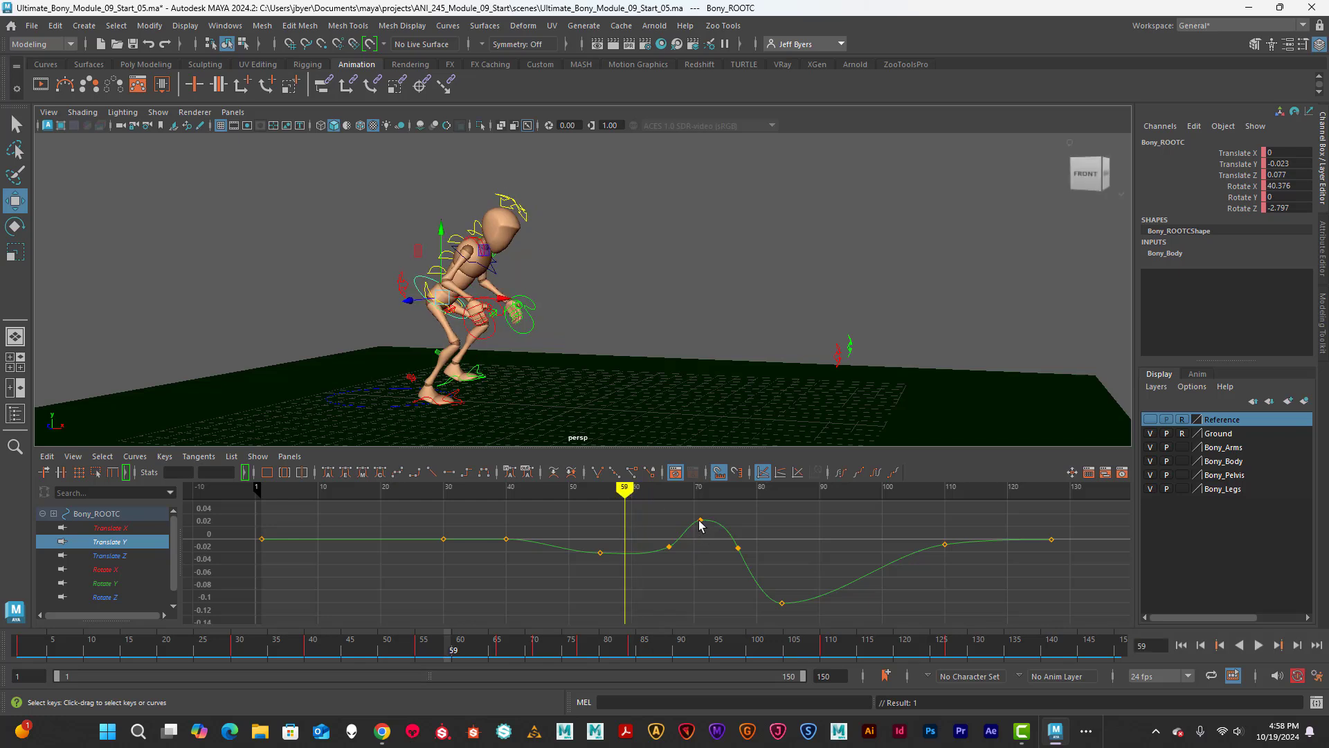
{"action": "left_click", "coordinate": [701, 520]}
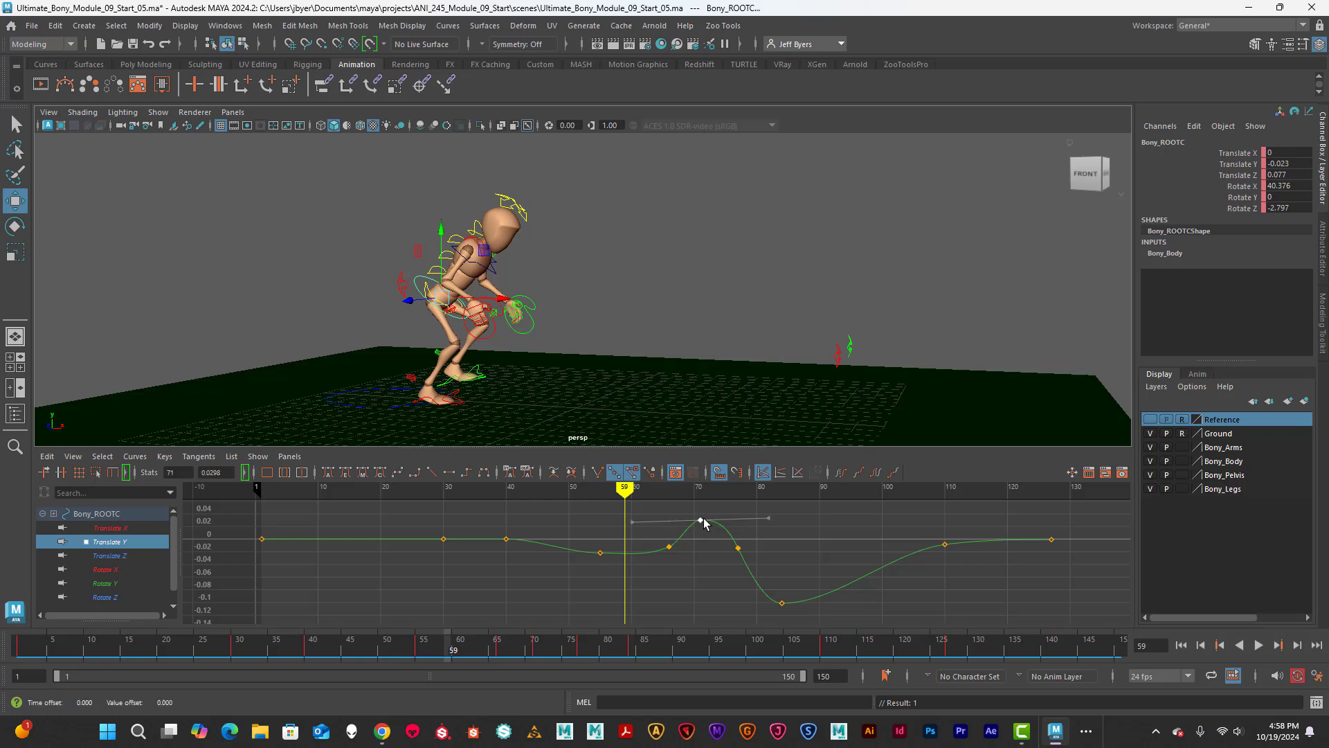
{"action": "right_click", "coordinate": [700, 524]}
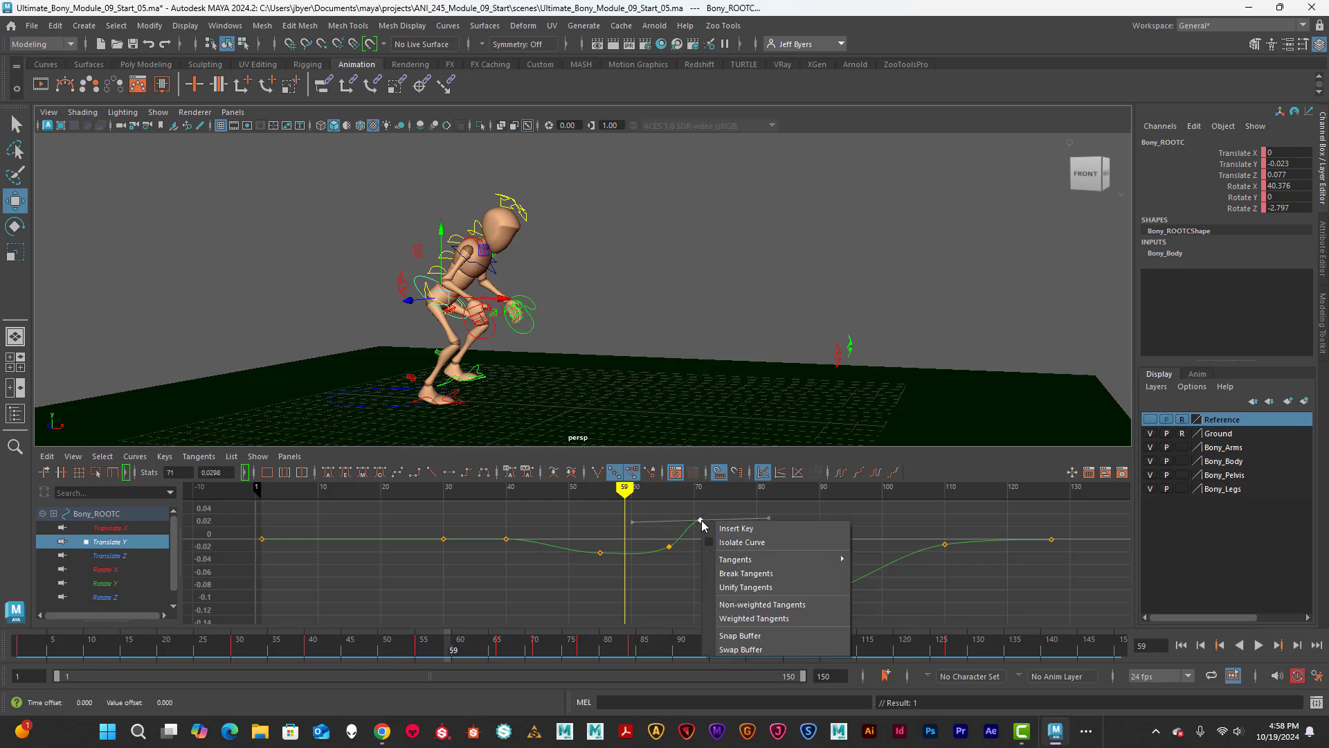
{"action": "left_click", "coordinate": [745, 618]}
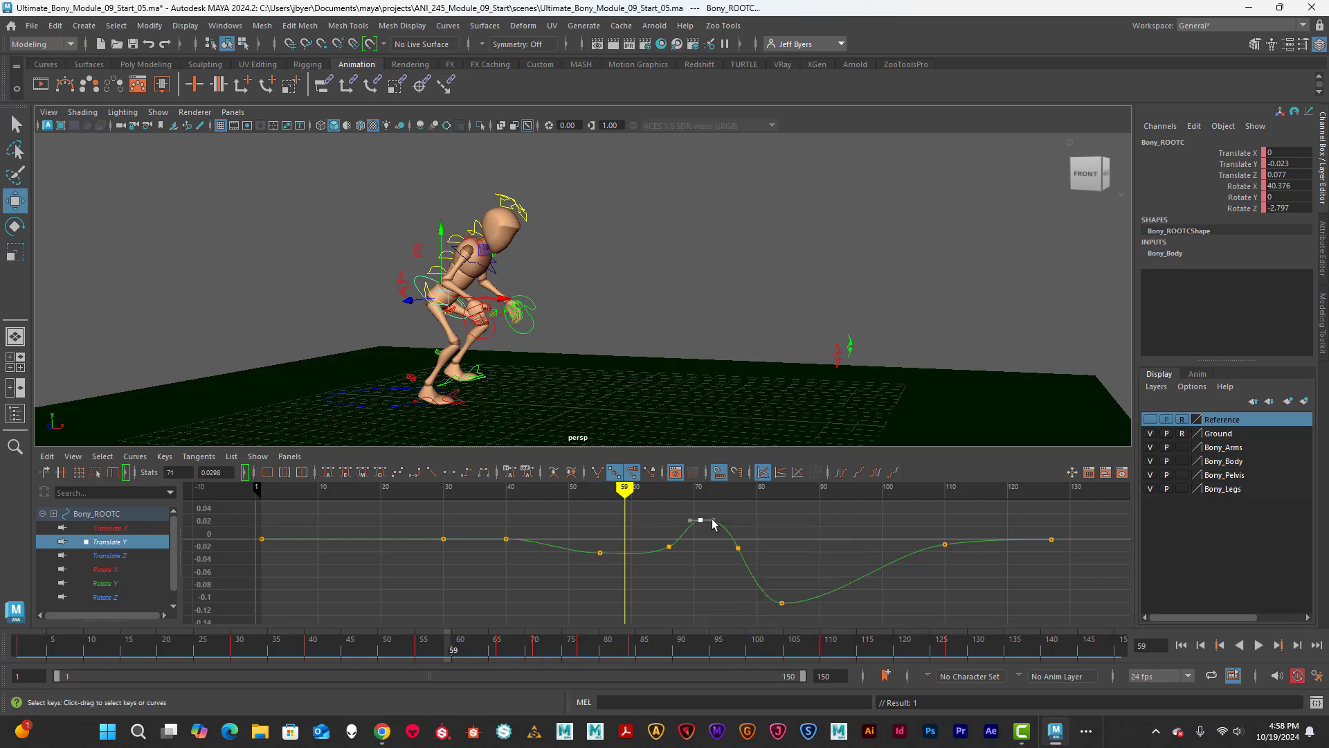
{"action": "key", "text": "w"}
{"action": "left_click", "coordinate": [713, 520]}
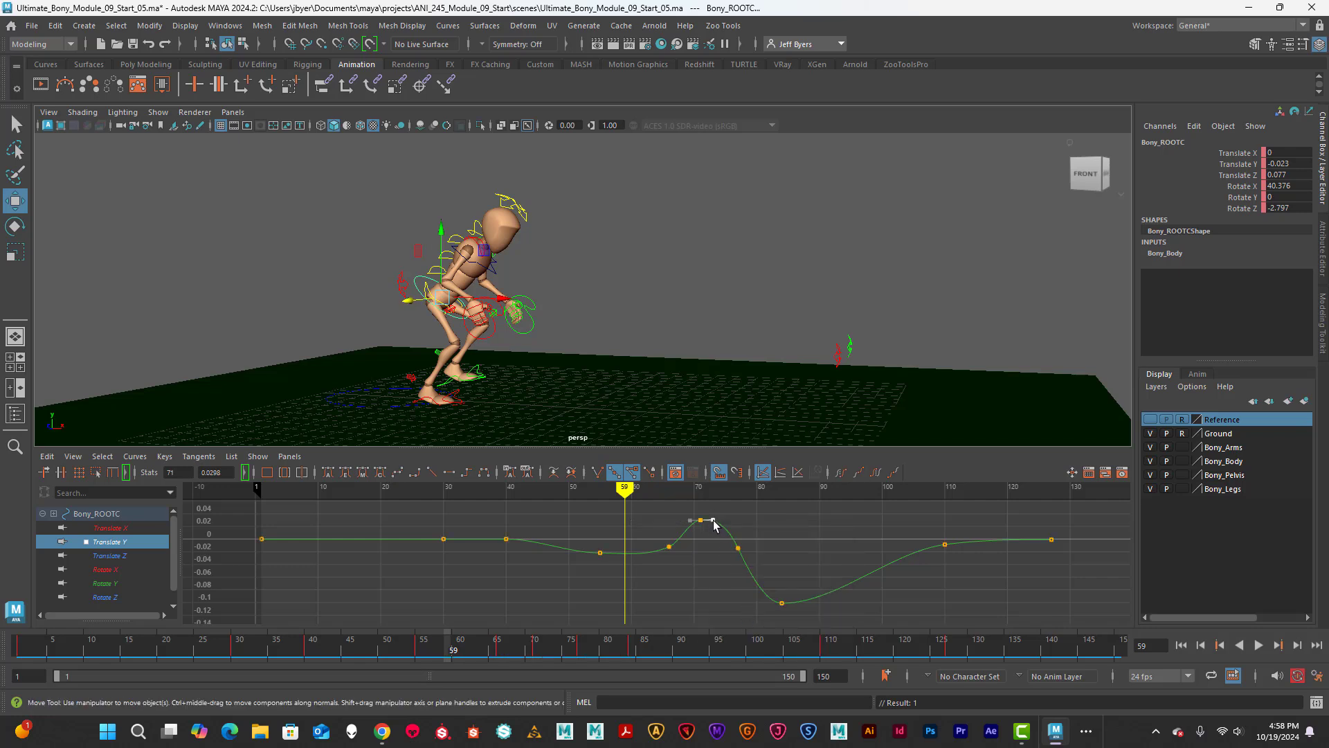
{"action": "left_click_drag", "start_coordinate": [713, 520], "coordinate": [735, 521]}
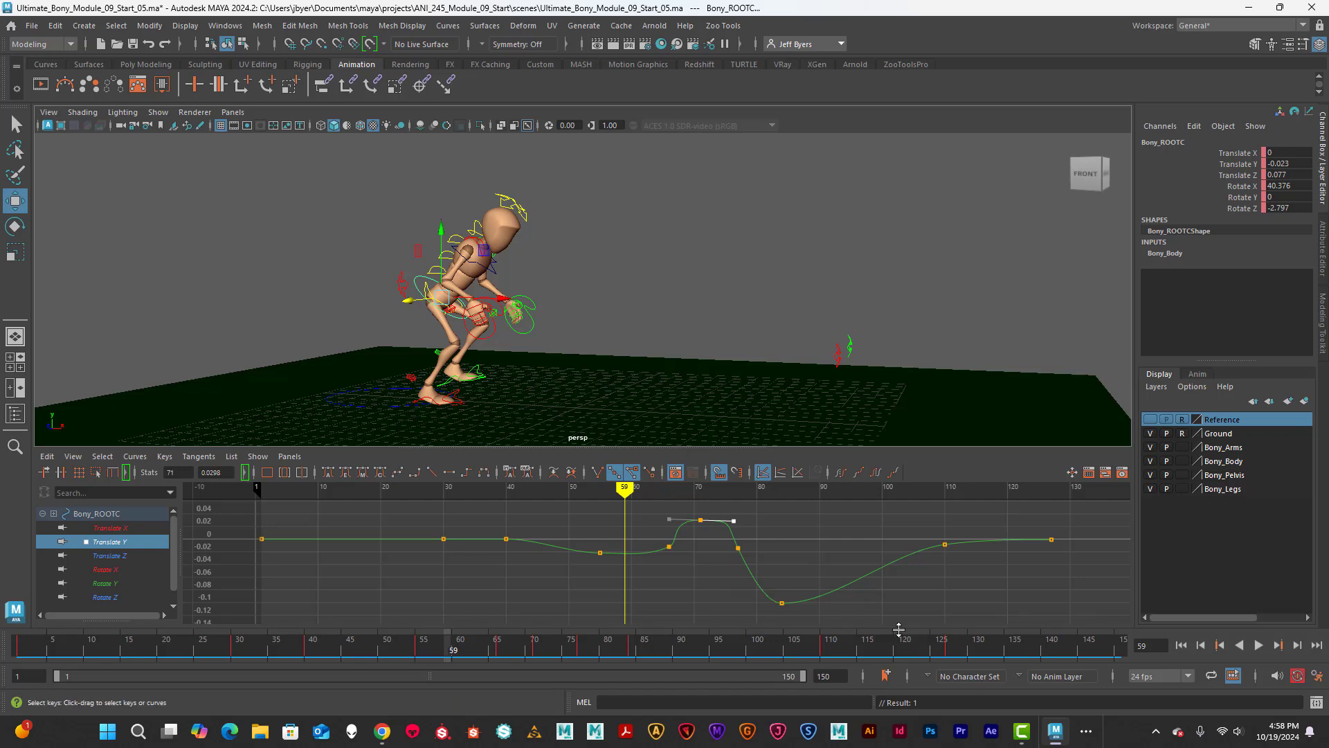
Play the jump several times, from frame 33 and from the start, to examine the hang time at its peak
{"action": "left_click", "coordinate": [1259, 646]}
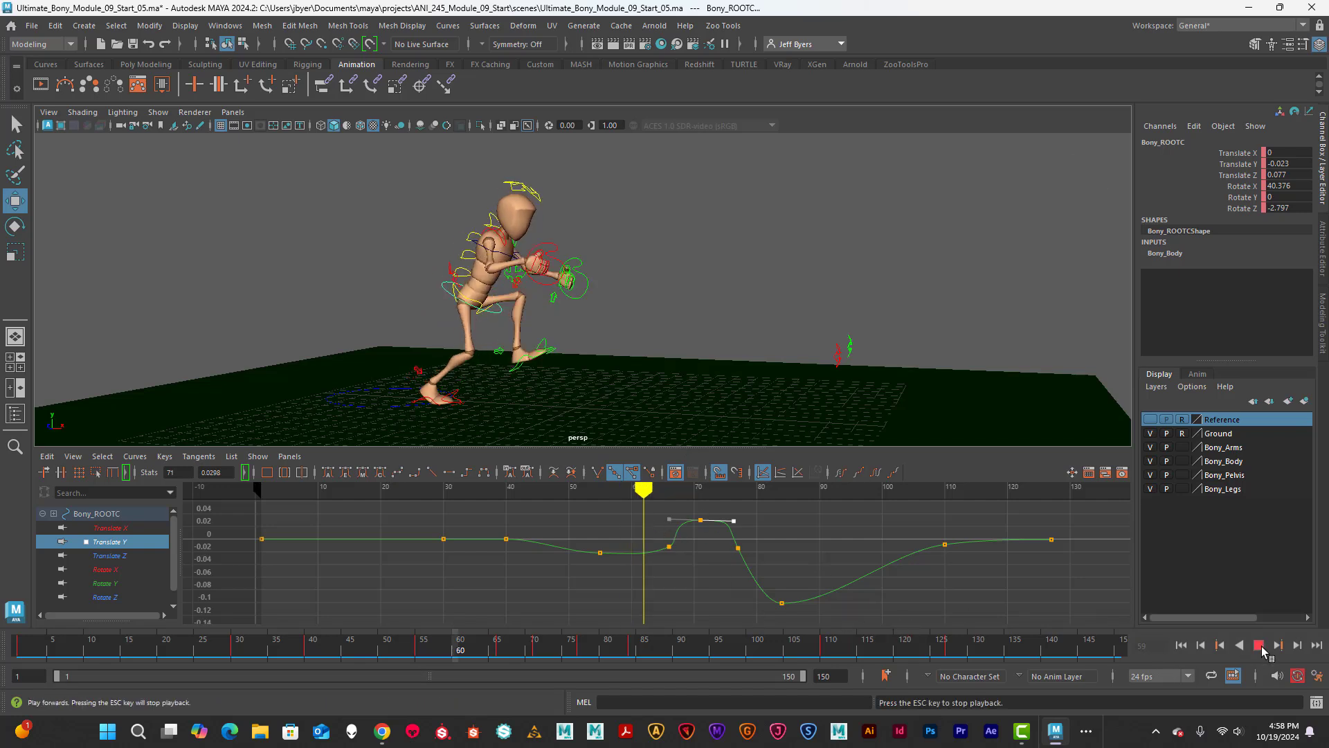
{"action": "left_click", "coordinate": [1258, 645]}
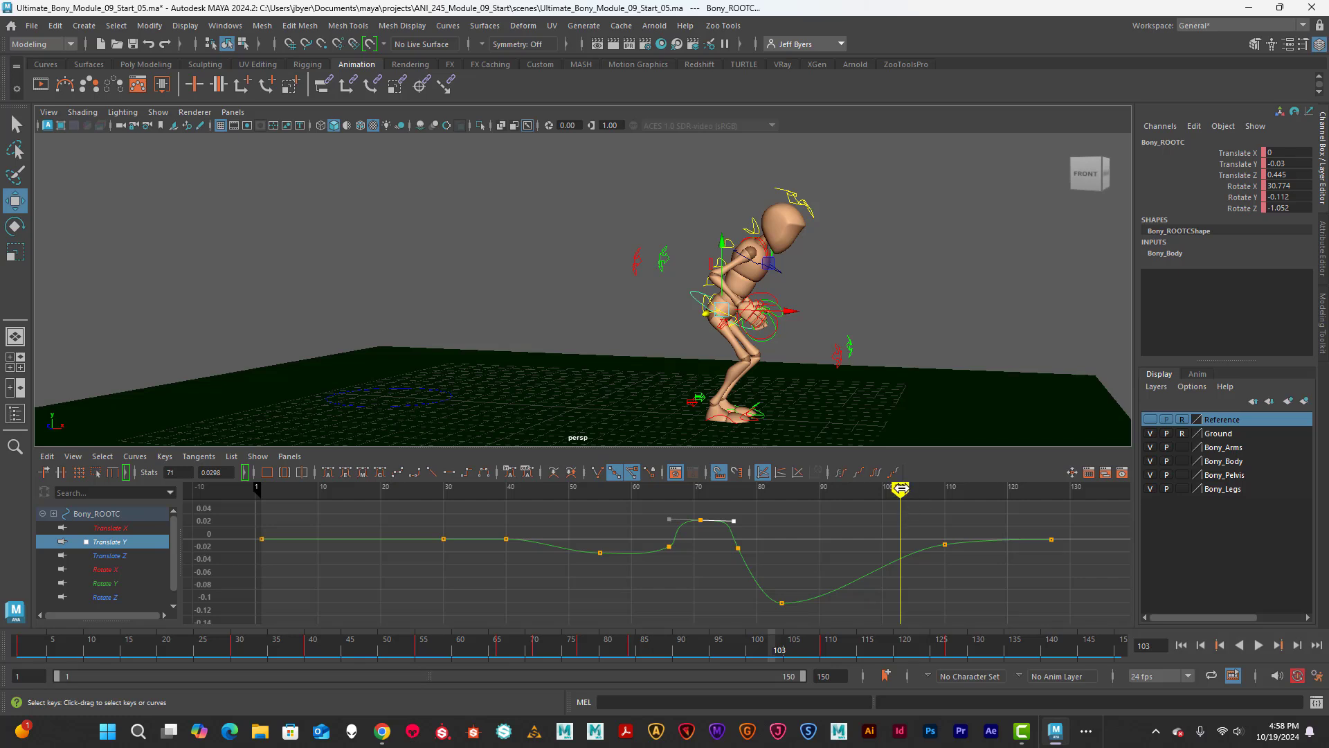
{"action": "left_click_drag", "start_coordinate": [901, 488], "coordinate": [461, 488]}
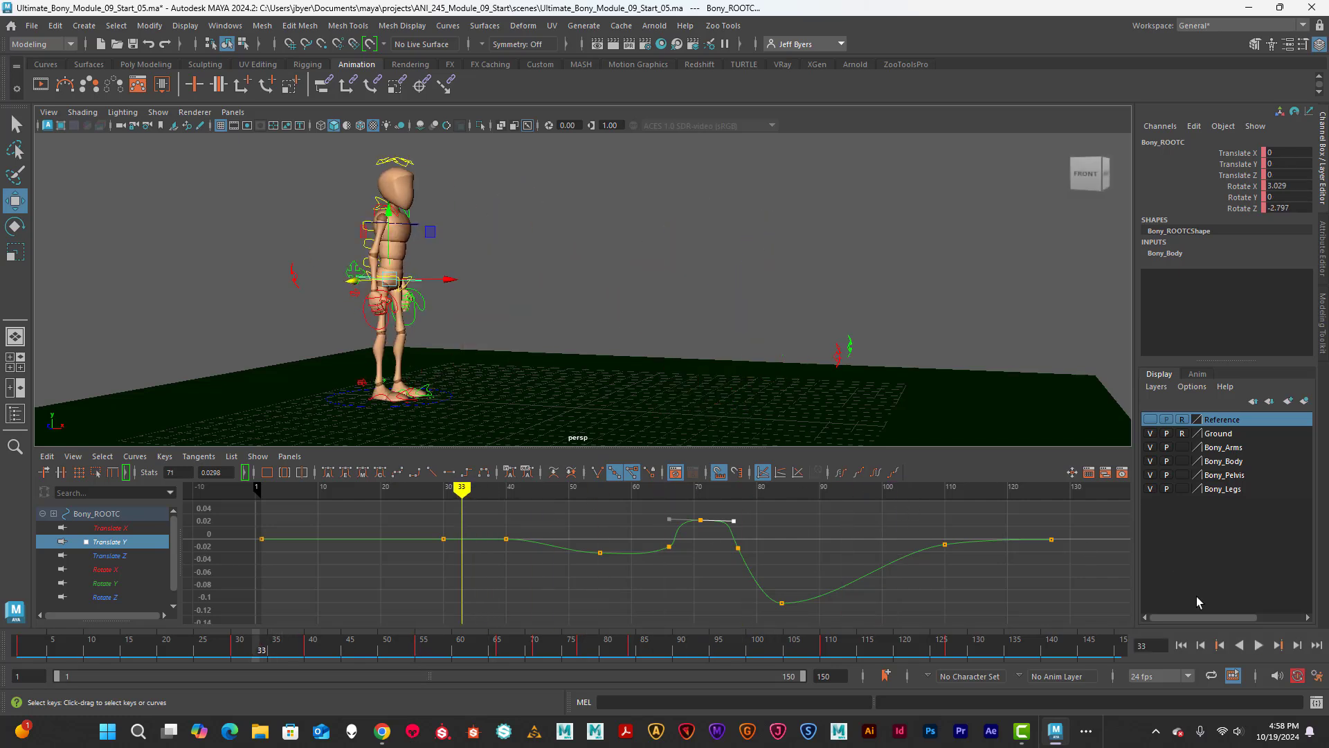
{"action": "left_click", "coordinate": [1259, 645]}
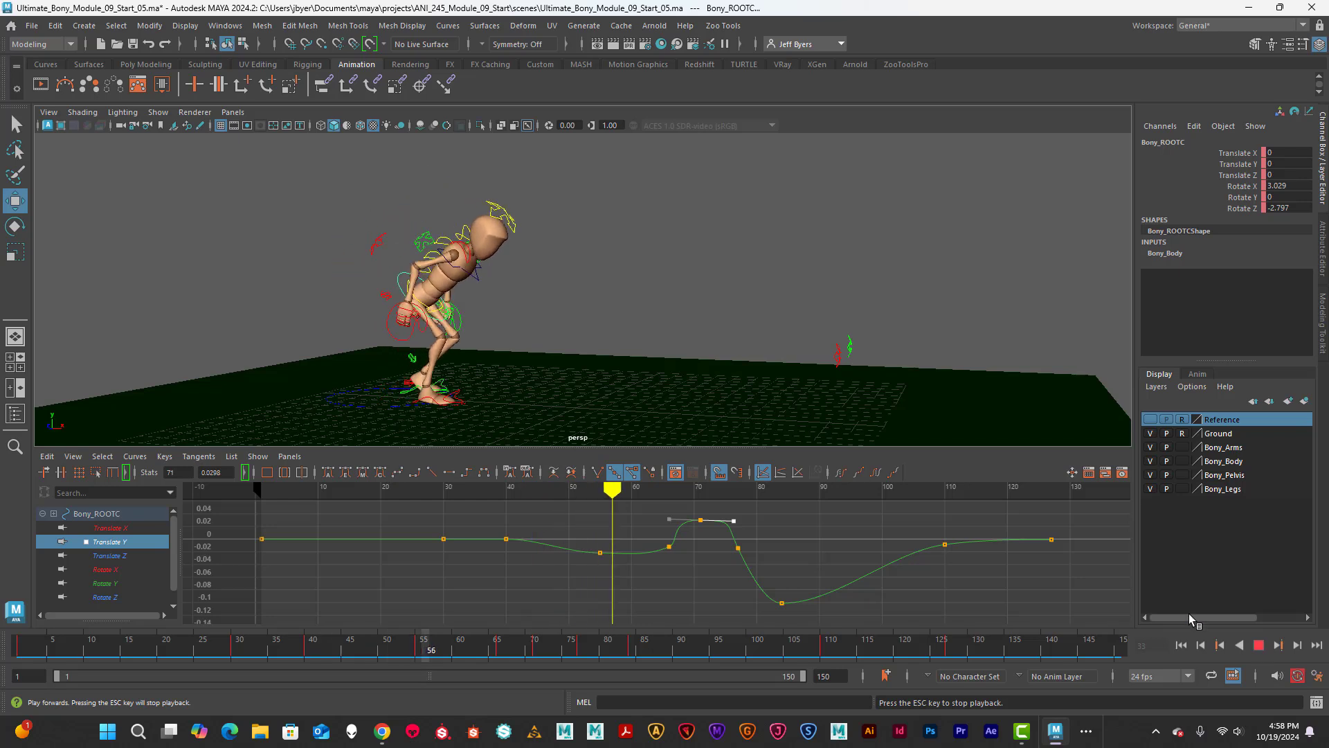
{"action": "key", "text": "Escape"}
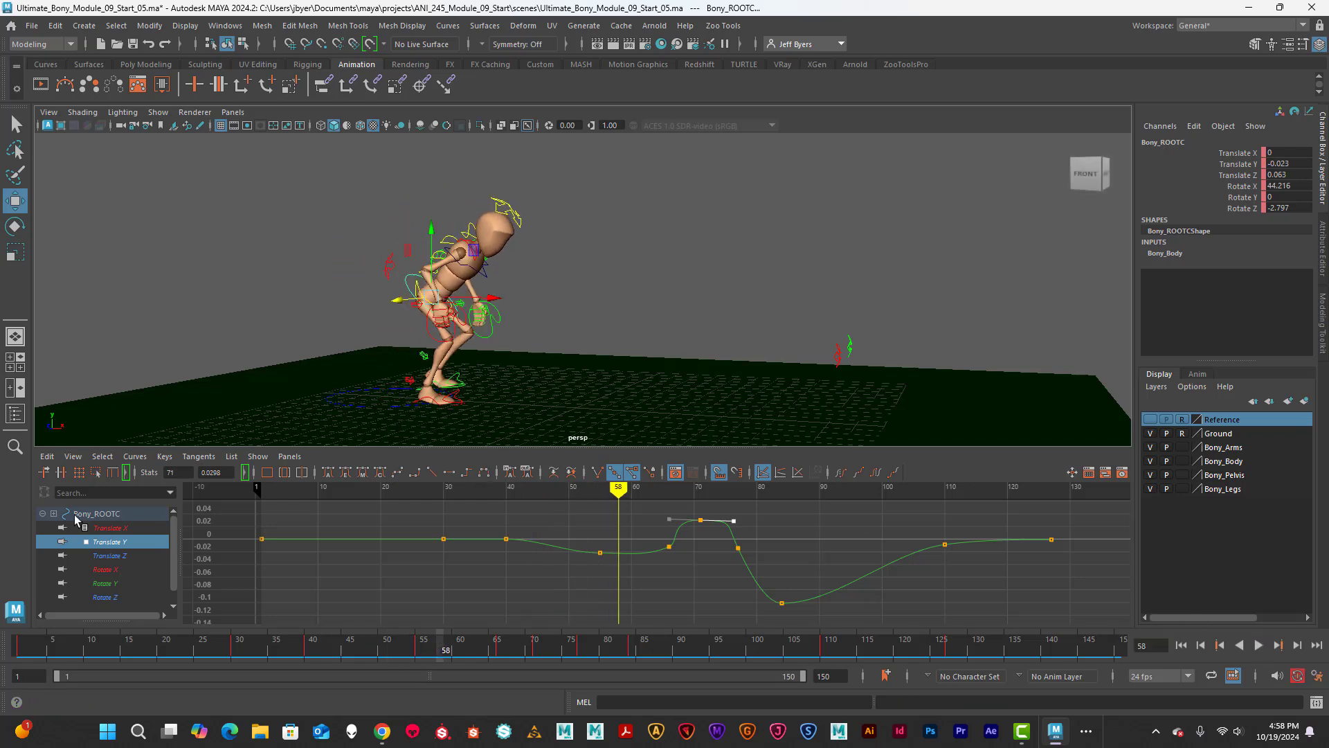
{"action": "left_click", "coordinate": [1181, 644]}
{"action": "left_click", "coordinate": [1259, 645]}
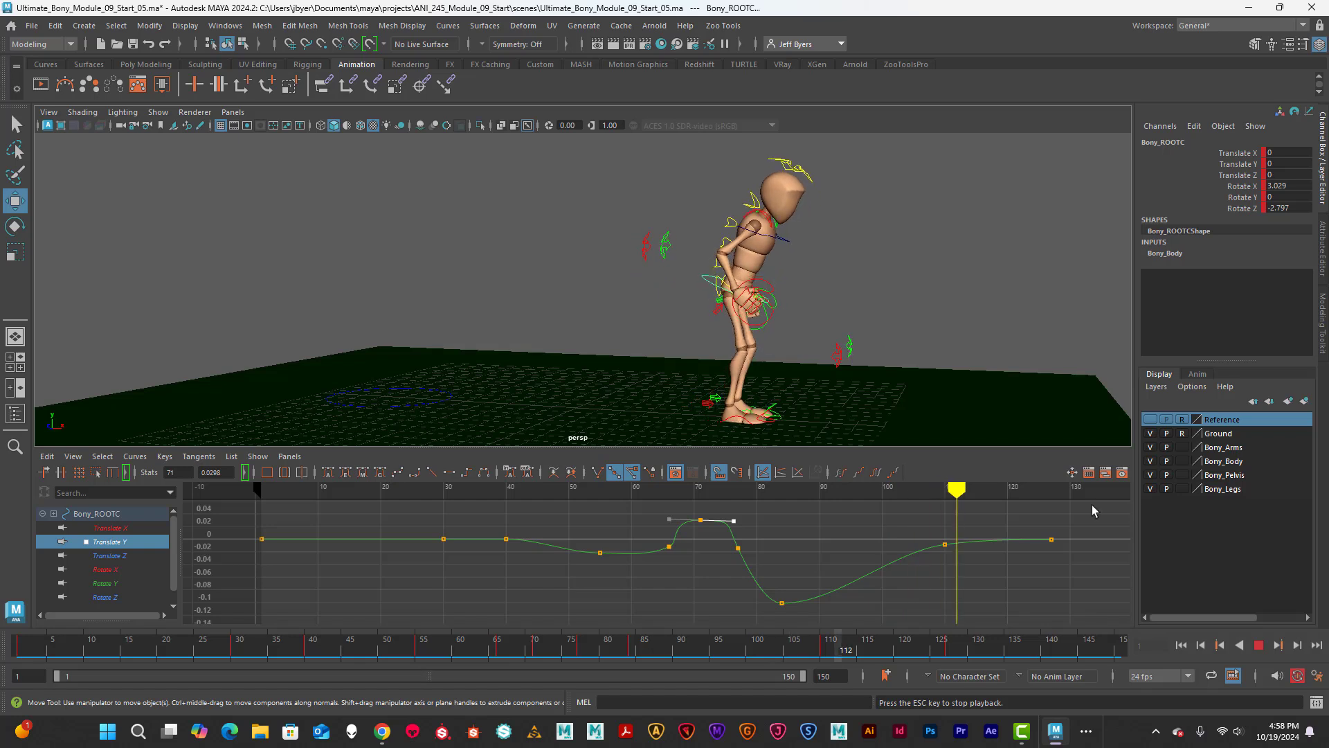
{"action": "left_click", "coordinate": [1259, 645]}
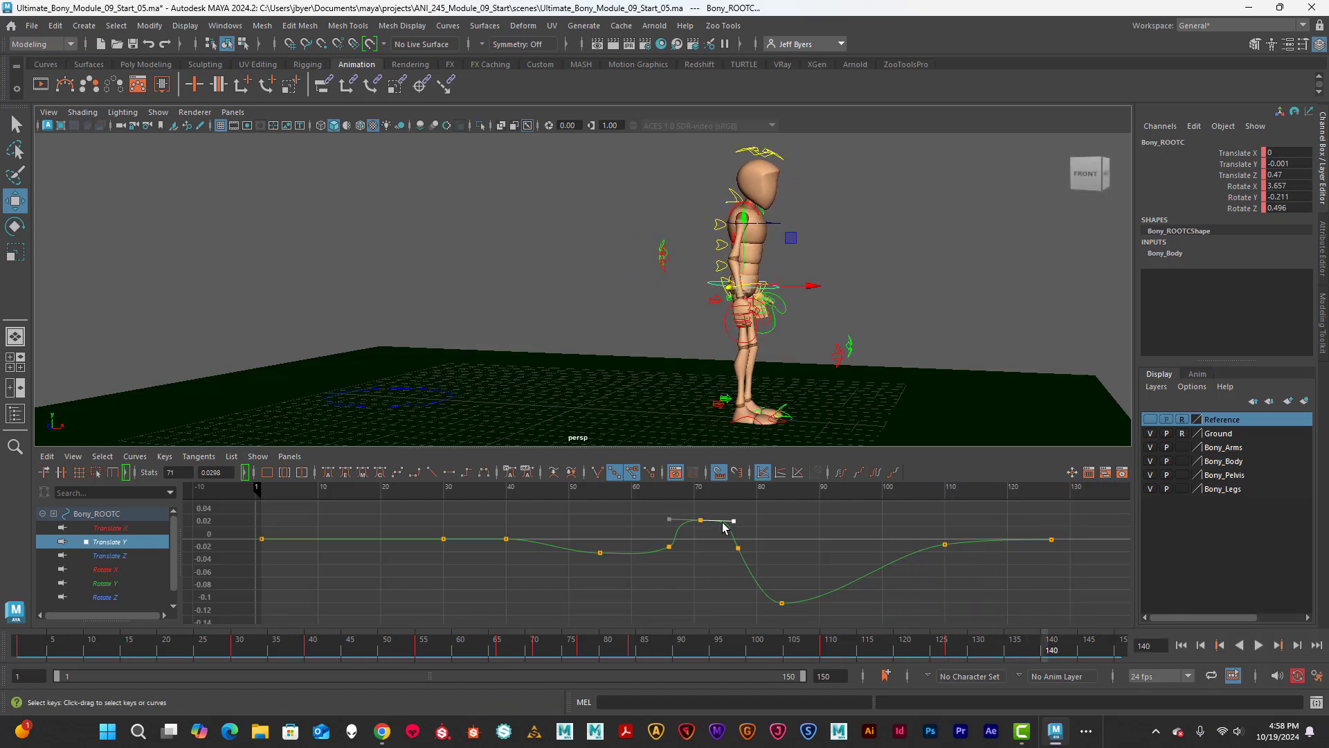
Shorten the weighted handles of the frame 71 Translate Y key and play the animation to compare the timing
{"action": "mouse_move", "coordinate": [736, 525]}
{"action": "left_mouse_down"}
{"action": "mouse_move", "coordinate": [807, 520]}
{"action": "mouse_move", "coordinate": [718, 518]}
{"action": "left_mouse_up"}
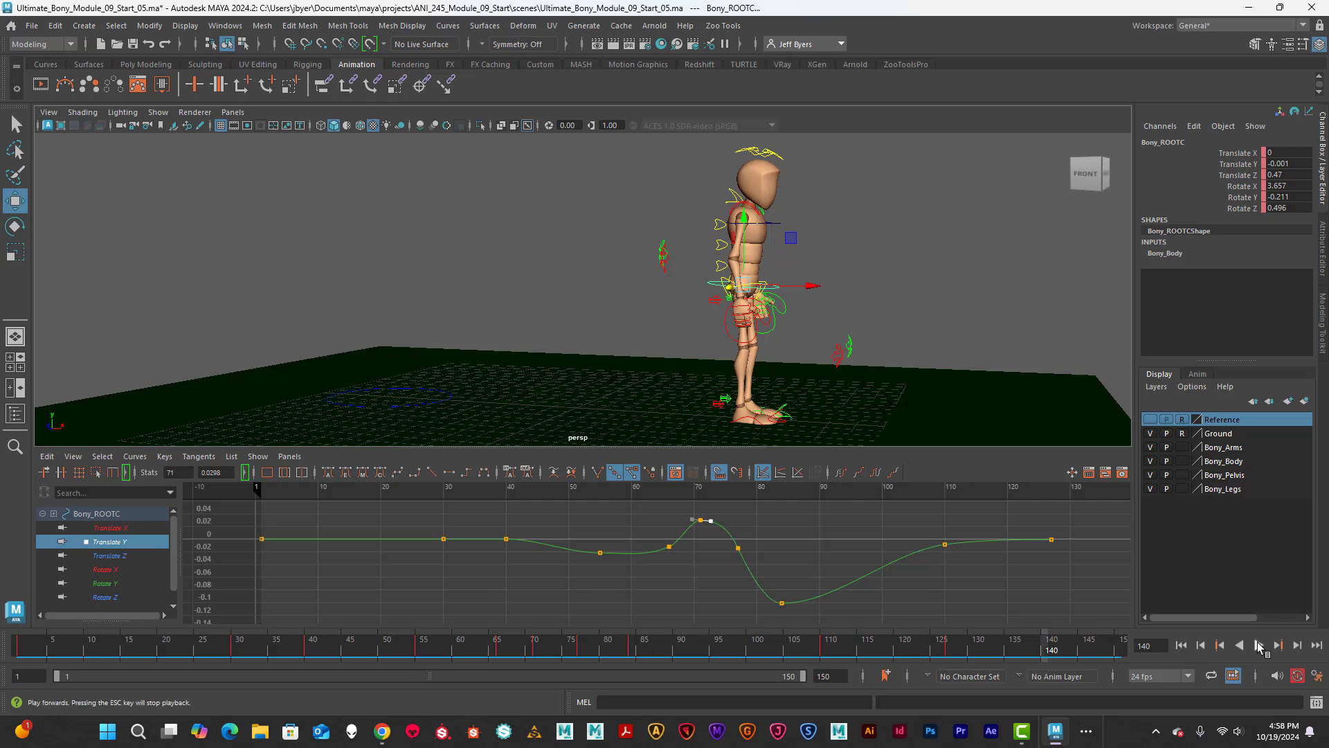
{"action": "left_click", "coordinate": [1200, 646]}
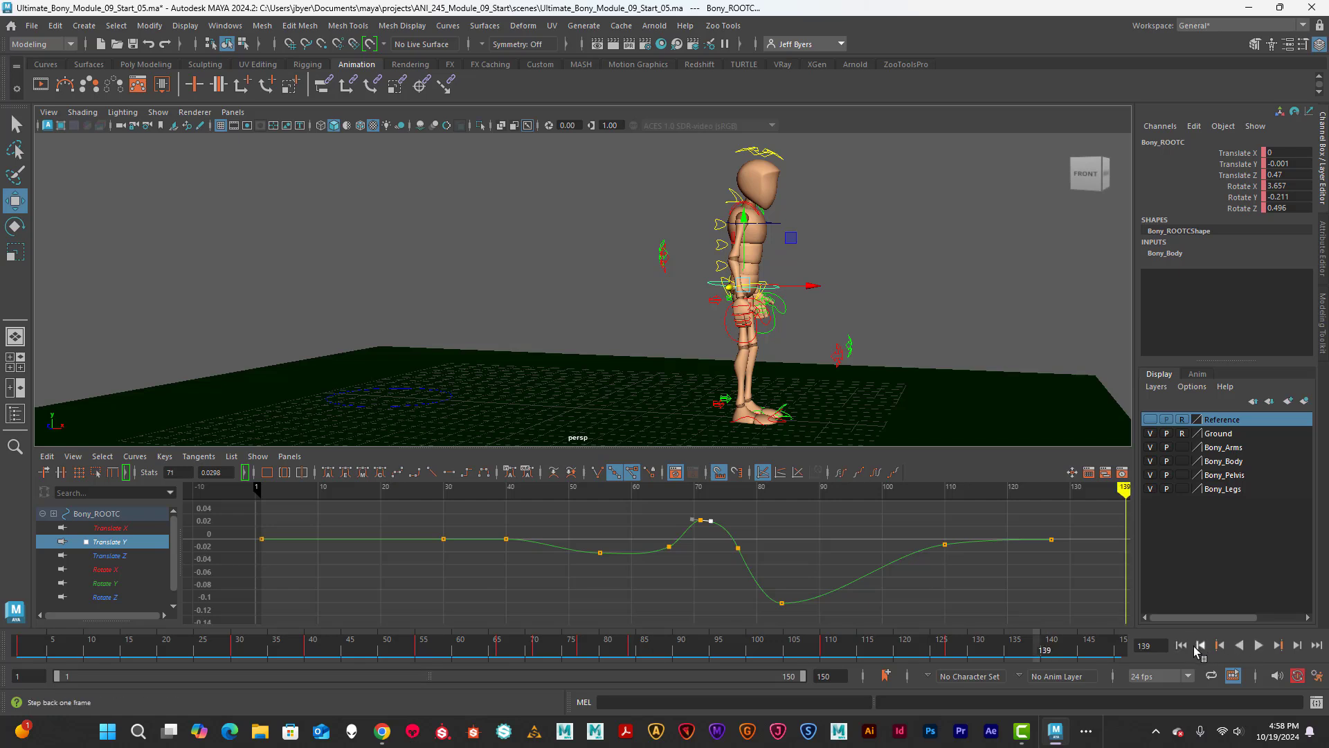
{"action": "left_click", "coordinate": [1259, 644]}
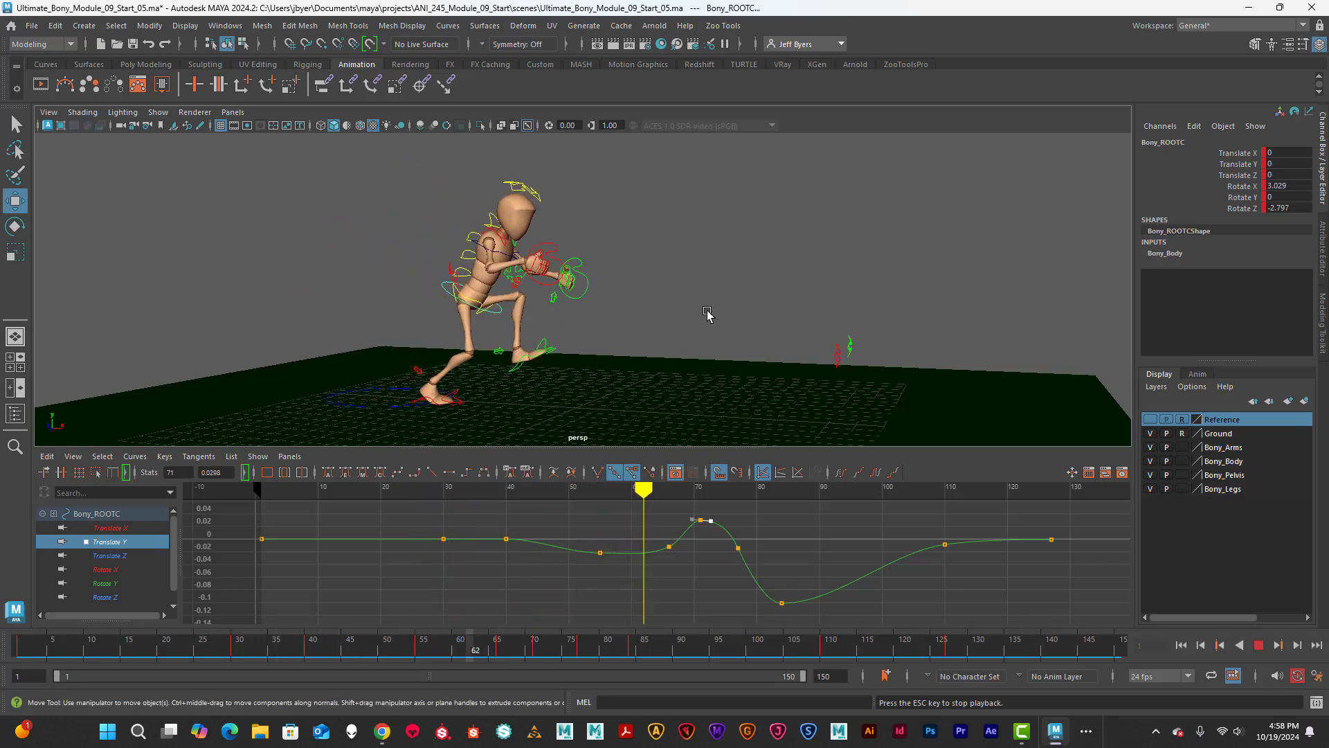
{"action": "left_click", "coordinate": [1260, 646]}
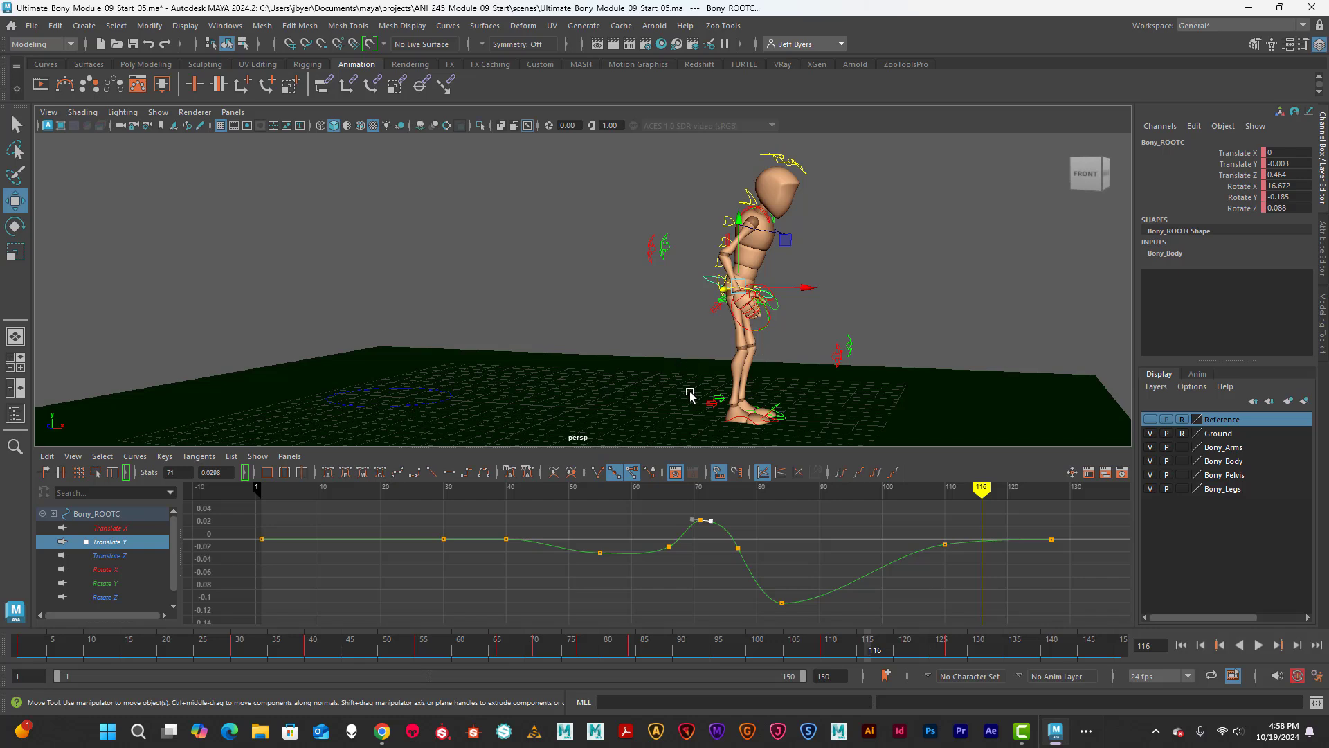
Lengthen the frame 71 key's weighted handle with a downward tilt on the outgoing side, and replay the jump to check it
{"action": "left_click", "coordinate": [711, 526]}
{"action": "mouse_move", "coordinate": [711, 522]}
{"action": "left_mouse_down"}
{"action": "mouse_move", "coordinate": [730, 513]}
{"action": "mouse_move", "coordinate": [724, 541]}
{"action": "mouse_move", "coordinate": [732, 529]}
{"action": "left_mouse_up"}
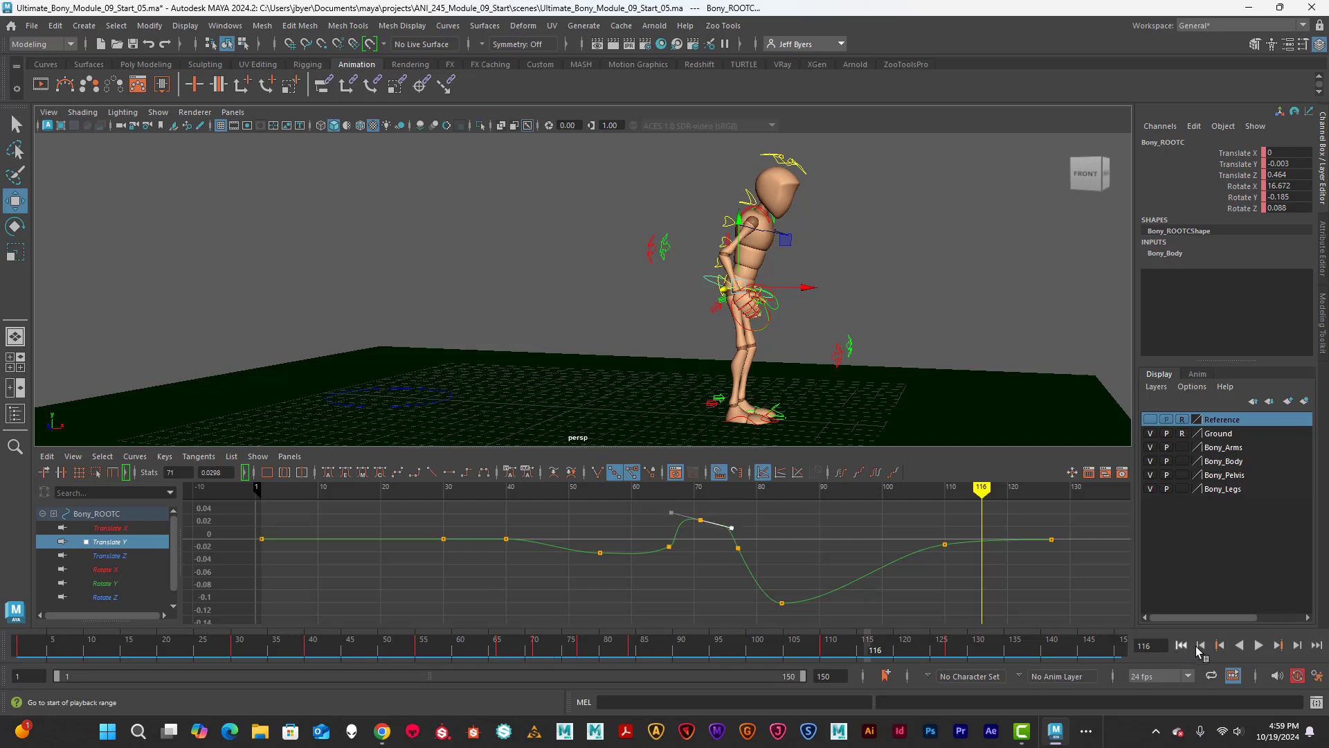
{"action": "left_click", "coordinate": [1181, 645]}
{"action": "left_click", "coordinate": [1259, 645]}
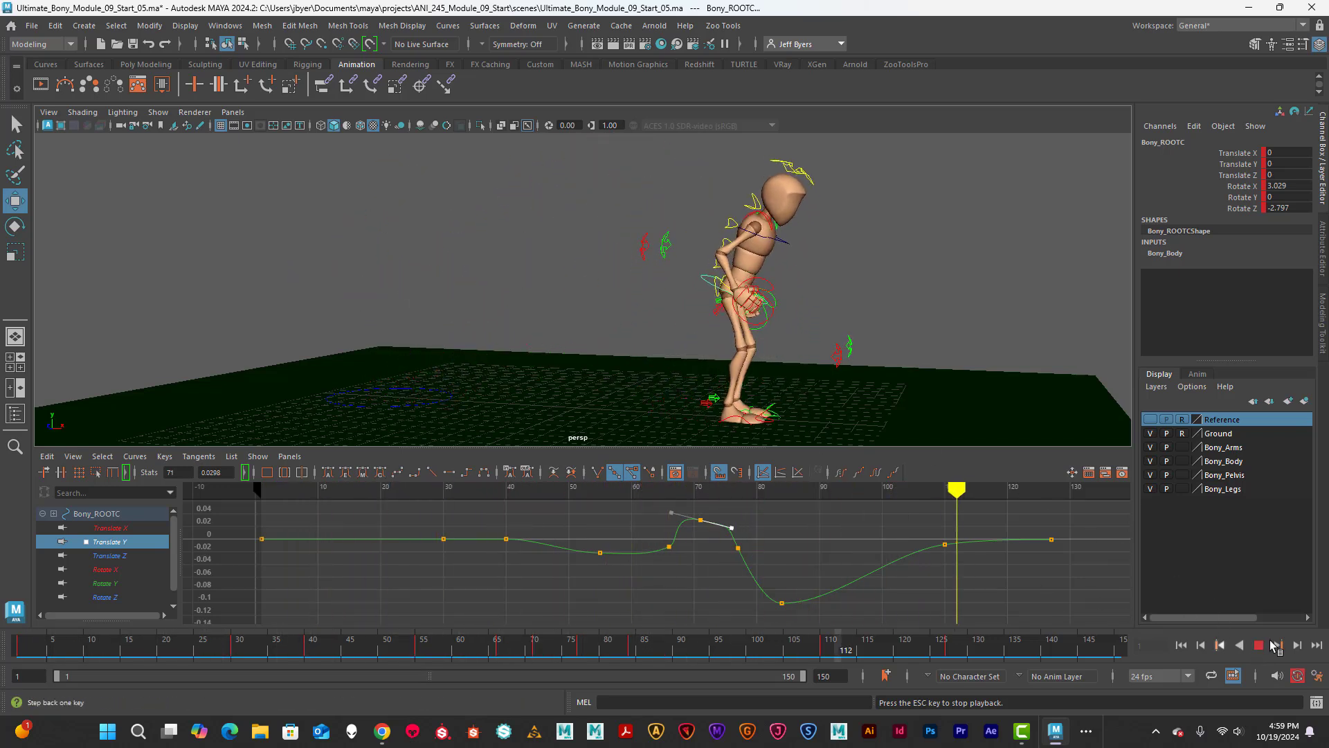
{"action": "left_click", "coordinate": [1041, 487]}
{"action": "left_click_drag", "start_coordinate": [1039, 490], "coordinate": [530, 490]}
{"action": "left_click", "coordinate": [1258, 645]}
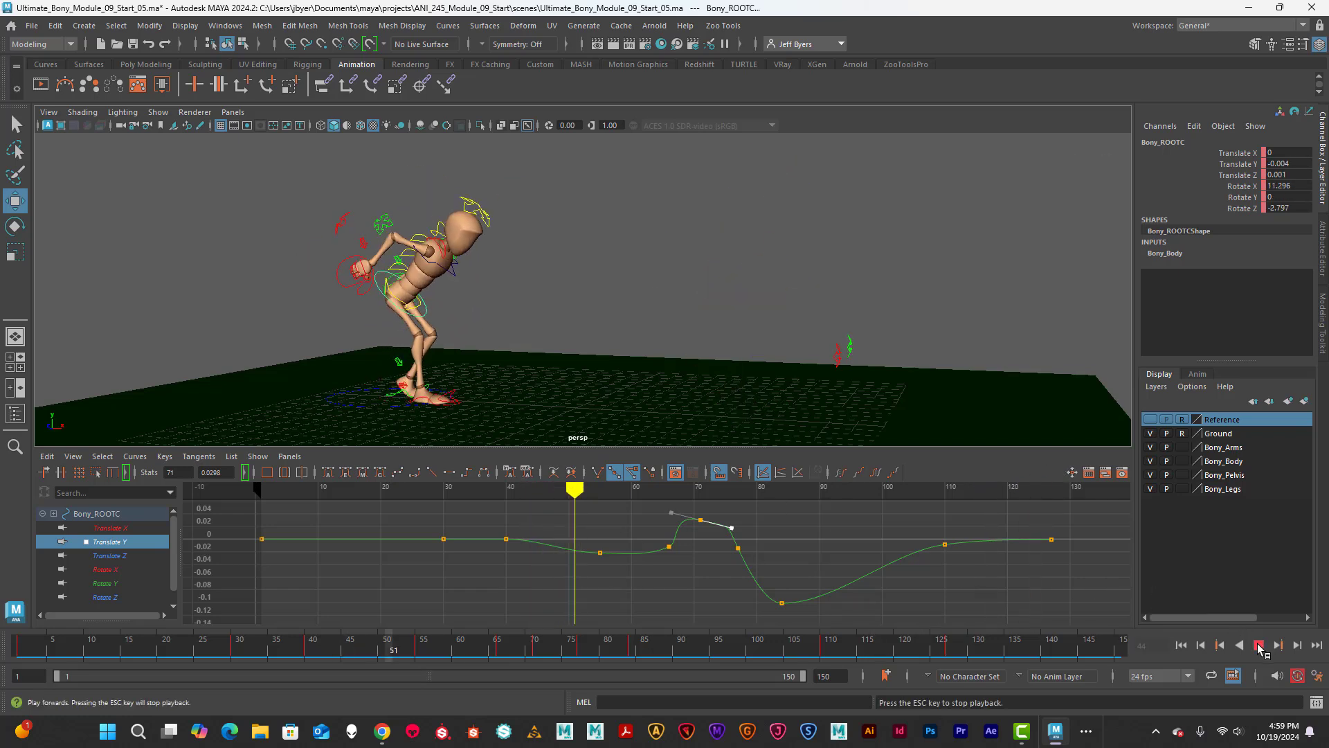
{"action": "left_click", "coordinate": [1258, 645]}
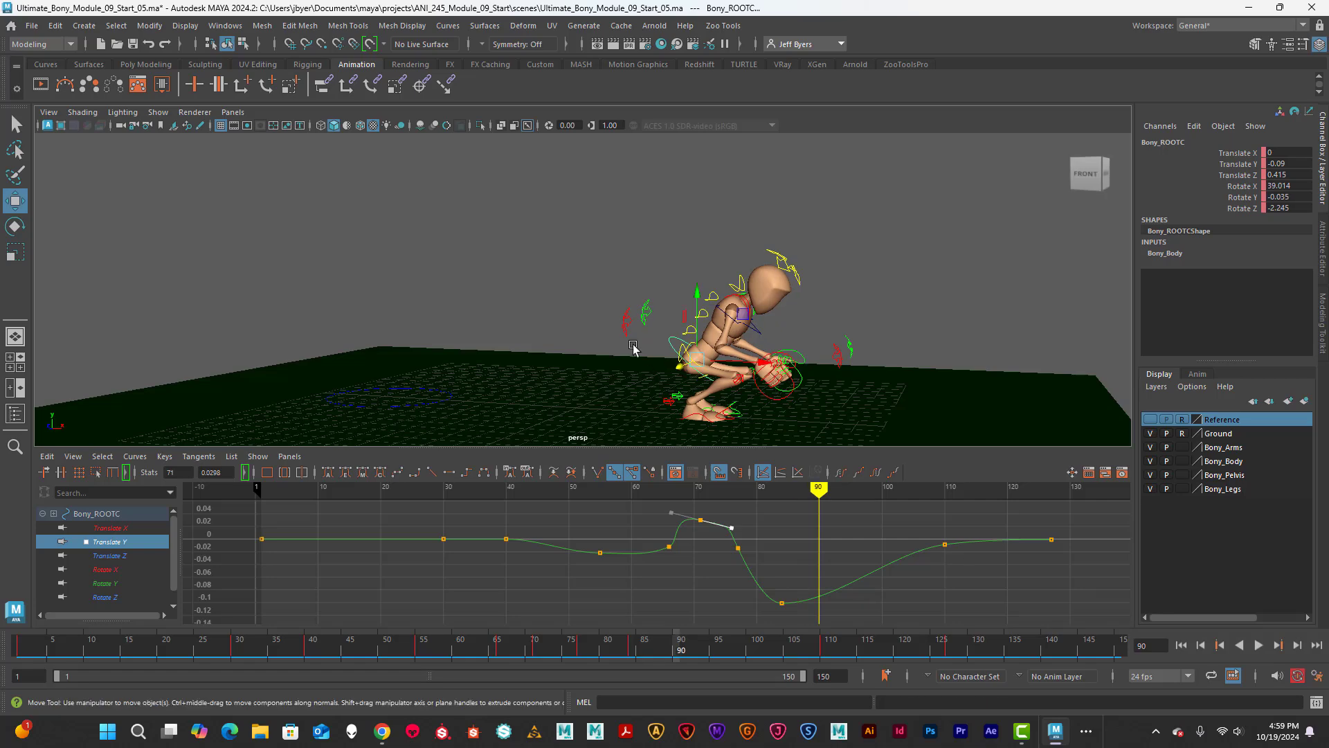
Deselect the Bony_ROOTC control and enlarge the perspective view to a single full pane
{"action": "left_click", "coordinate": [510, 270]}
{"action": "key", "text": "space"}
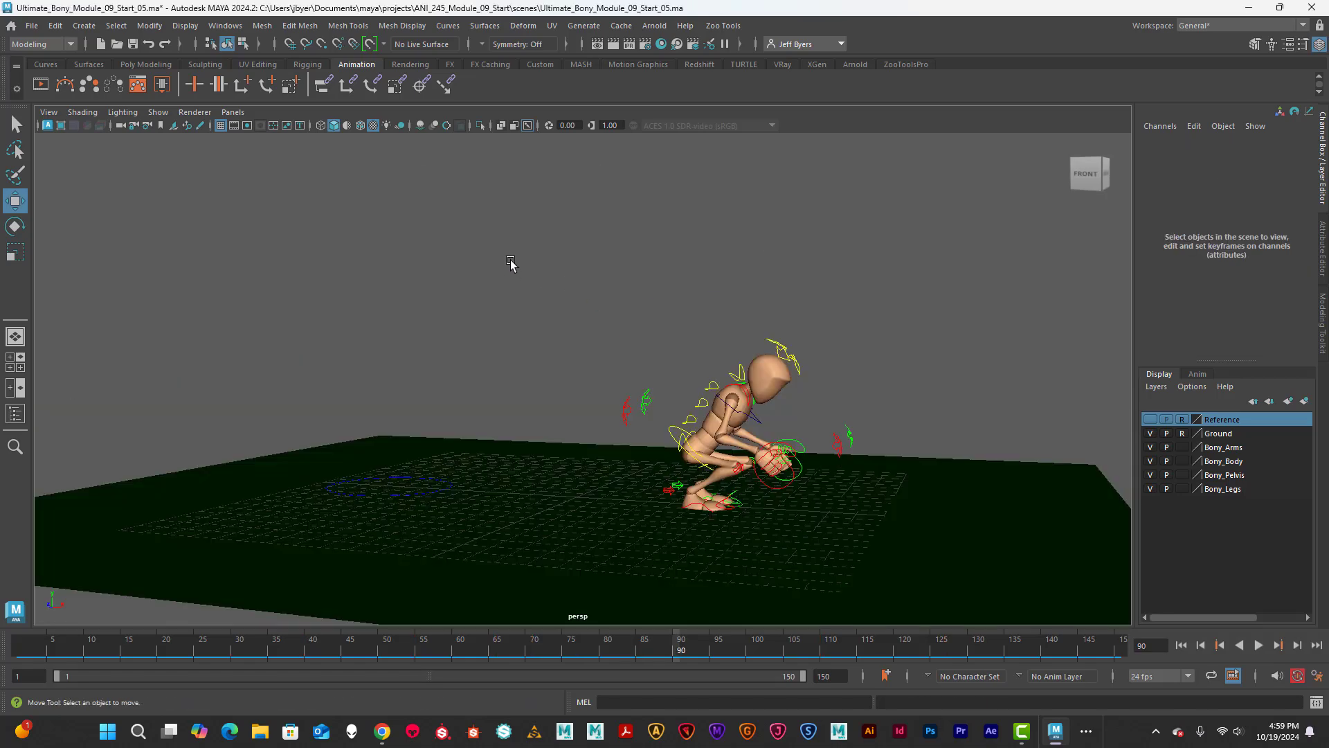
Restore the split layout with the Graph Editor, switch the upper view to the orthographic front camera and frame the character
{"action": "key", "text": "space"}
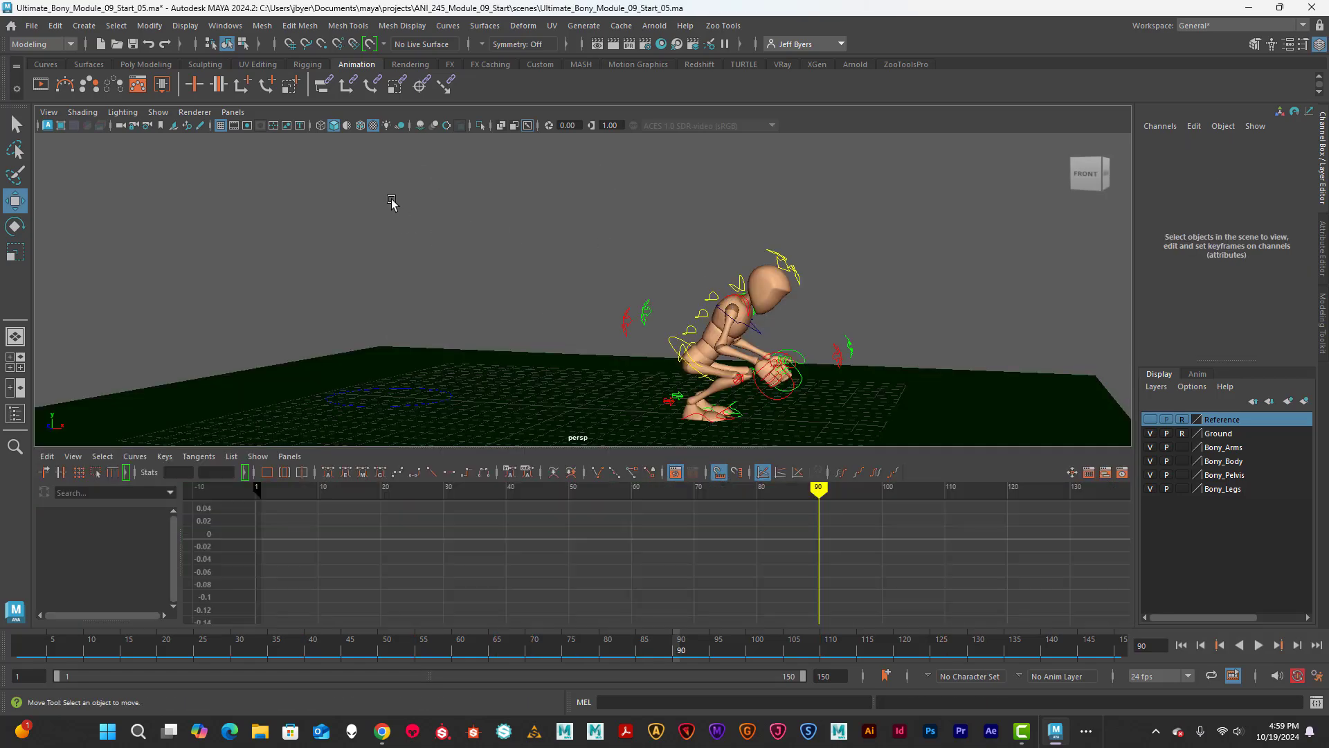
{"action": "left_click", "coordinate": [233, 112]}
{"action": "mouse_move", "coordinate": [257, 141]}
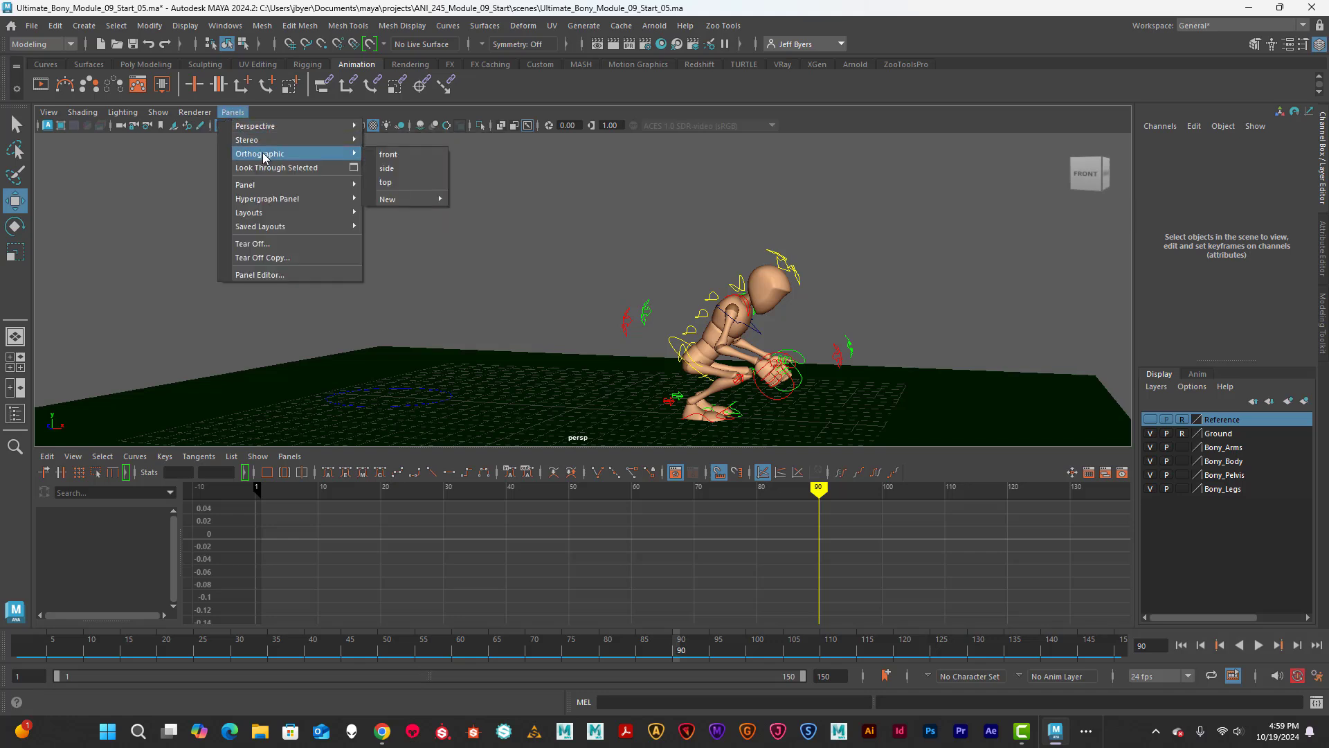
{"action": "left_click", "coordinate": [447, 182]}
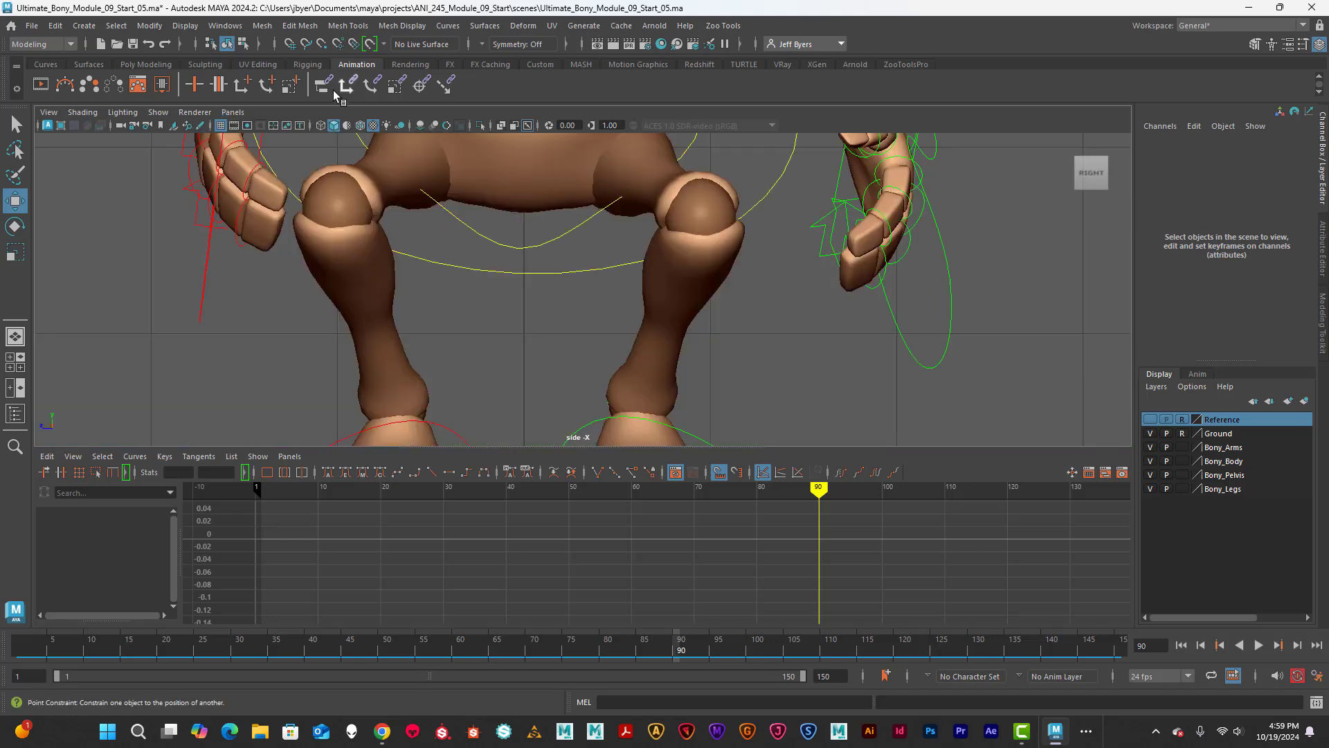
{"action": "left_click", "coordinate": [233, 112]}
{"action": "mouse_move", "coordinate": [269, 162]}
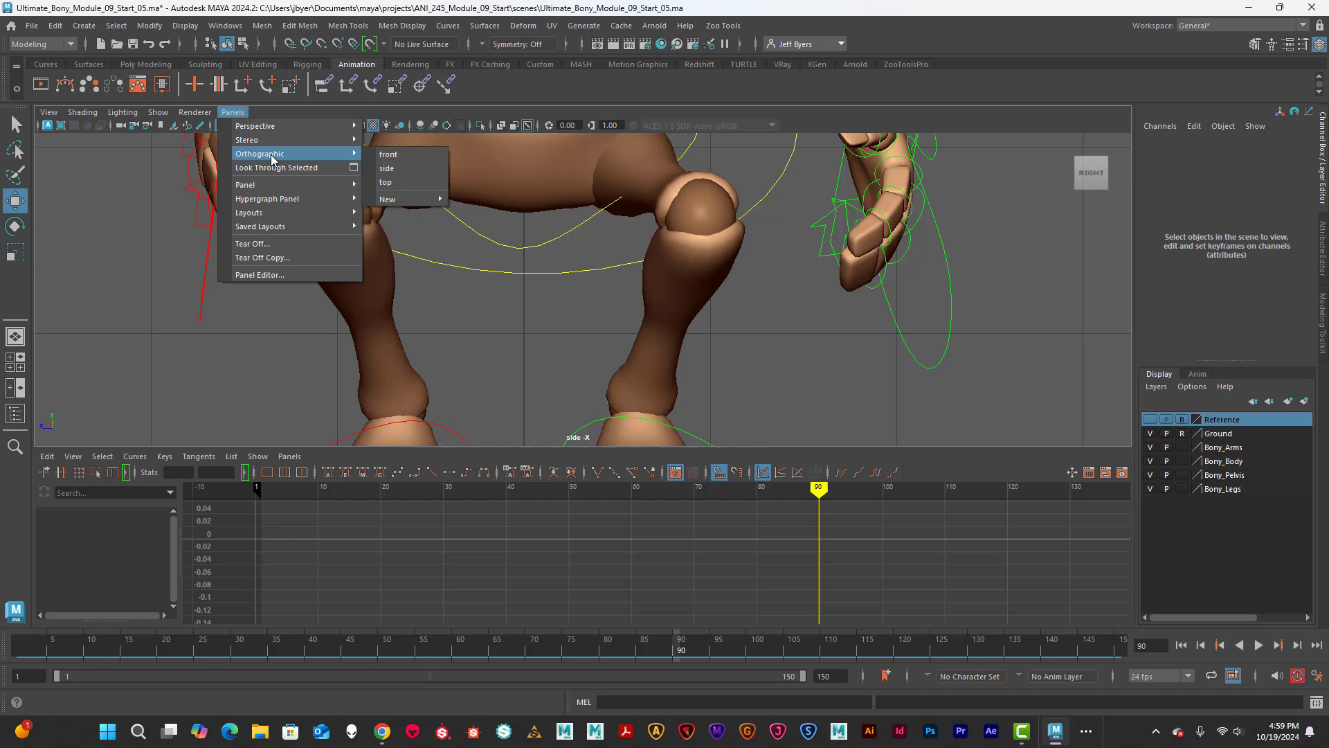
{"action": "left_click", "coordinate": [391, 153]}
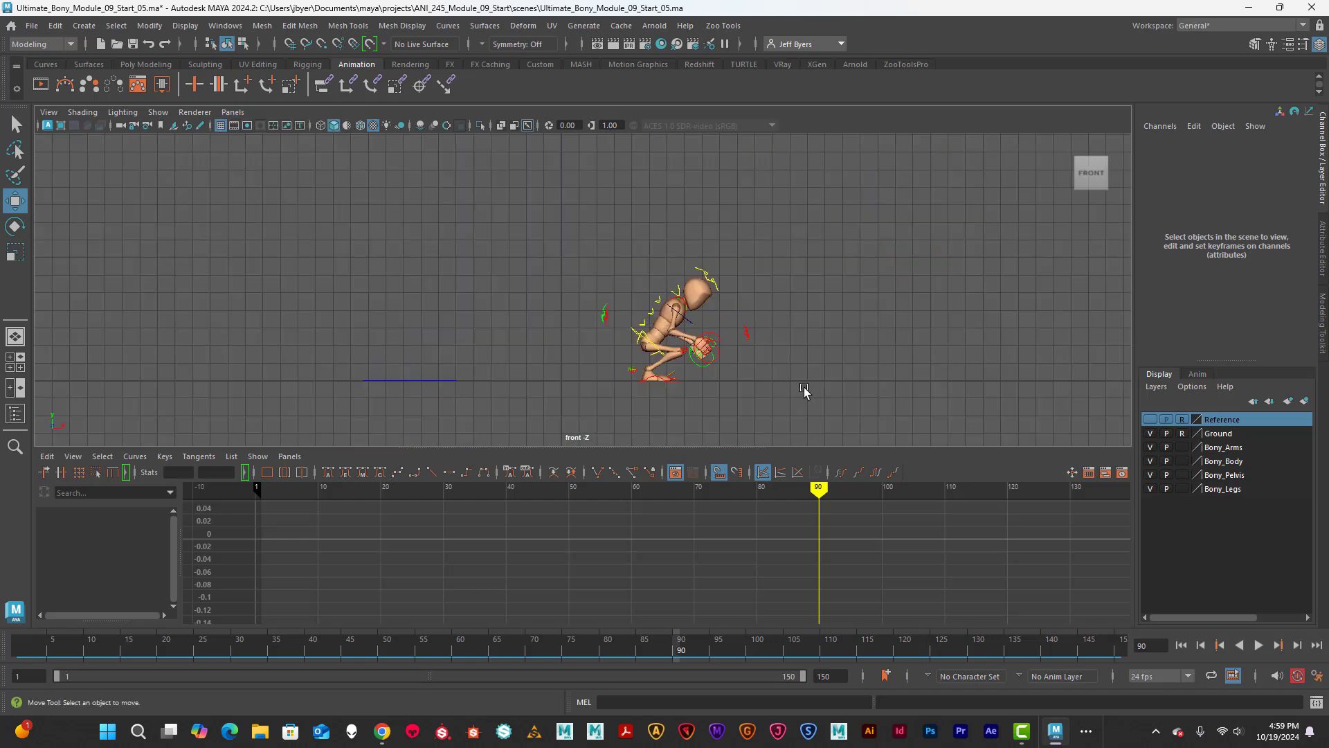
{"action": "middle_click_drag", "start_coordinate": [804, 391], "coordinate": [734, 400], "text": "alt"}
{"action": "scroll", "coordinate": [733, 387], "scroll_direction": "up", "scroll_amount": 3}
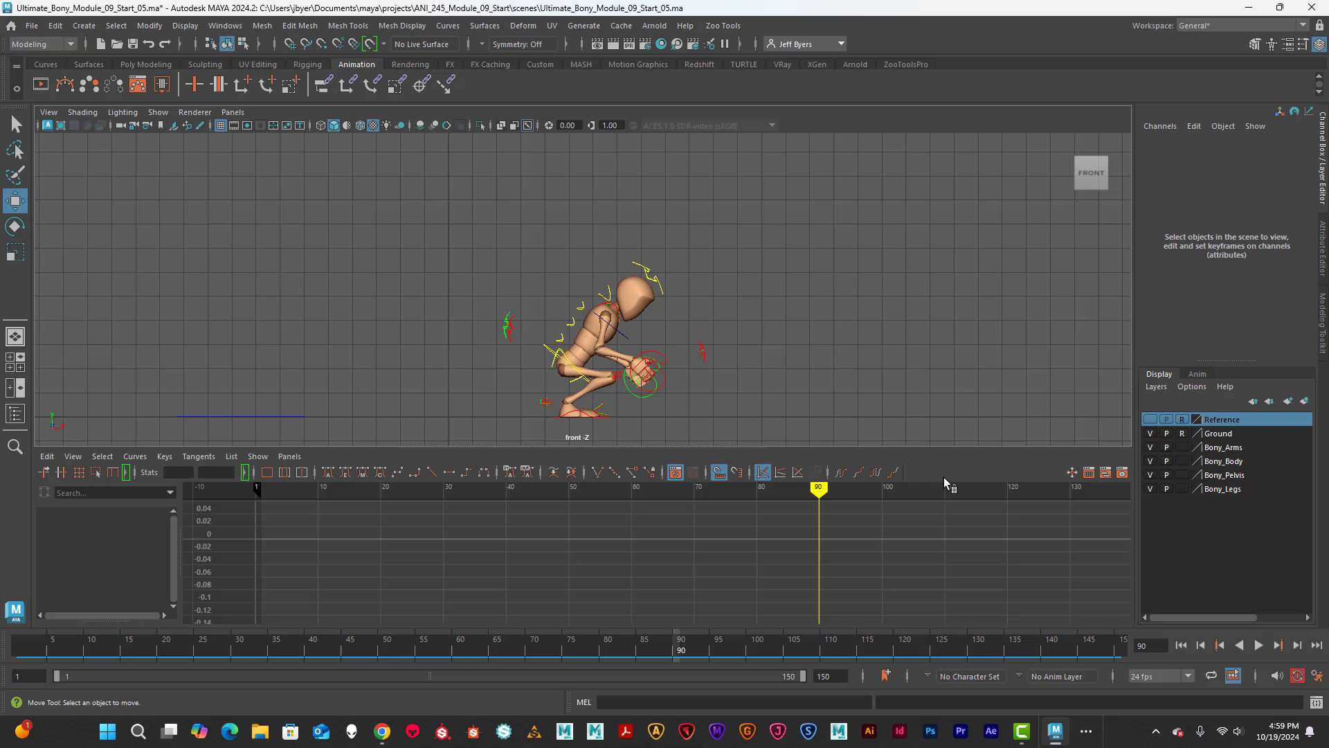
Isolate the Bony_ROOTC control's Translate Y curve and play the animation from the start to examine the jump side-on
{"action": "left_click", "coordinate": [550, 351]}
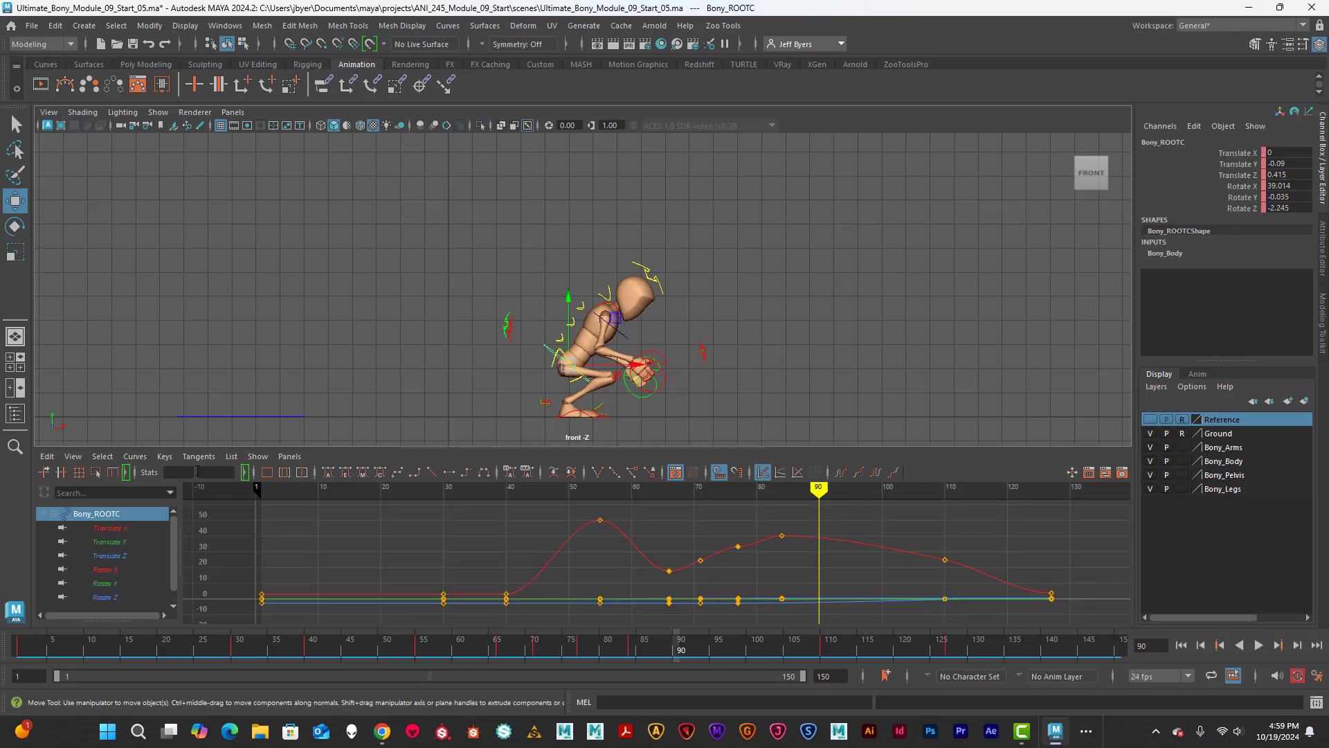
{"action": "left_click", "coordinate": [121, 543]}
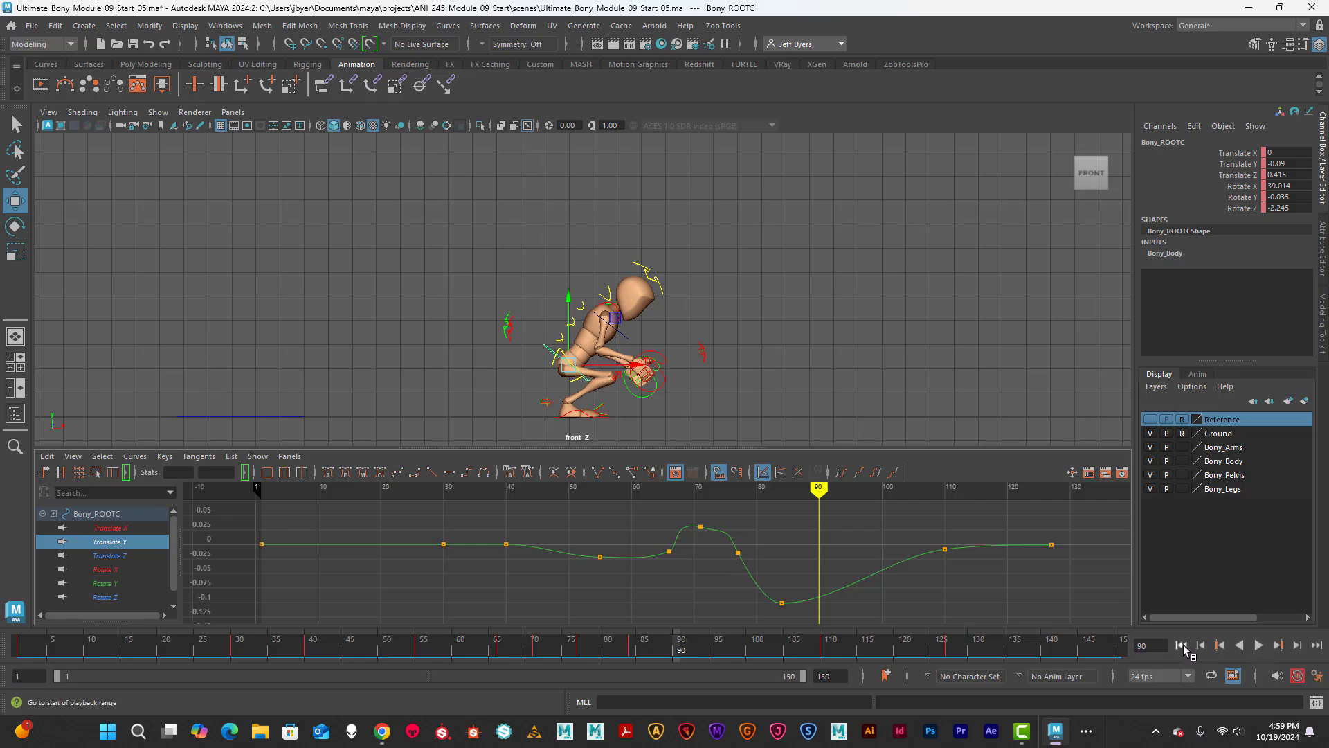
{"action": "left_click", "coordinate": [1181, 645]}
{"action": "left_click", "coordinate": [1260, 646]}
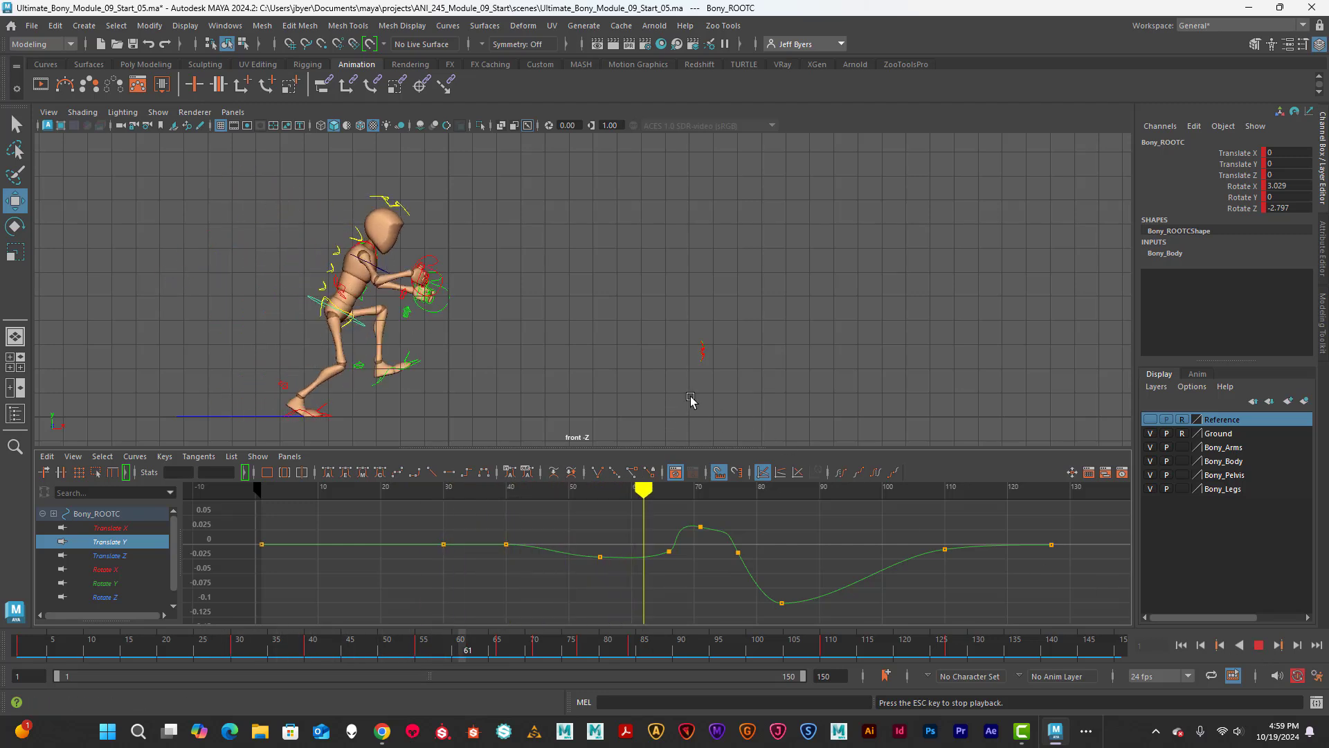
{"action": "left_click", "coordinate": [1258, 645]}
Shorten and level the weighted handles of the frame 71 Translate Y key so they lie flat
{"action": "left_click", "coordinate": [700, 528]}
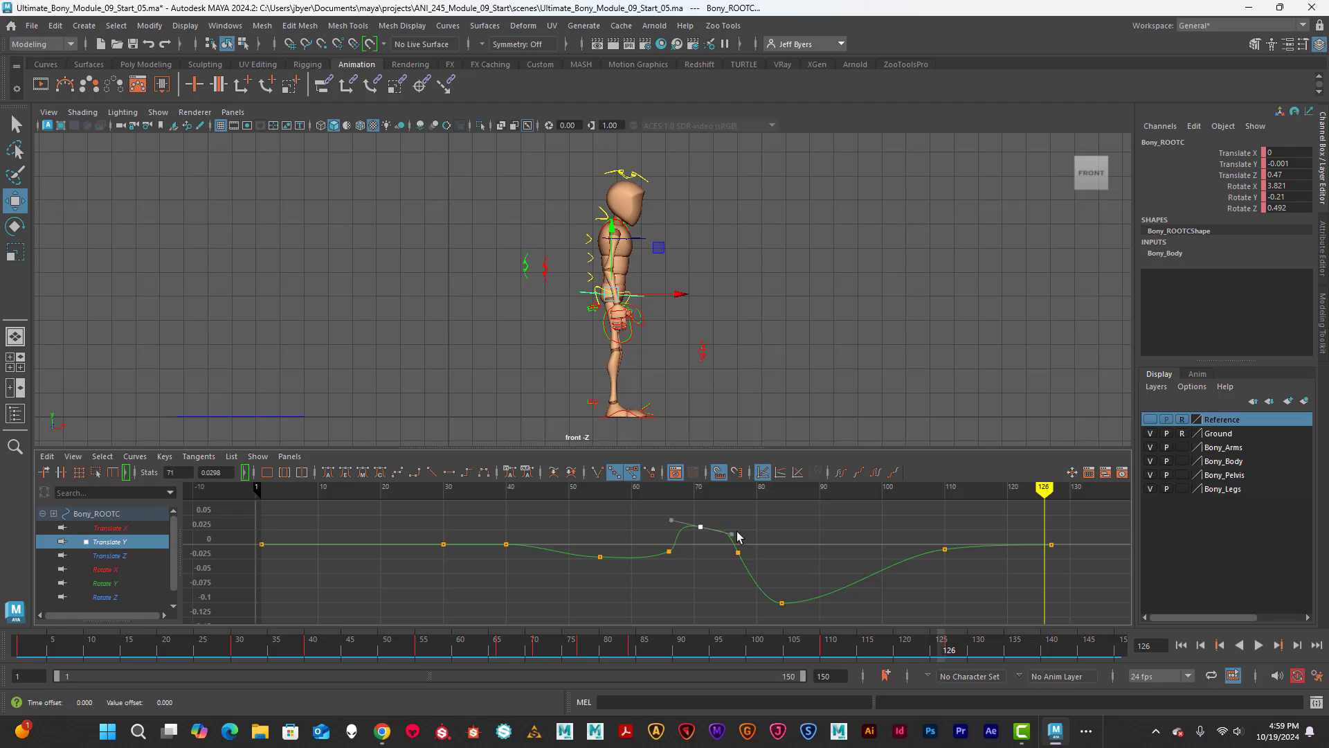
{"action": "left_click_drag", "start_coordinate": [731, 536], "coordinate": [729, 526]}
{"action": "left_click", "coordinate": [698, 532]}
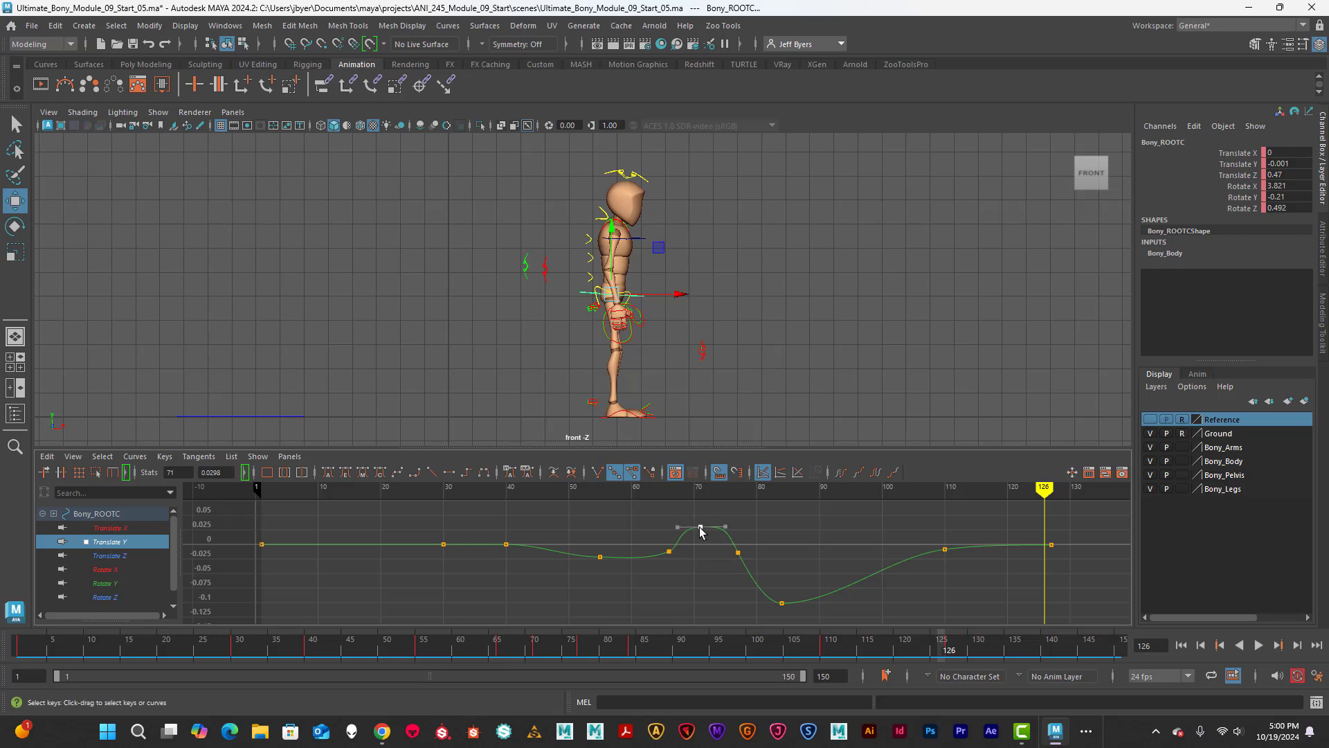
Raise the frame 71 Translate Y key to about 0.0486, lengthen its flat handles and replay the jump from the start
{"action": "left_click_drag", "start_coordinate": [700, 529], "coordinate": [733, 513]}
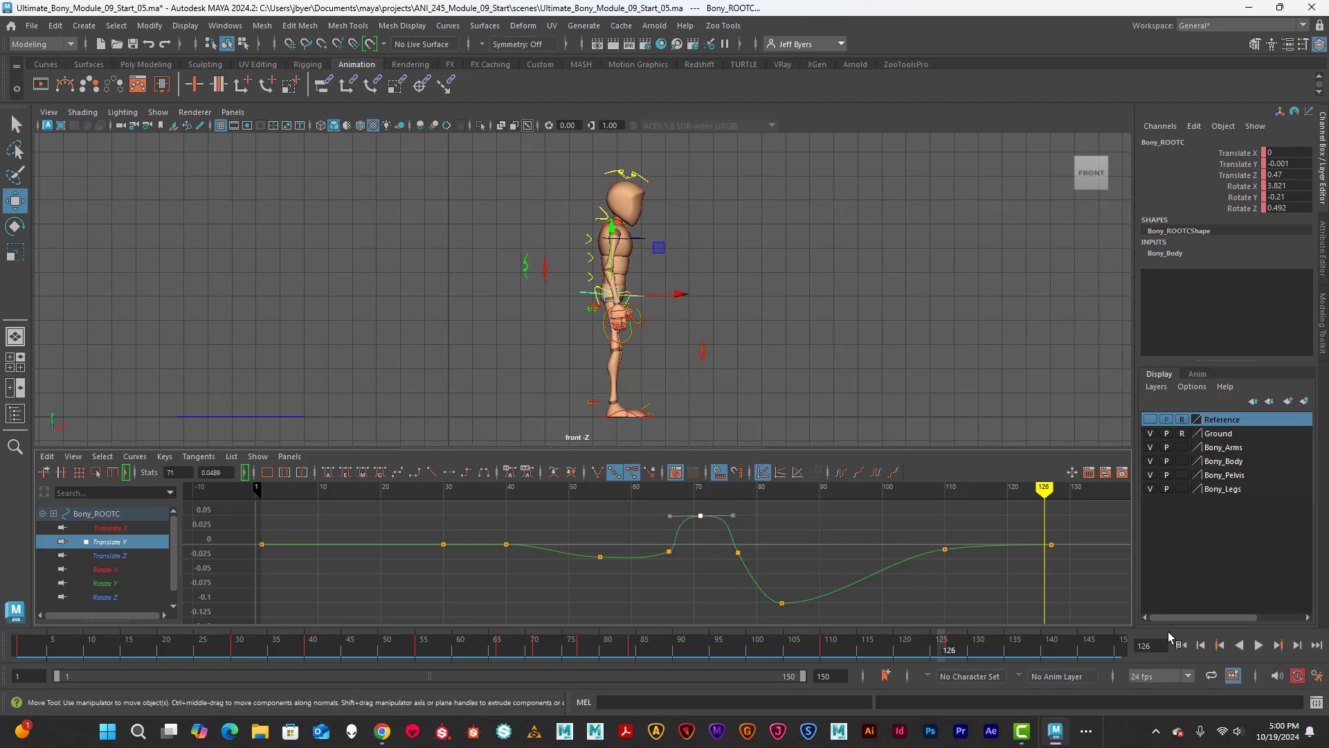
{"action": "left_click", "coordinate": [1181, 645]}
{"action": "left_click", "coordinate": [1259, 645]}
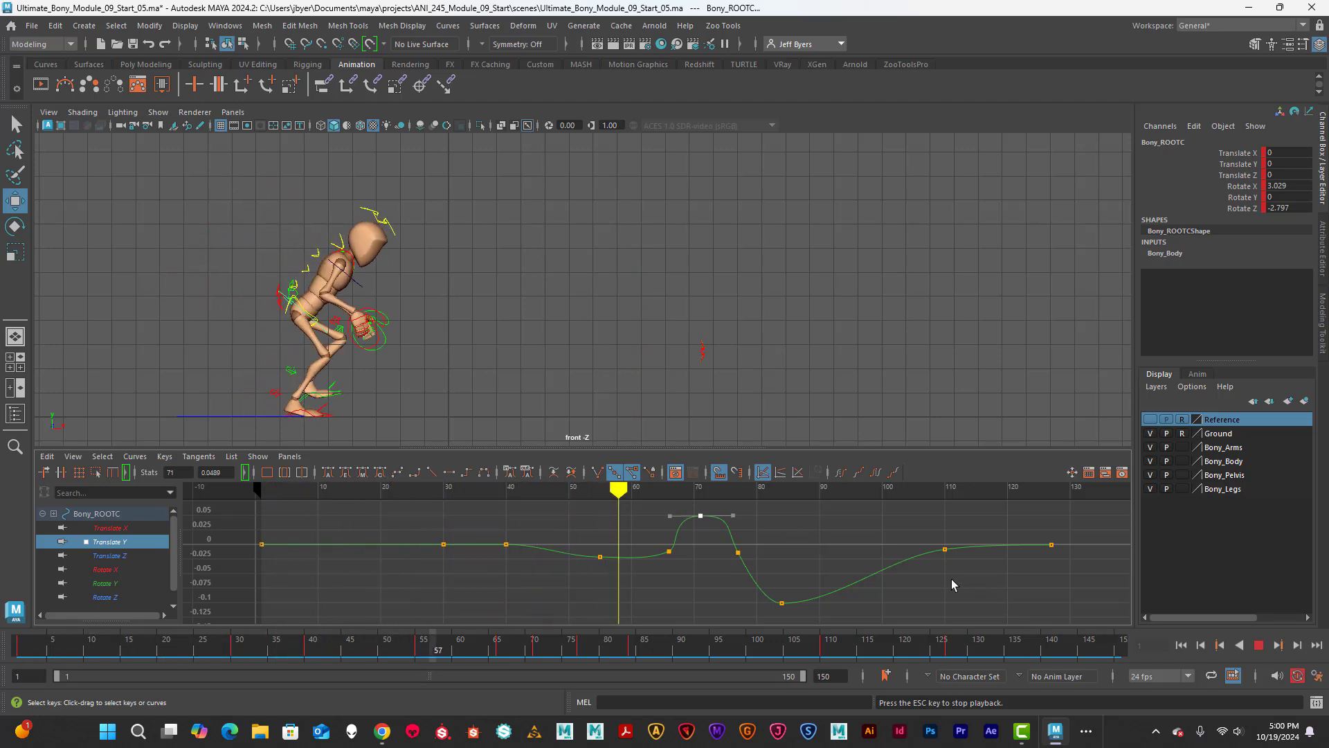
{"action": "left_click", "coordinate": [1259, 645]}
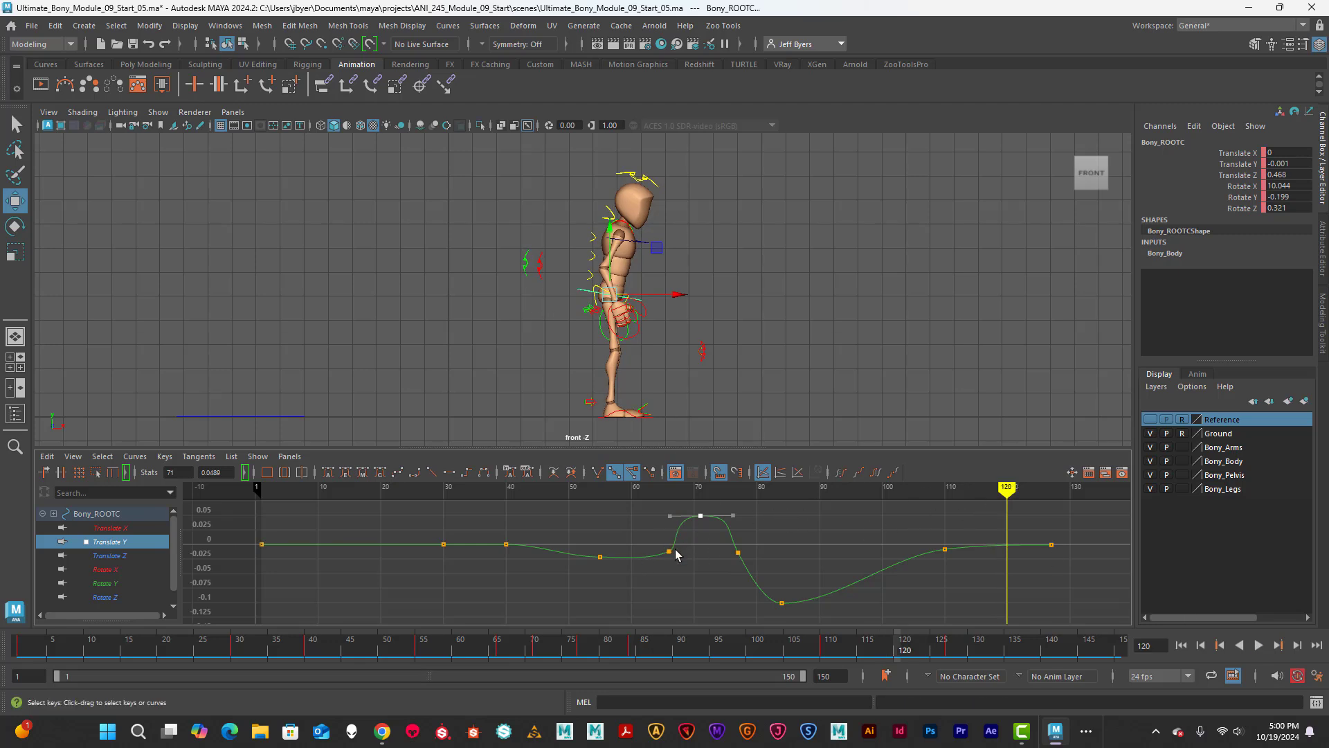
Try adjusting the frame 66 Translate Y key, and undo back past the handle lengthening on the frame 71 key
{"action": "left_click_drag", "start_coordinate": [668, 551], "coordinate": [665, 551]}
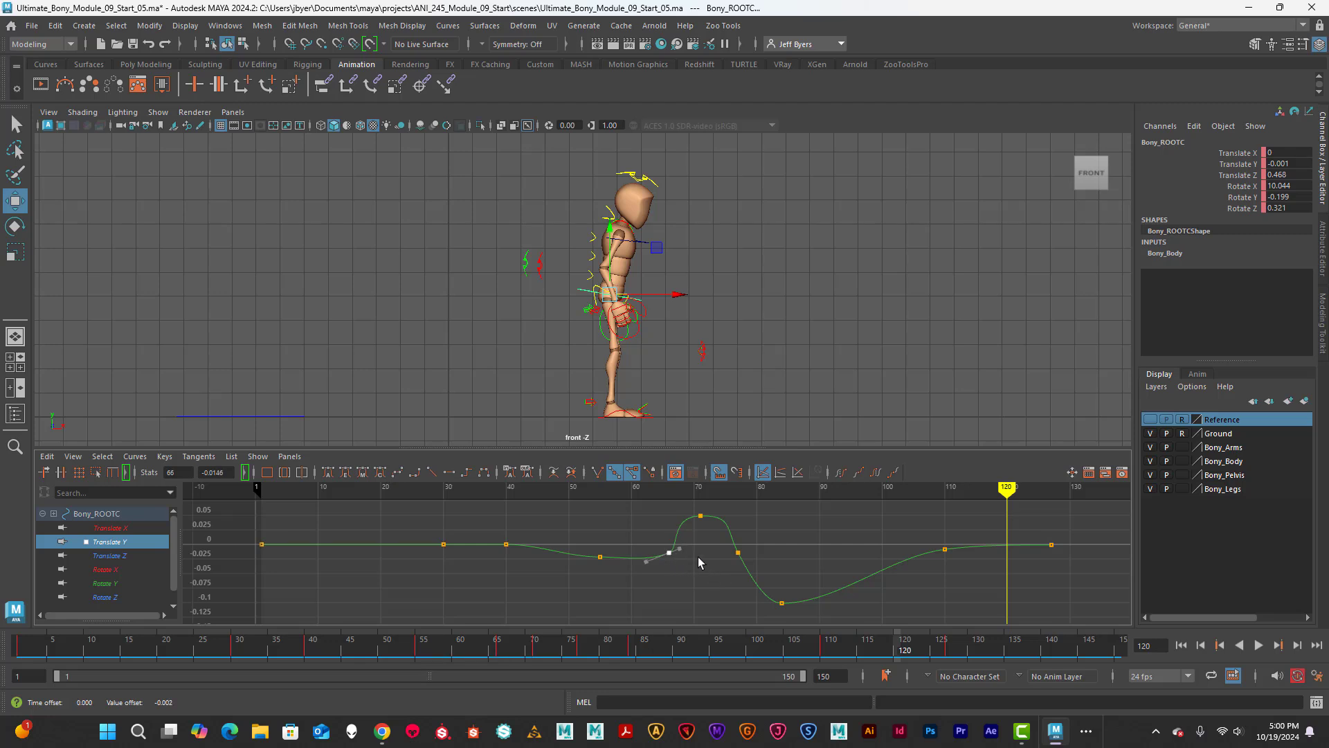
{"action": "key", "text": "ctrl+z"}
{"action": "key", "text": "ctrl+z"}
{"action": "key", "text": "ctrl+z"}
{"action": "key", "text": "ctrl+z"}
{"action": "key", "text": "ctrl+z"}
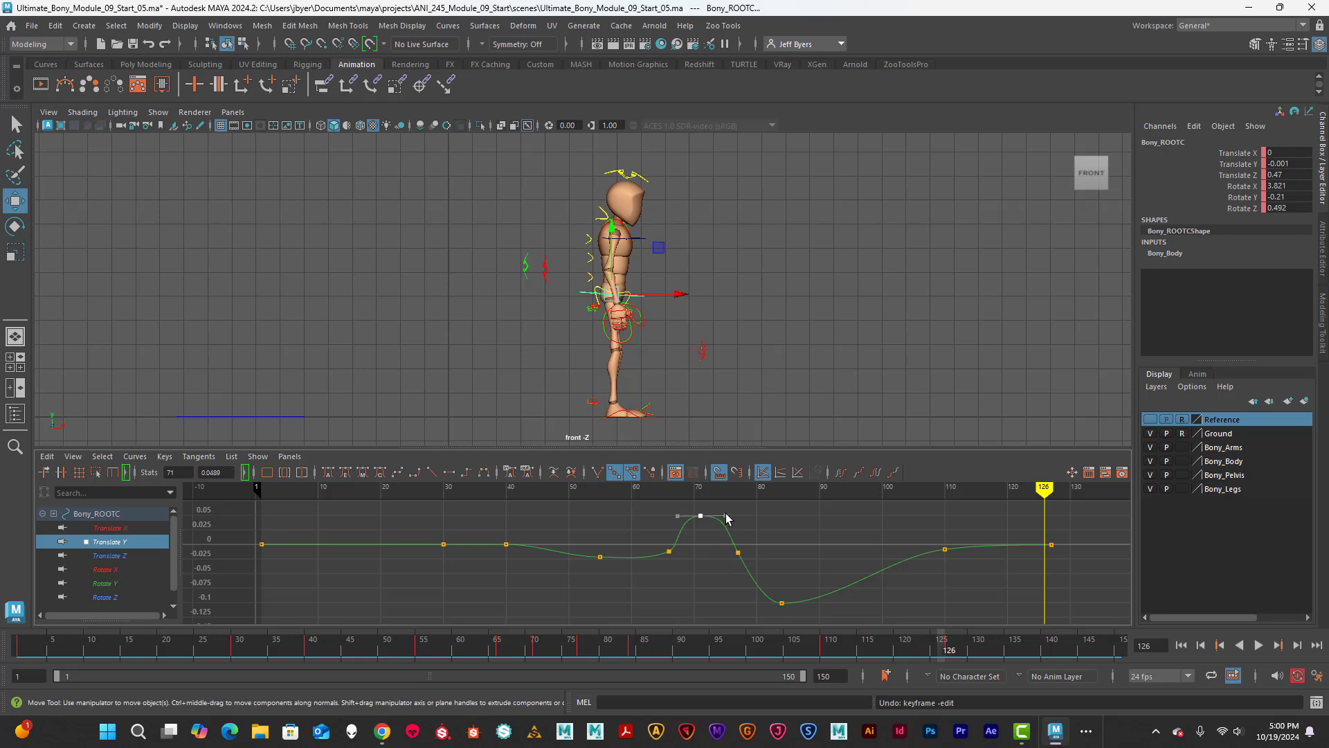
Lengthen the frame 71 key's handles and shift the last three Translate Y keys later and slightly higher, ending at frame 132
{"action": "left_click_drag", "start_coordinate": [727, 518], "coordinate": [741, 514]}
{"action": "left_click_drag", "start_coordinate": [767, 525], "coordinate": [1047, 608]}
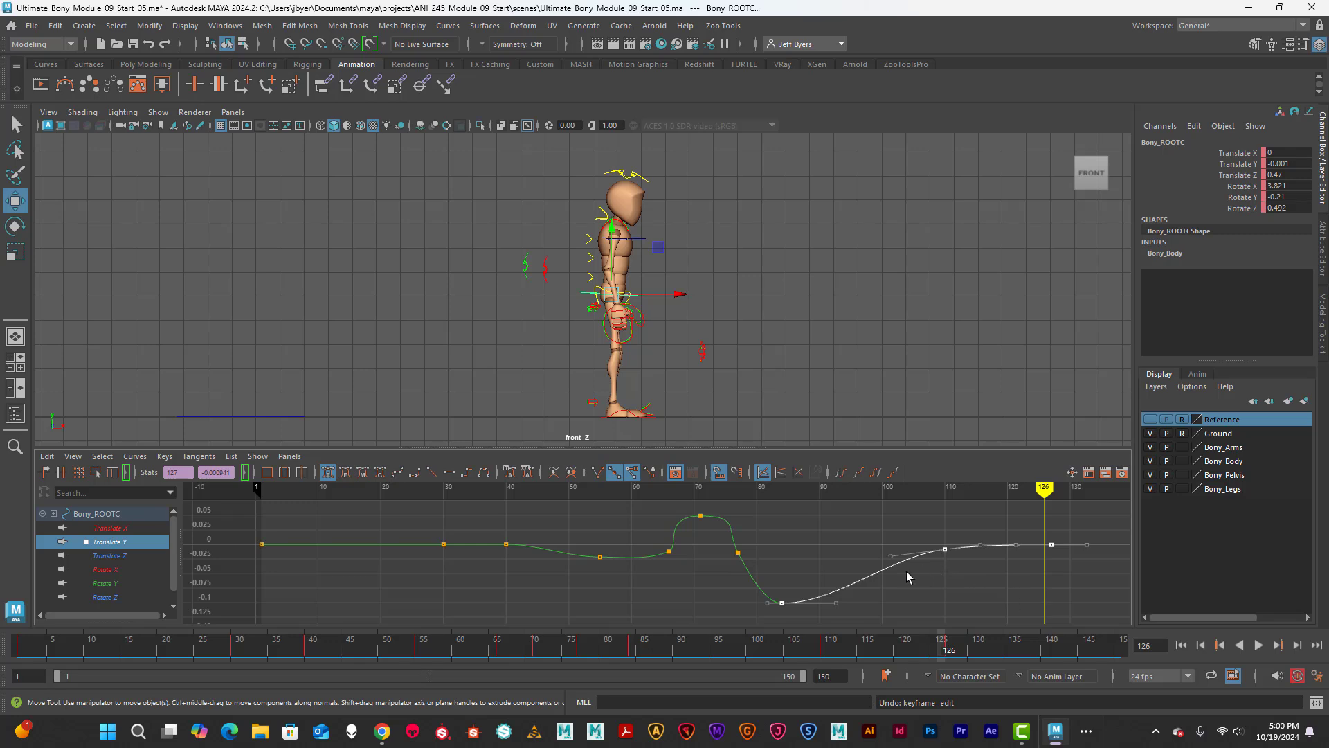
{"action": "middle_click_drag", "start_coordinate": [850, 589], "coordinate": [879, 578]}
{"action": "left_click_drag", "start_coordinate": [795, 527], "coordinate": [1070, 617]}
{"action": "middle_click_drag", "start_coordinate": [986, 602], "coordinate": [952, 597]}
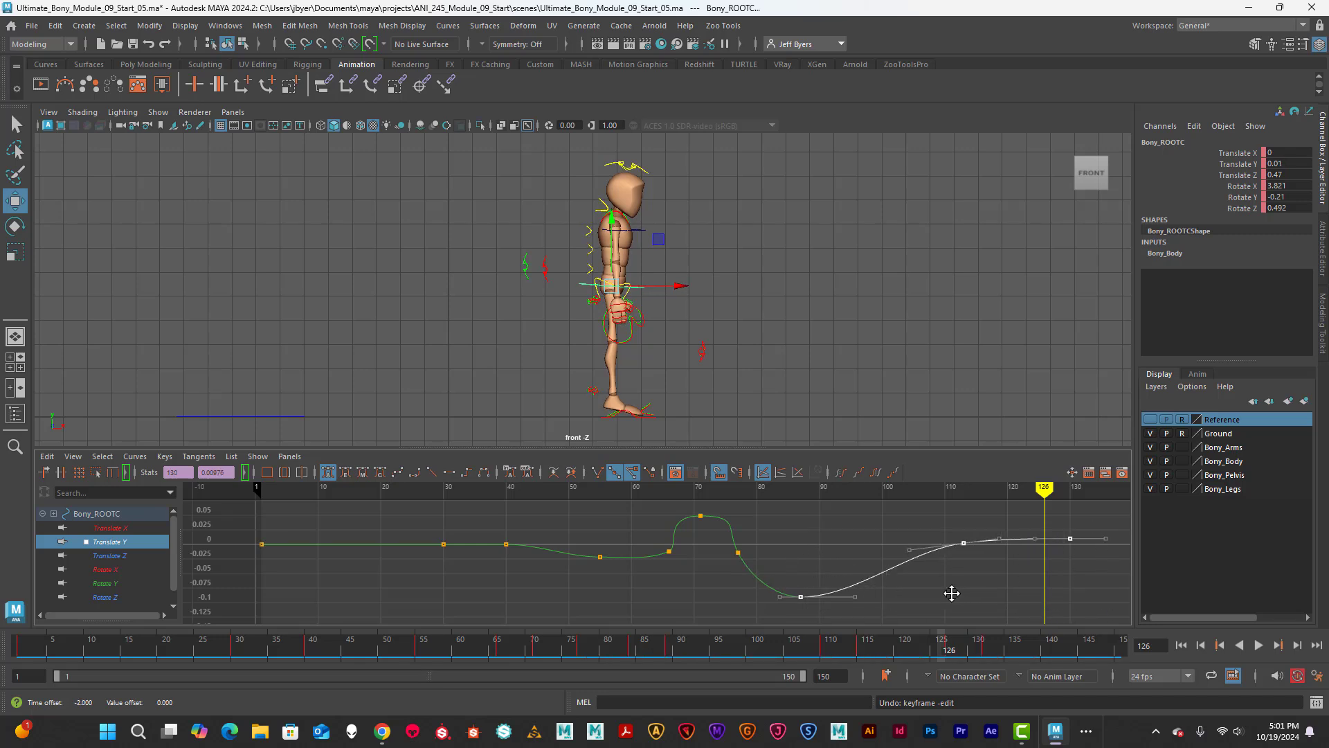
{"action": "key", "text": "ctrl+z"}
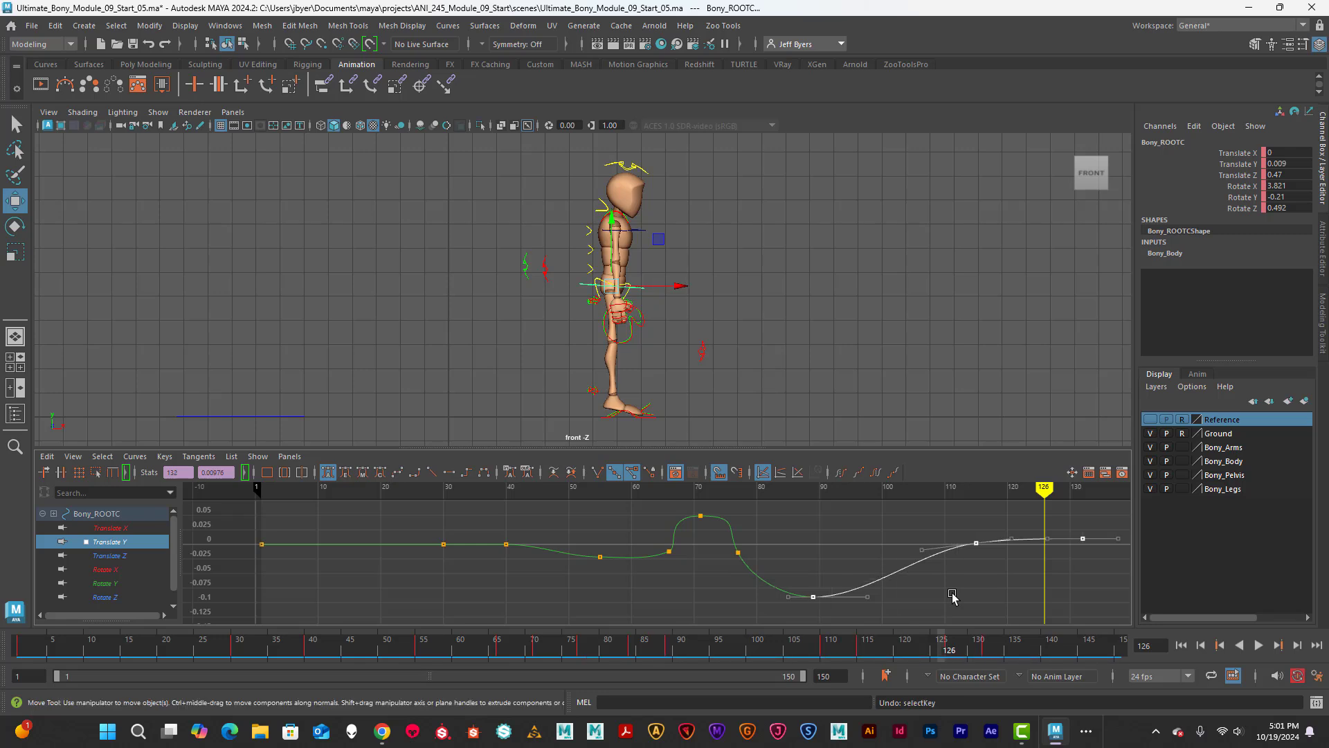
Play the animation to check the jump with the shifted landing keys, and return to the first frame
{"action": "scroll", "coordinate": [1013, 554], "scroll_direction": "down", "scroll_amount": 2}
{"action": "scroll", "coordinate": [1013, 554], "scroll_direction": "up", "scroll_amount": 2}
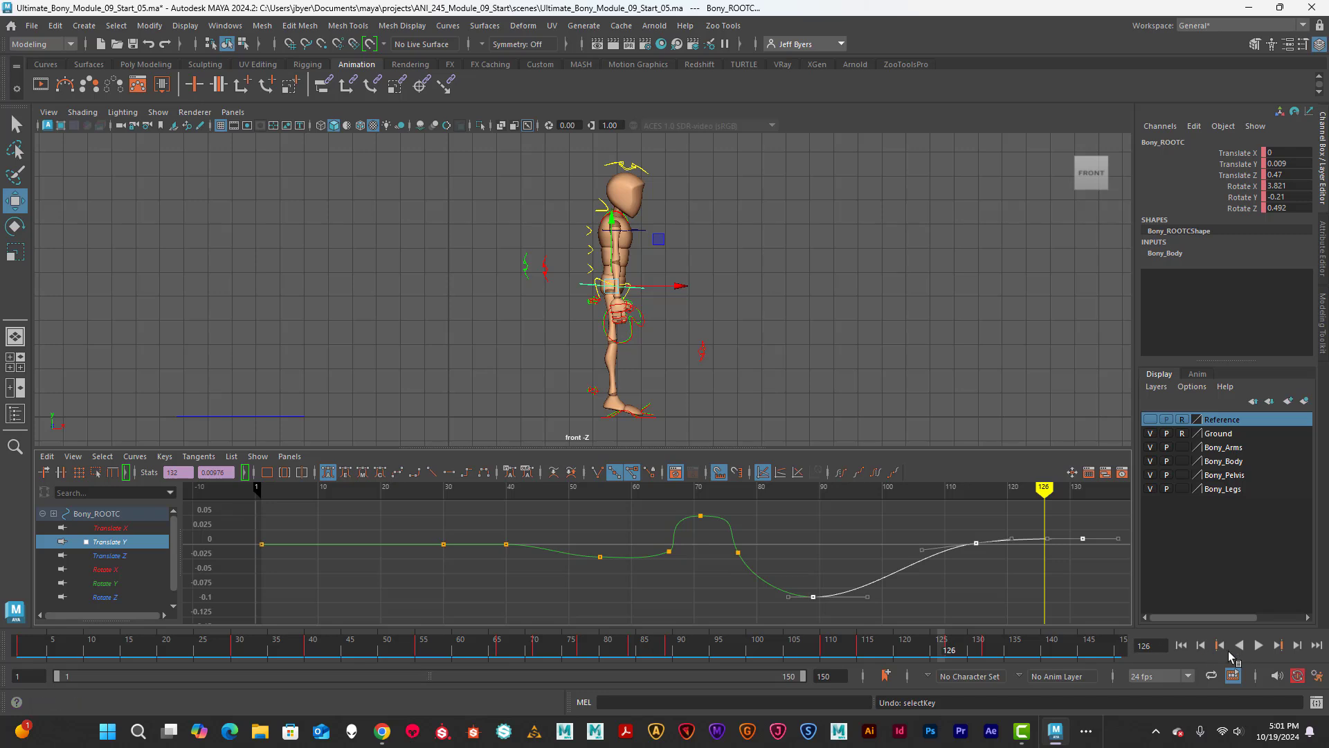
{"action": "left_click", "coordinate": [1259, 645]}
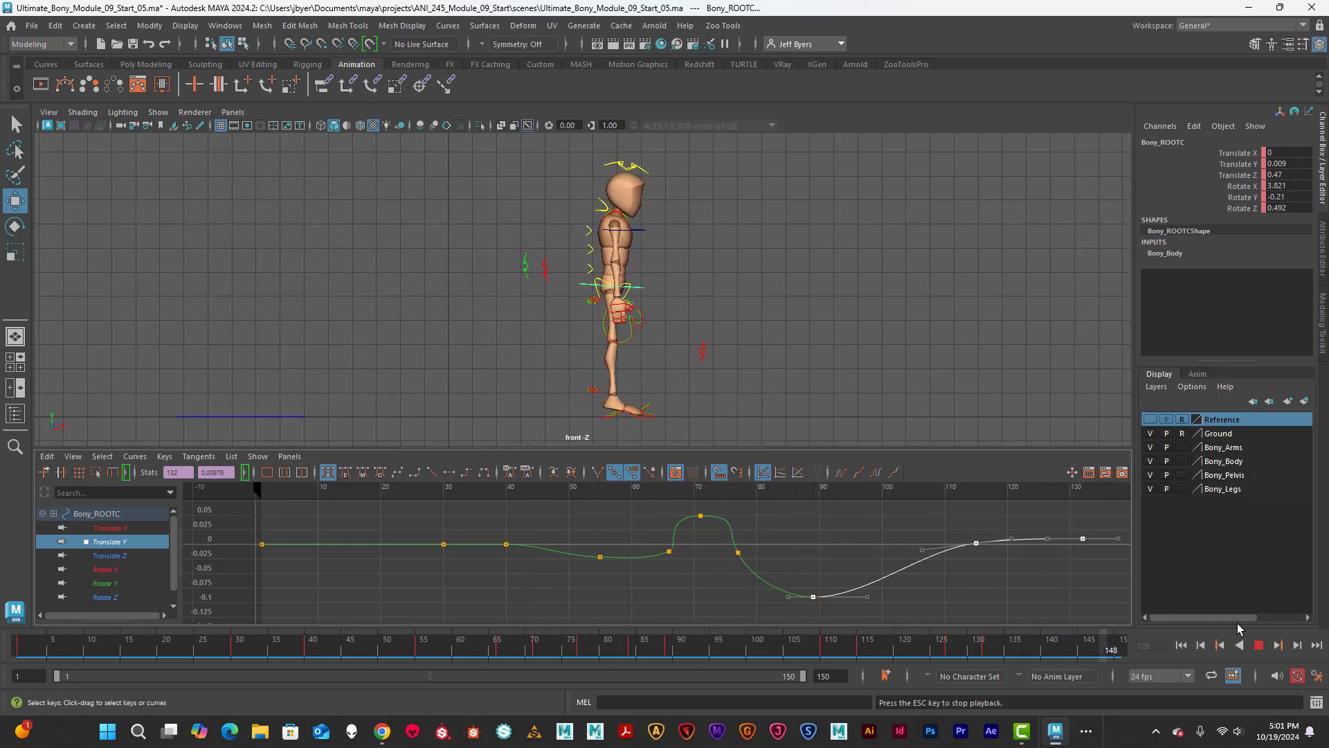
{"action": "left_click", "coordinate": [1259, 645]}
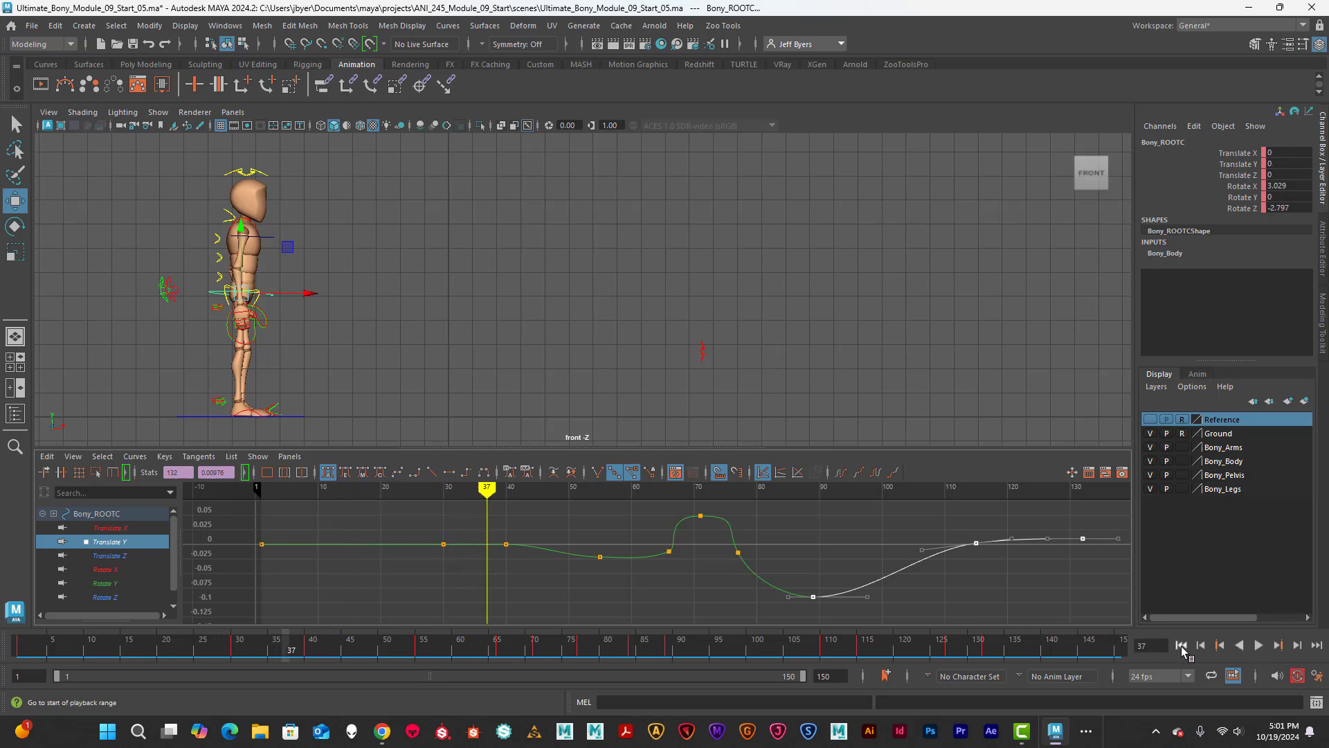
{"action": "left_click", "coordinate": [1181, 645]}
Undo the landing key shift and the changes to the frame 71 key's height and handle length
{"action": "key", "text": "ctrl+z"}
{"action": "key", "text": "ctrl+z"}
{"action": "key", "text": "ctrl+z"}
{"action": "key", "text": "ctrl+z"}
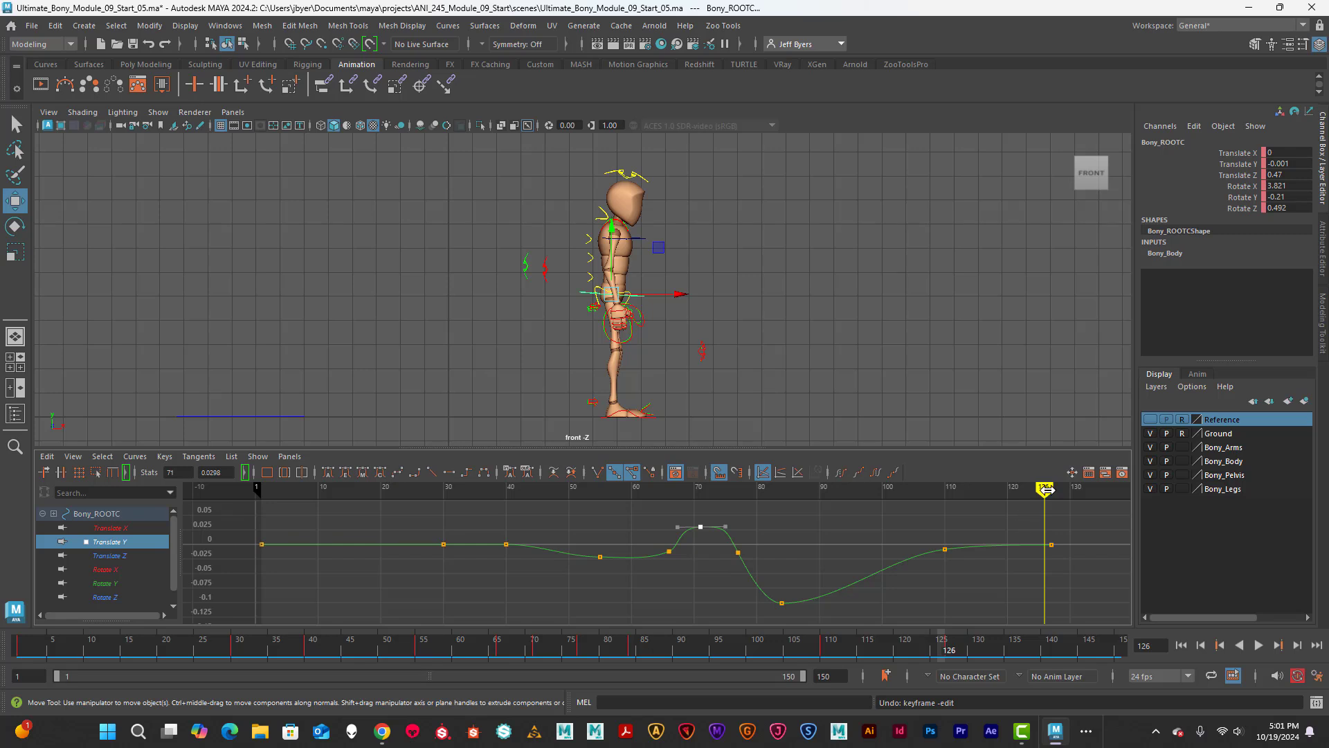
Scrub back through the jump and select the frame 55 crouch key on the Translate Y curve
{"action": "left_click_drag", "start_coordinate": [1044, 516], "coordinate": [277, 564]}
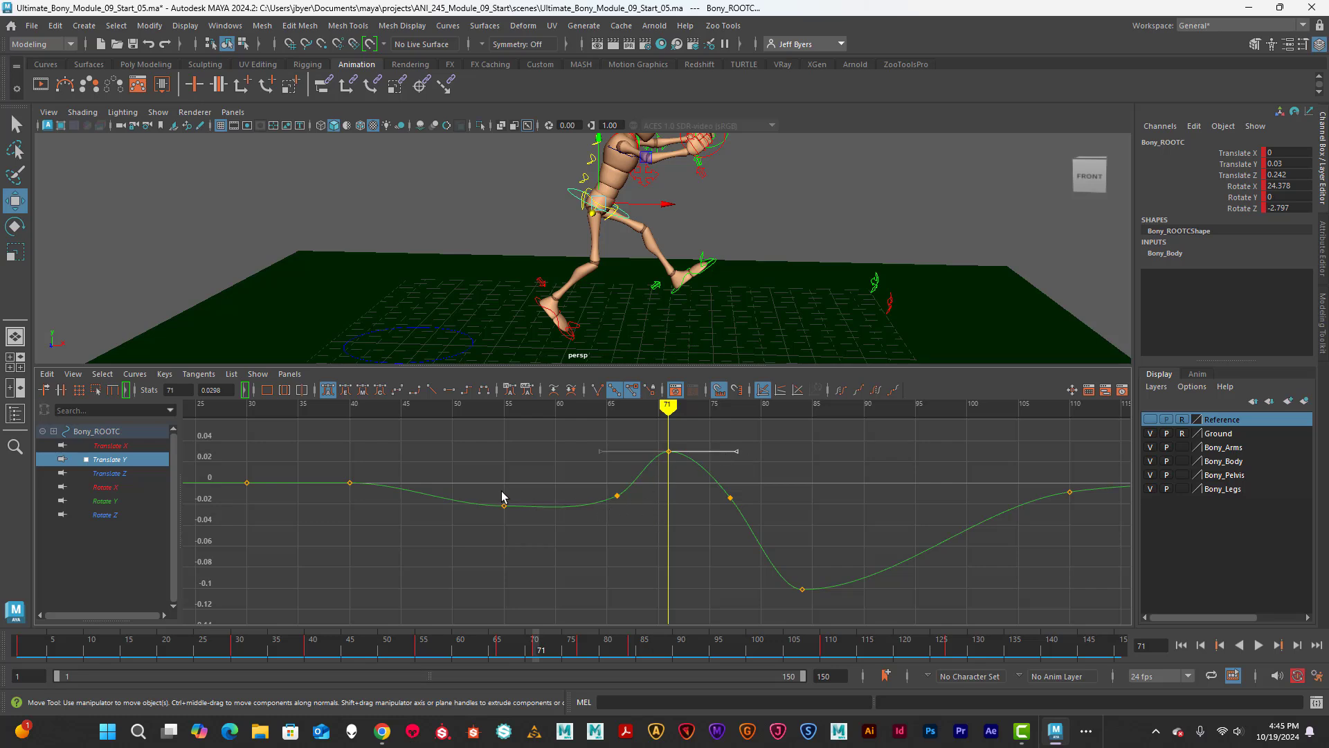
{"action": "left_click_drag", "start_coordinate": [480, 493], "coordinate": [540, 525]}
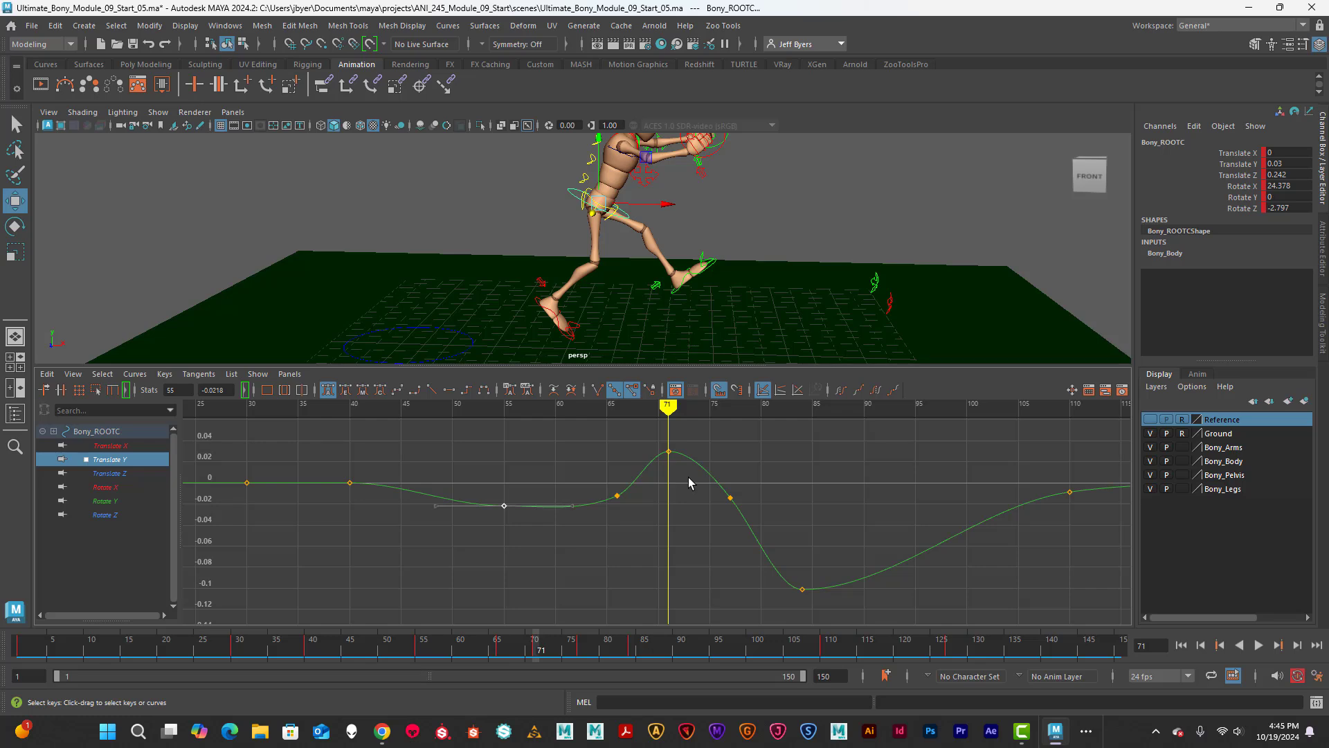
Deselect the control, enlarge the perspective view above the Graph Editor and scrub the animation from frame 71 back to the start
{"action": "left_click_drag", "start_coordinate": [796, 305], "coordinate": [775, 300], "text": "alt"}
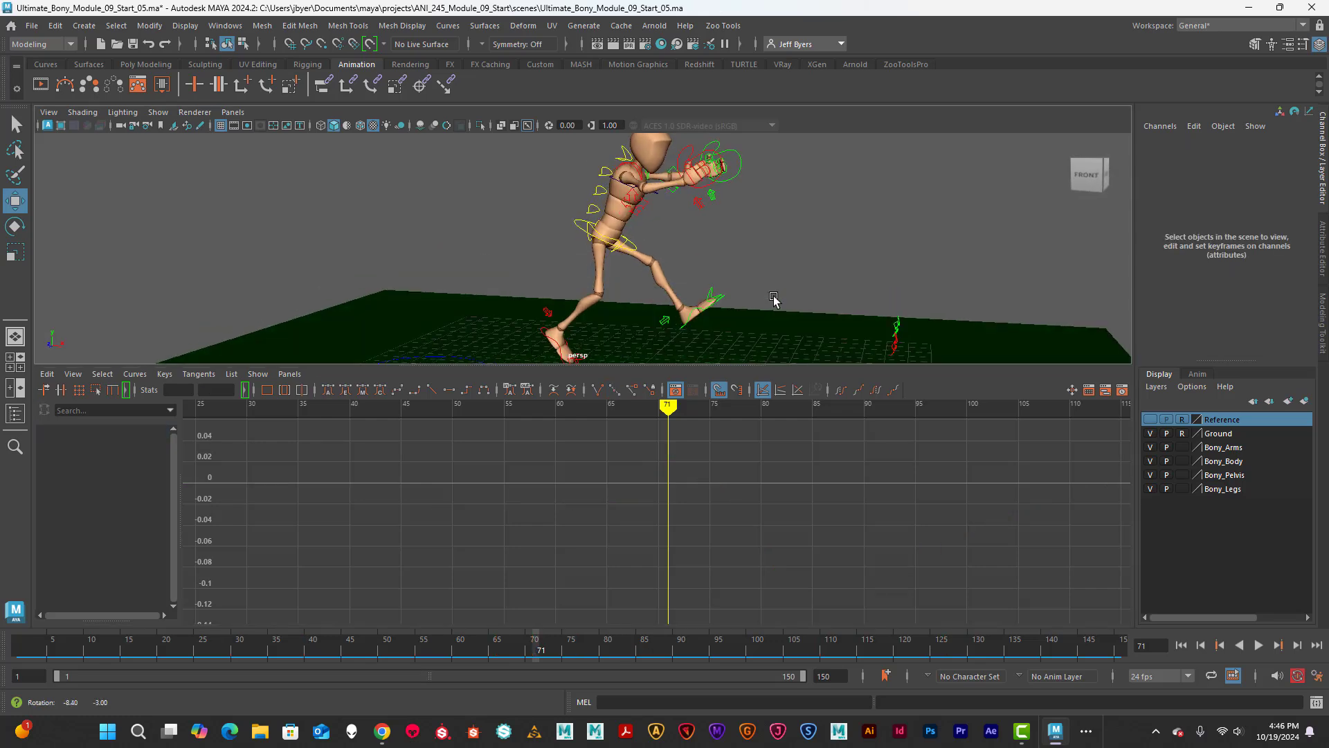
{"action": "scroll", "coordinate": [779, 305], "scroll_direction": "down", "scroll_amount": 2}
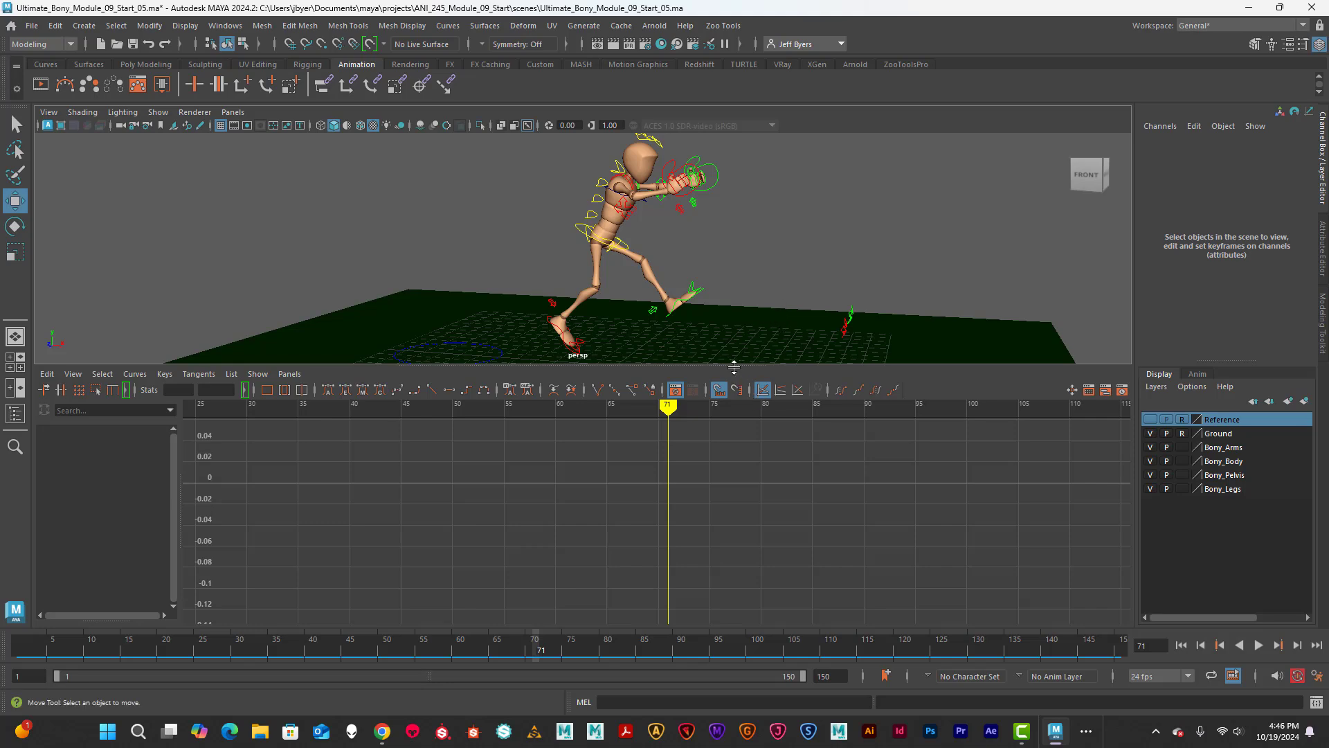
{"action": "left_click_drag", "start_coordinate": [734, 367], "coordinate": [734, 449]}
{"action": "left_click_drag", "start_coordinate": [700, 376], "coordinate": [741, 370], "text": "alt"}
{"action": "mouse_move", "coordinate": [702, 365]}
{"action": "left_mouse_down", "text": "alt"}
{"action": "mouse_move", "coordinate": [677, 367]}
{"action": "mouse_move", "coordinate": [703, 367]}
{"action": "mouse_move", "coordinate": [698, 378]}
{"action": "mouse_move", "coordinate": [680, 359]}
{"action": "mouse_move", "coordinate": [716, 363]}
{"action": "mouse_move", "coordinate": [691, 355]}
{"action": "left_mouse_up", "text": "alt"}
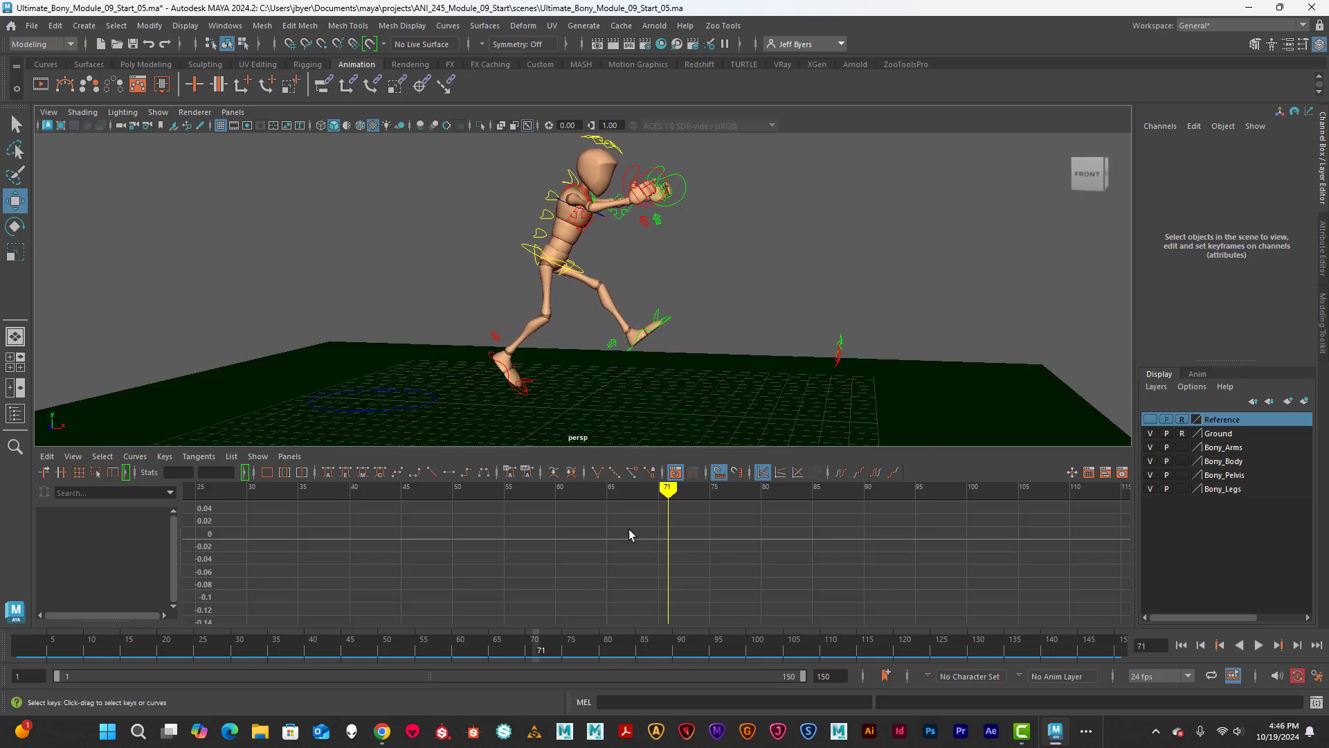
{"action": "left_click_drag", "start_coordinate": [669, 491], "coordinate": [164, 491]}
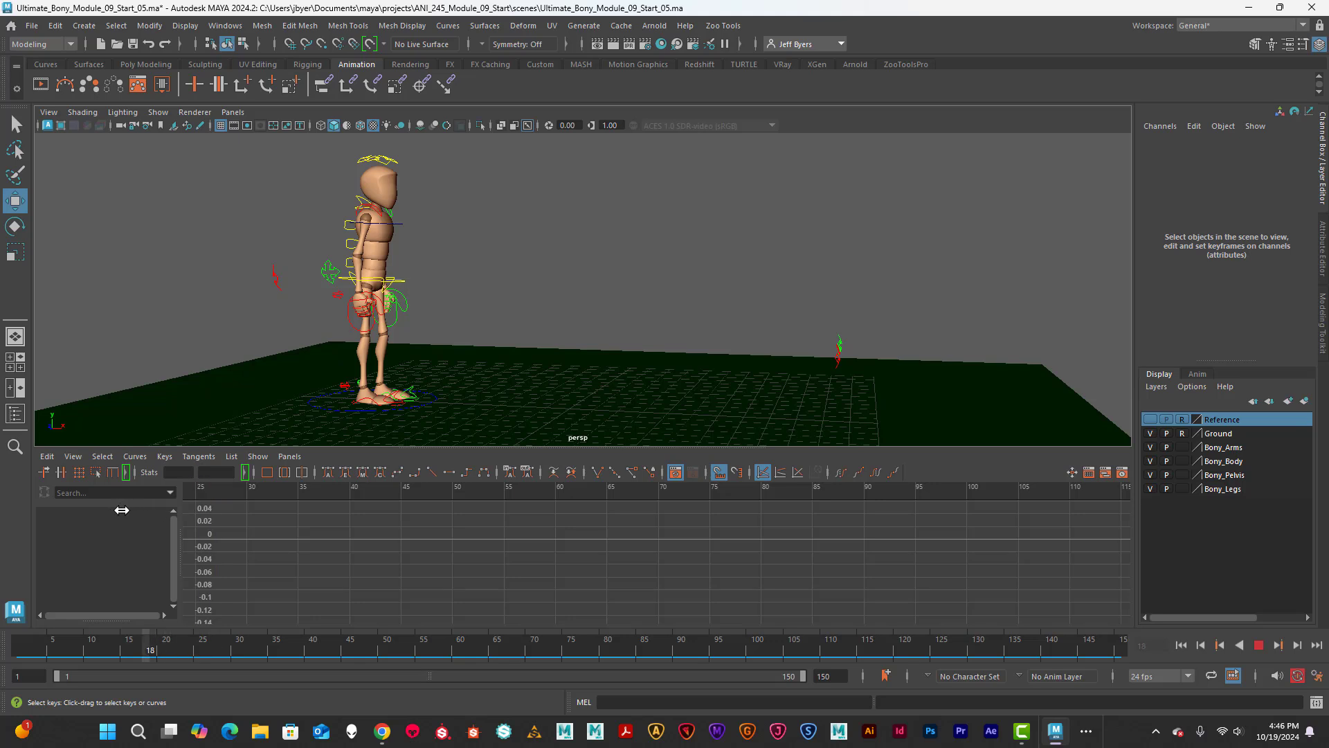